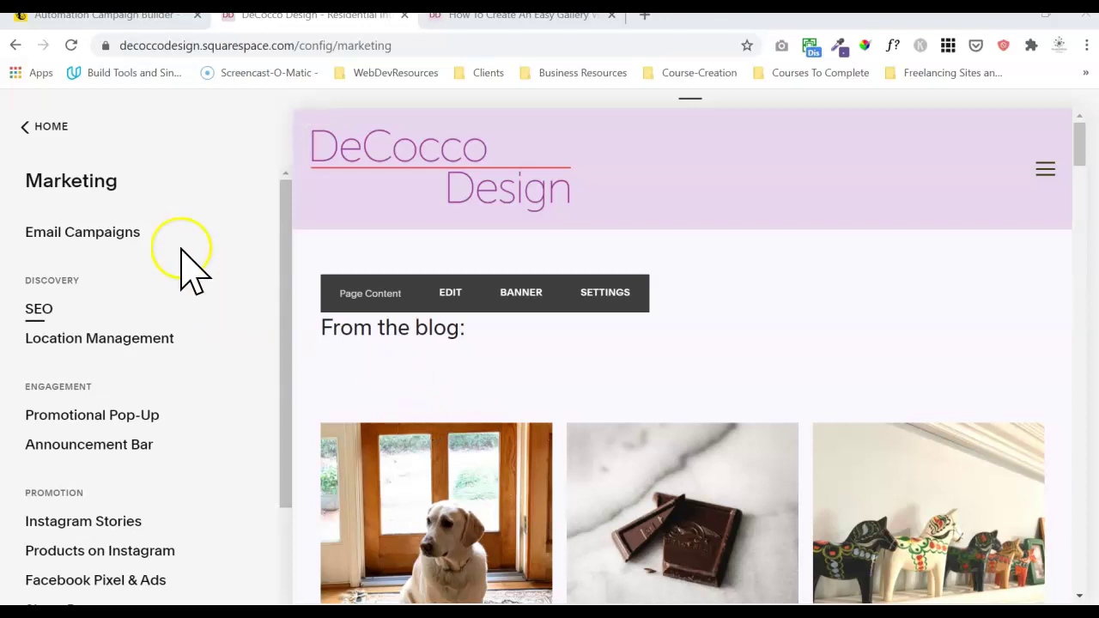
- Go to Email Campaigns from the site's Marketing panel
left_click(115, 232)
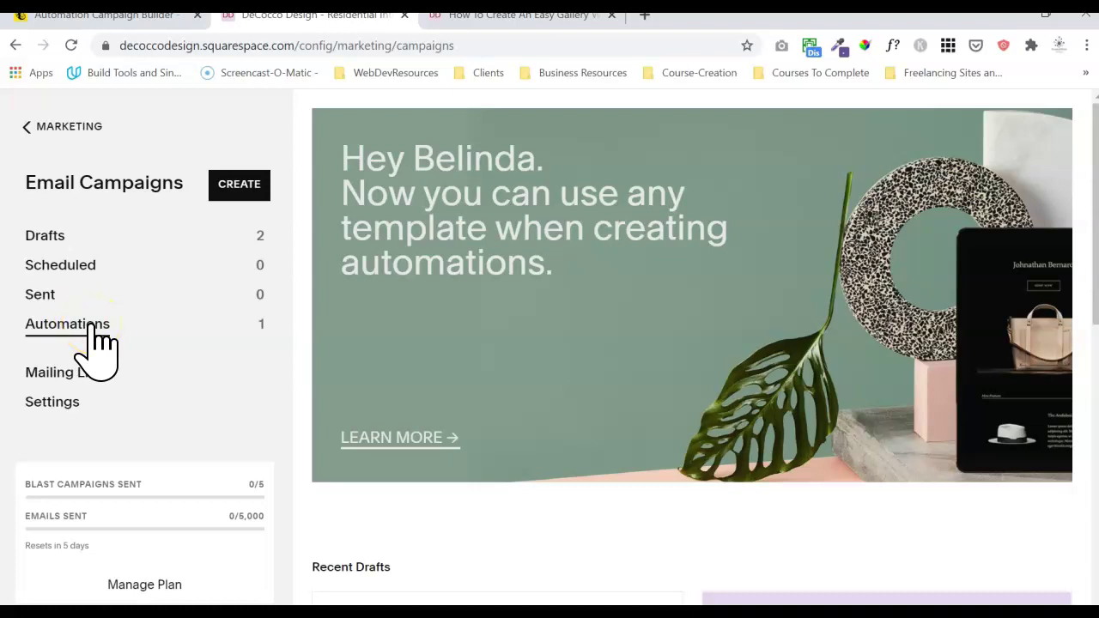
- List the automations and scroll the paused Welcome Email's Mailing Lists, Timing, Sender Profile and Total Sent
left_click(92, 324)
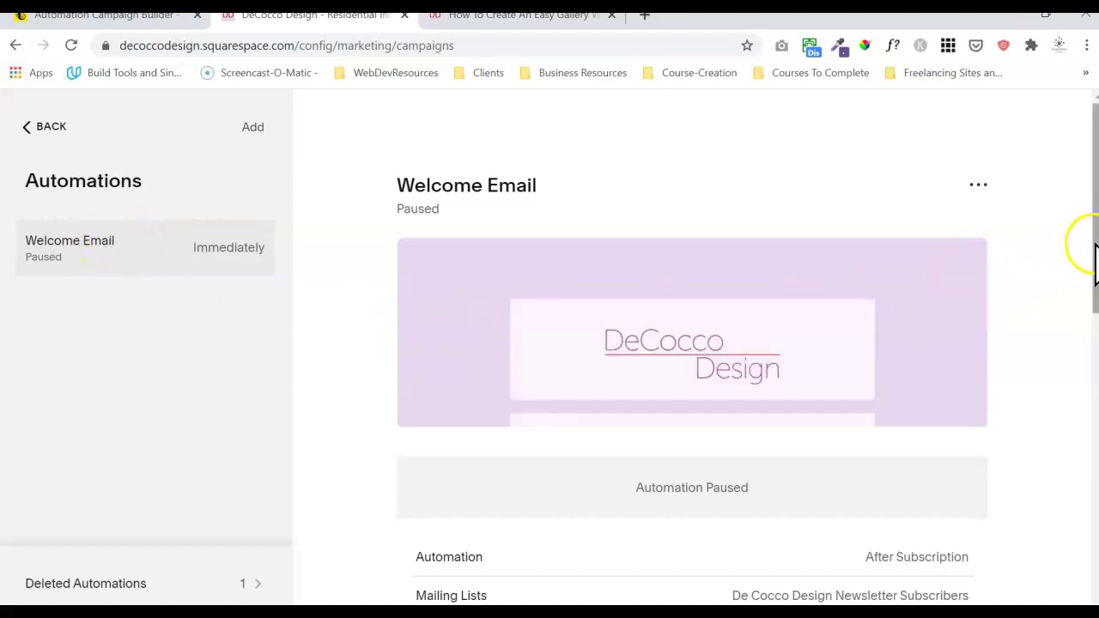
left_click_drag(1095, 246, 1087, 343)
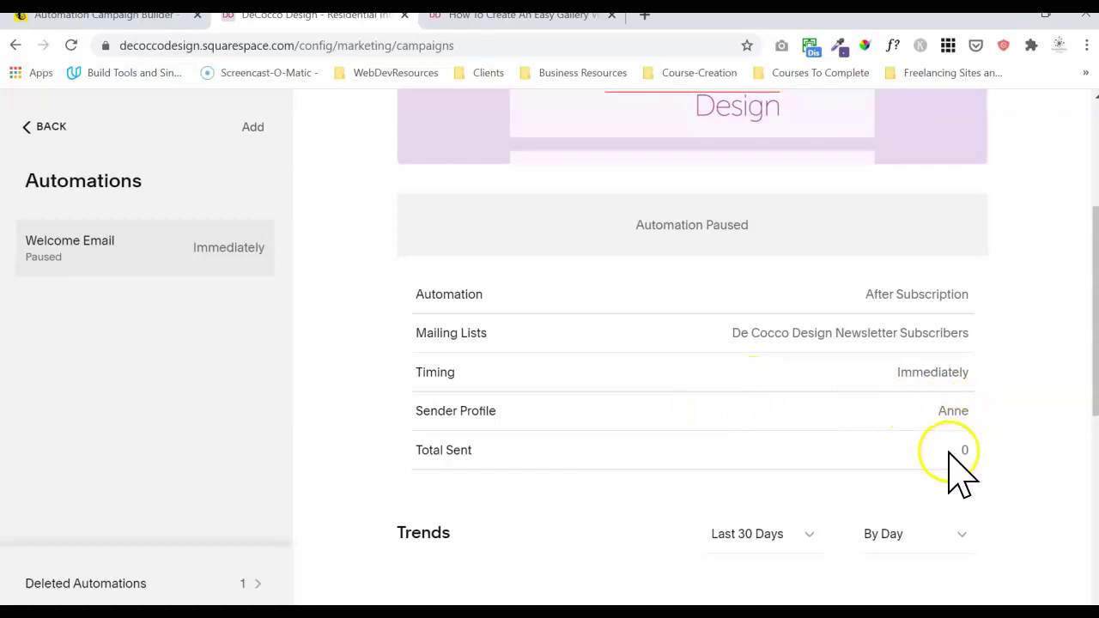
left_click(1095, 395)
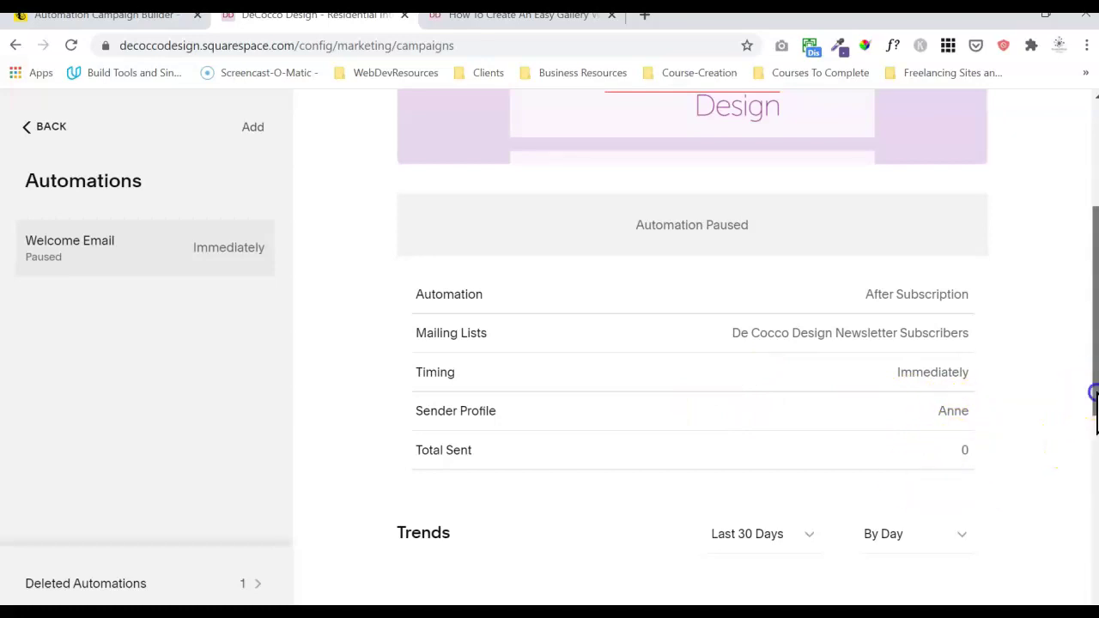
left_click_drag(1095, 395, 1094, 536)
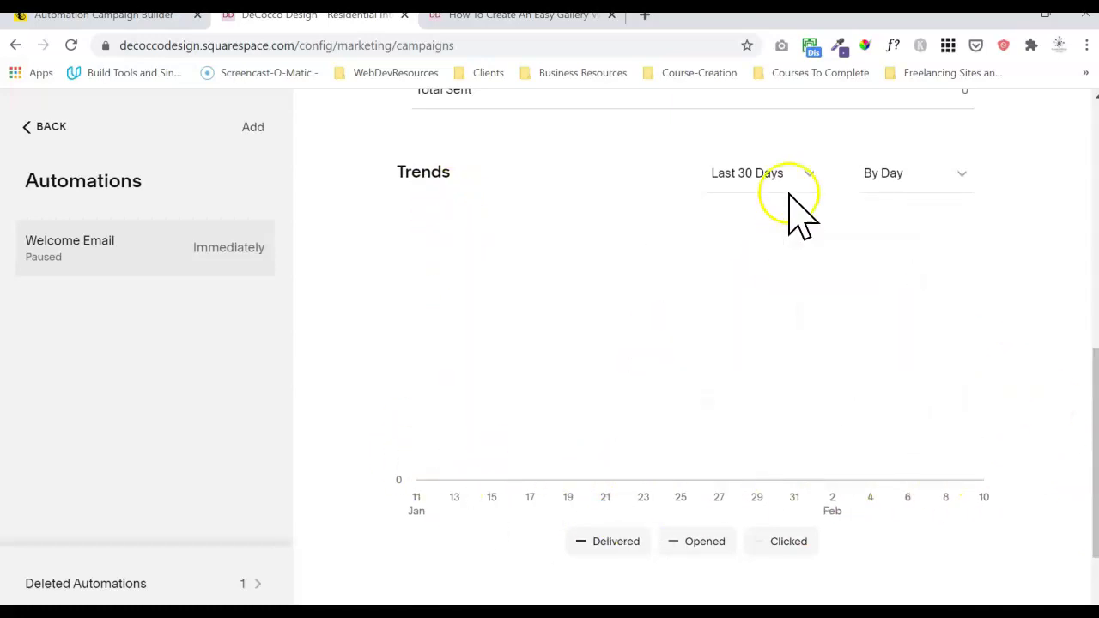
left_click(807, 173)
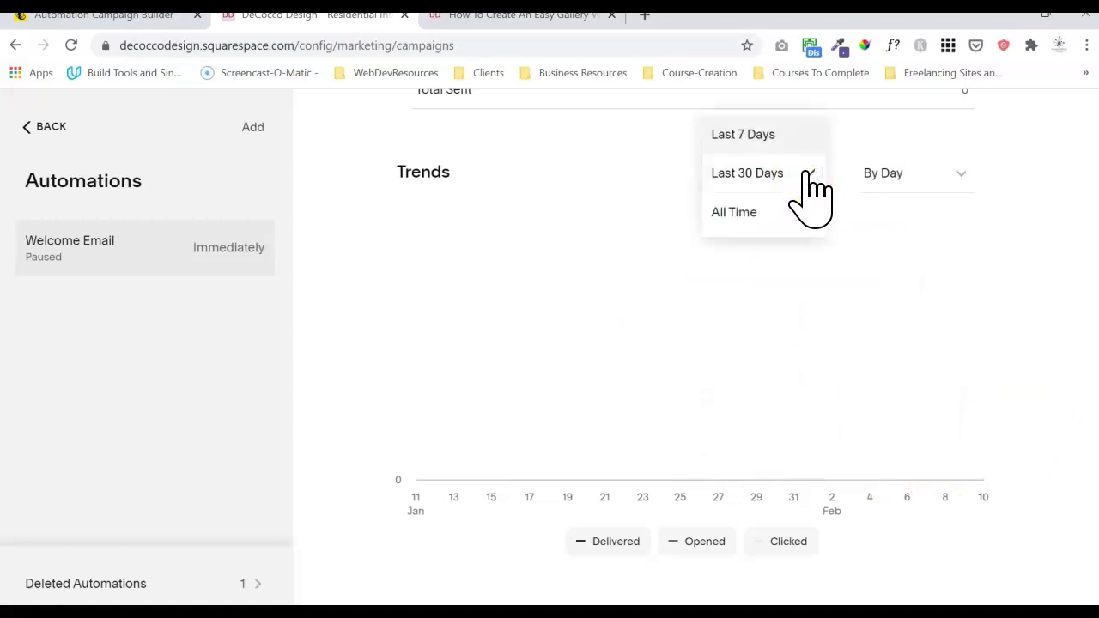
left_click(1002, 139)
left_click(965, 174)
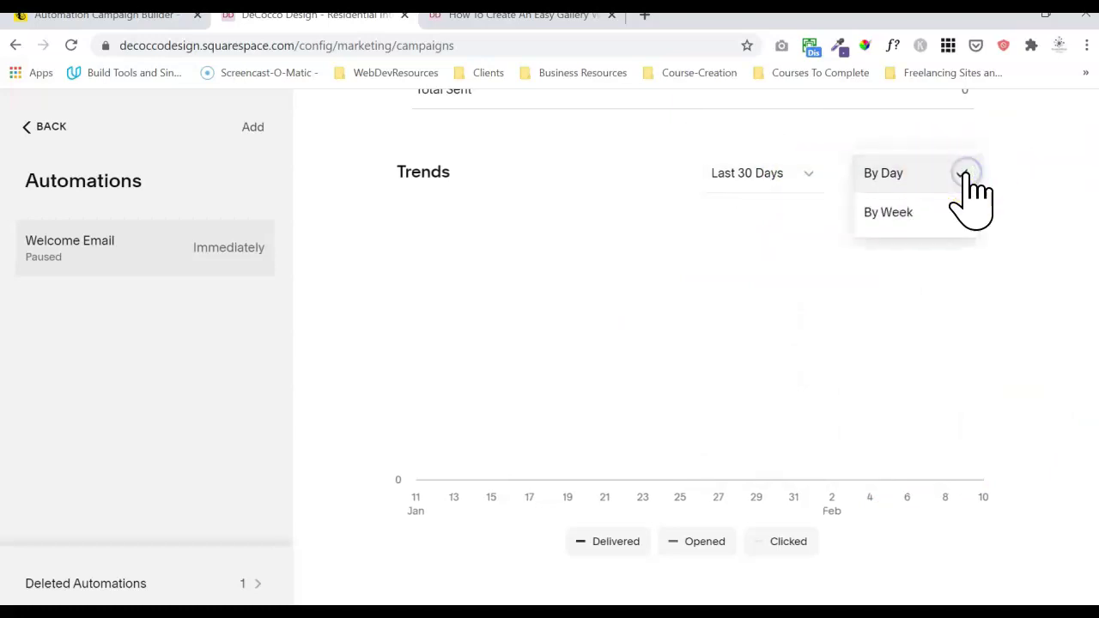
left_click(1031, 181)
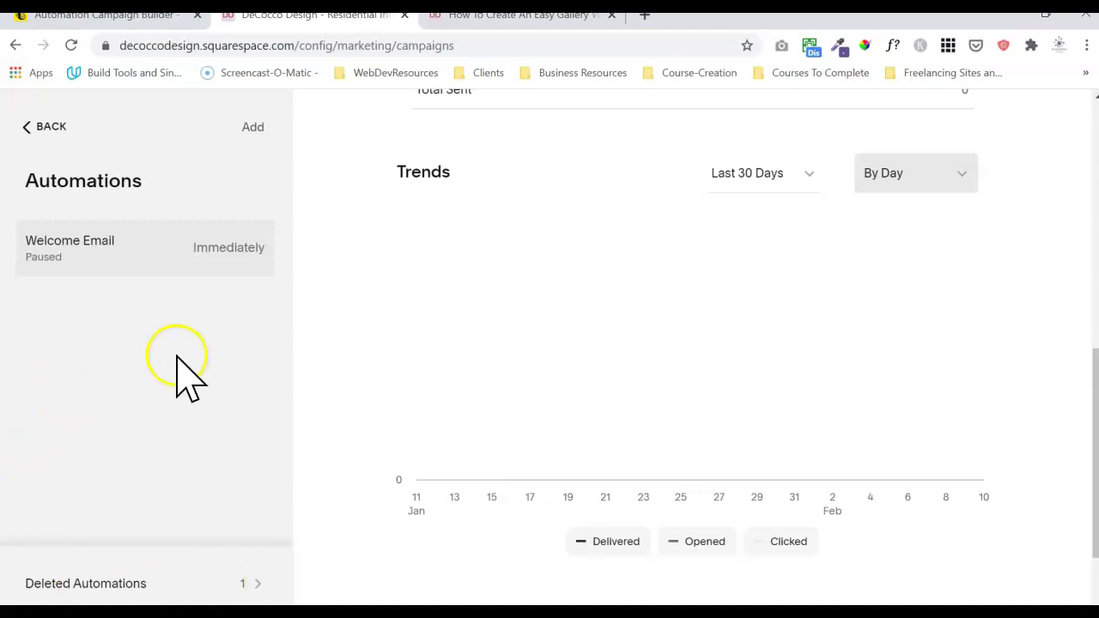
left_click_drag(1095, 364, 1076, 122)
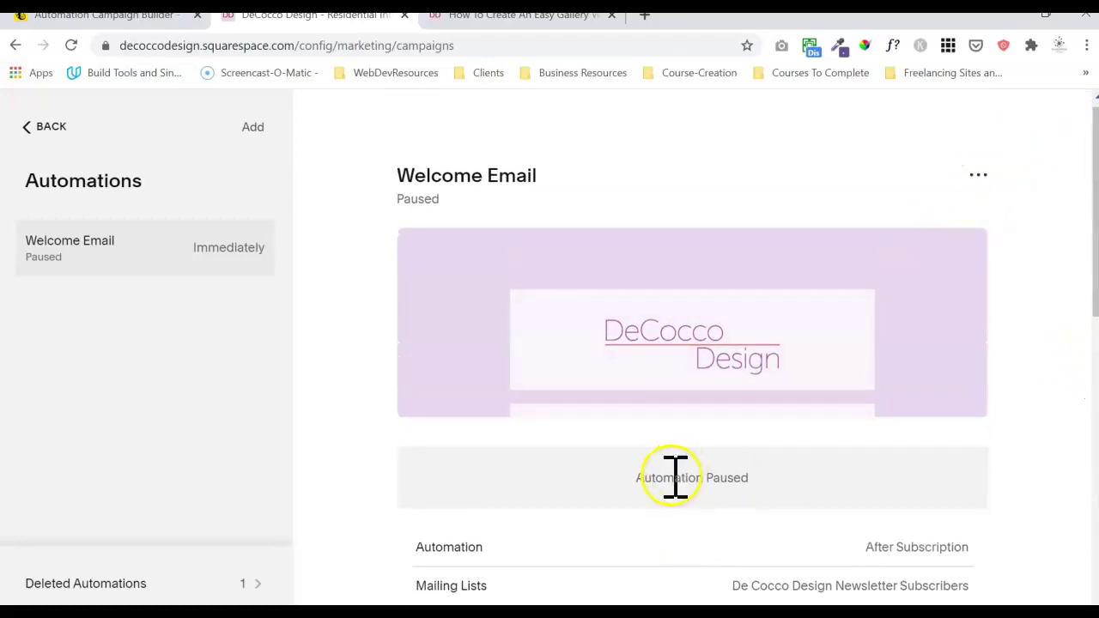
- Choose Edit Campaign from the Welcome Email automation's ••• menu
left_click(980, 175)
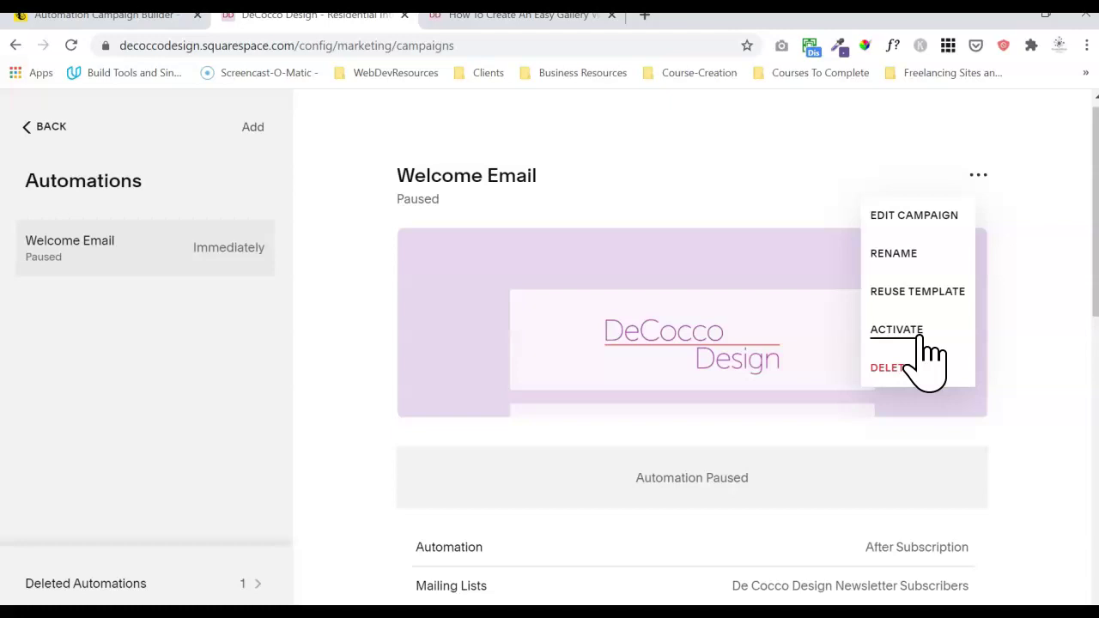
left_click(900, 294)
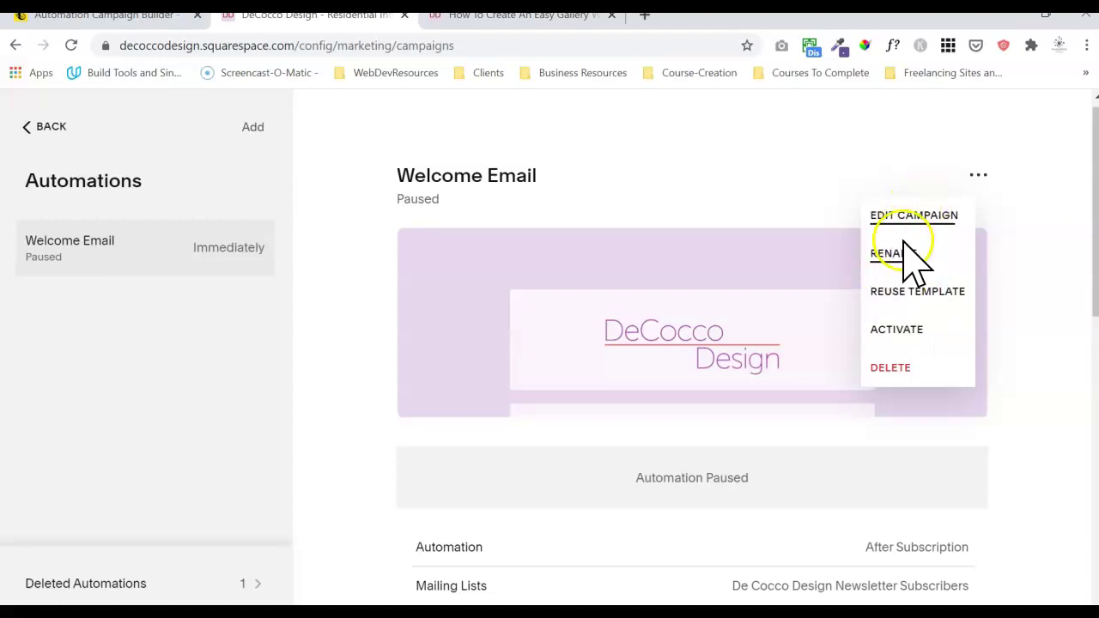
left_click(915, 216)
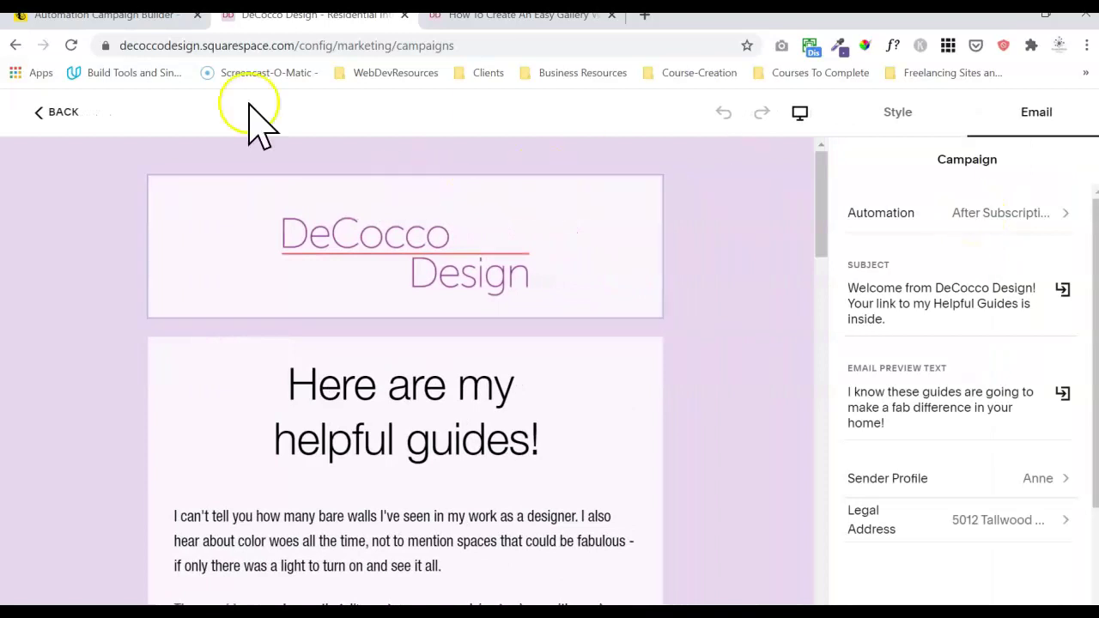
- Switch to Mailchimp's campaign builder and scroll through the helpful-guides welcome template preview
left_click(113, 15)
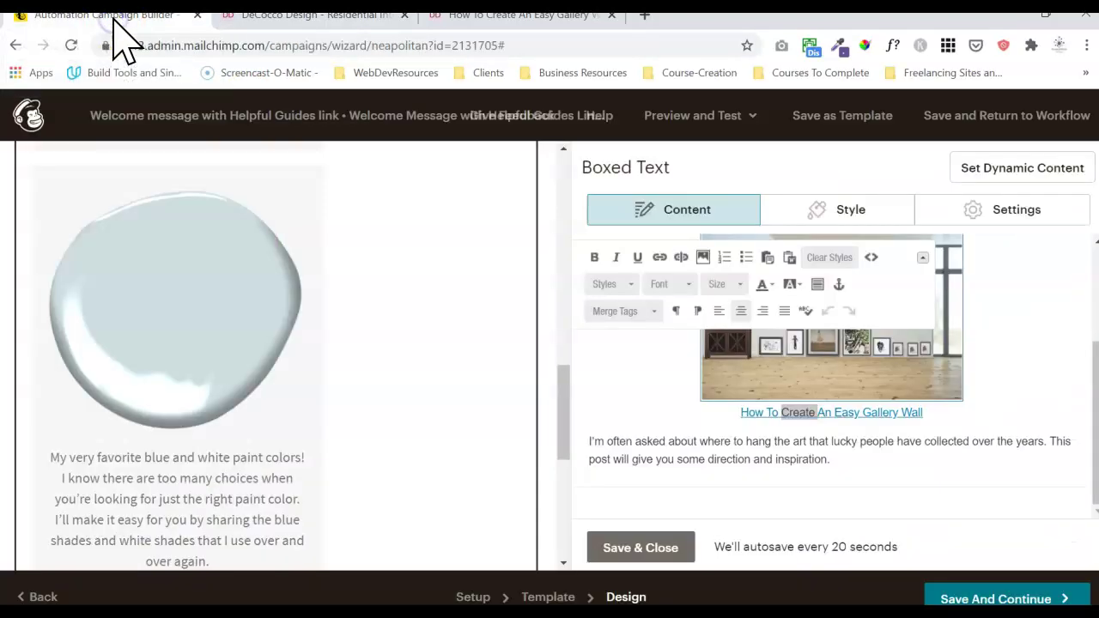
left_click_drag(569, 405, 583, 148)
right_click(583, 148)
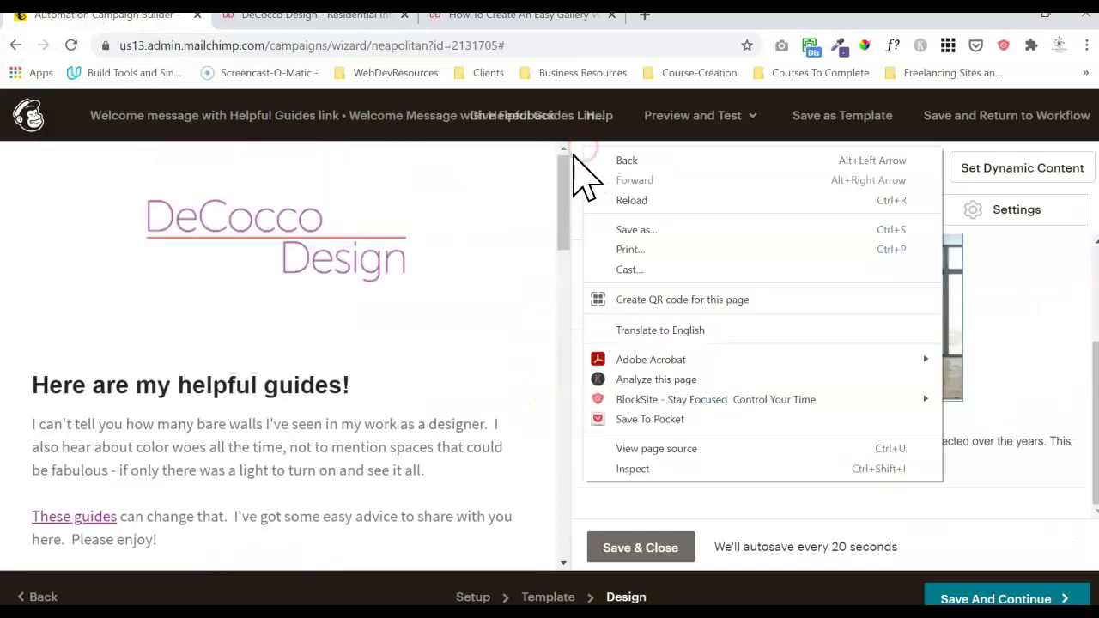
left_click(527, 197)
left_click_drag(566, 199, 559, 221)
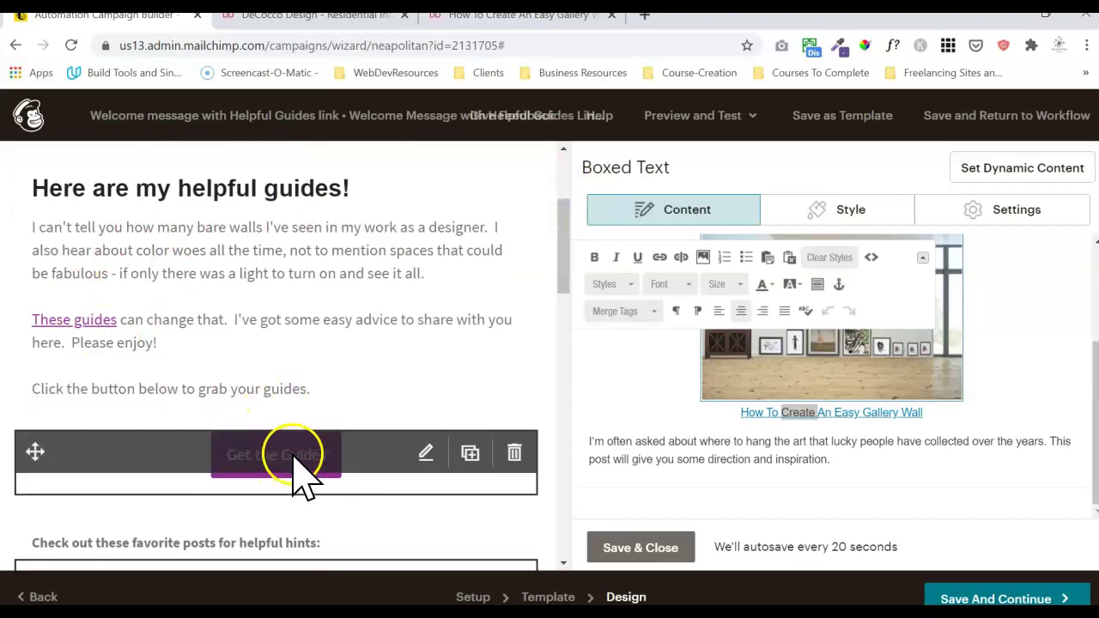
left_click_drag(570, 258, 565, 343)
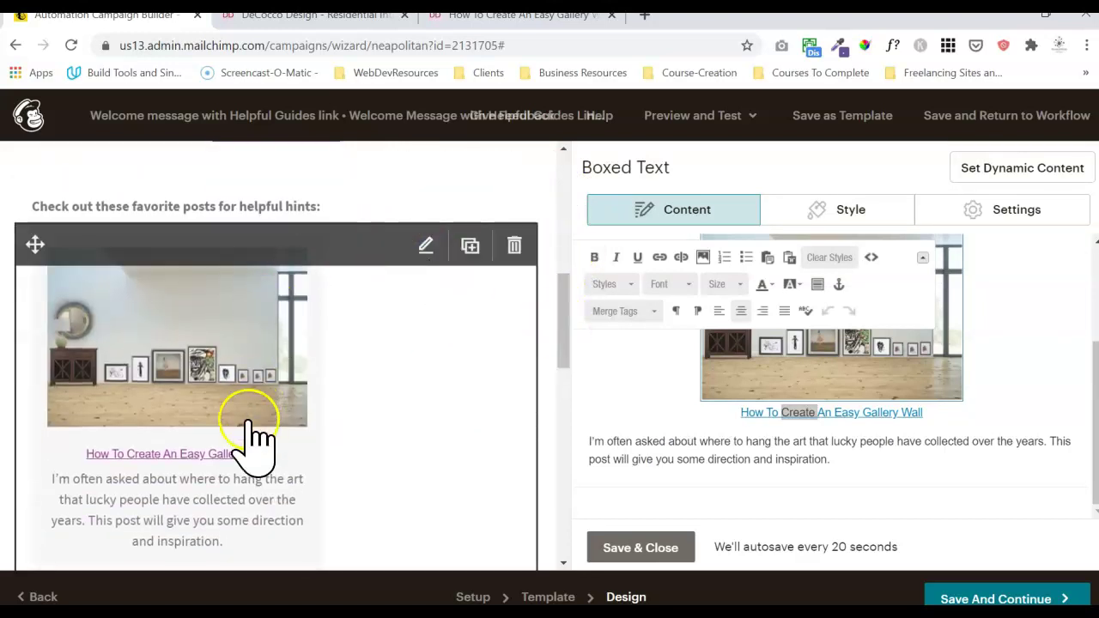
mouse_move(560, 330)
left_mouse_down()
mouse_move(562, 461)
mouse_move(559, 428)
left_mouse_up()
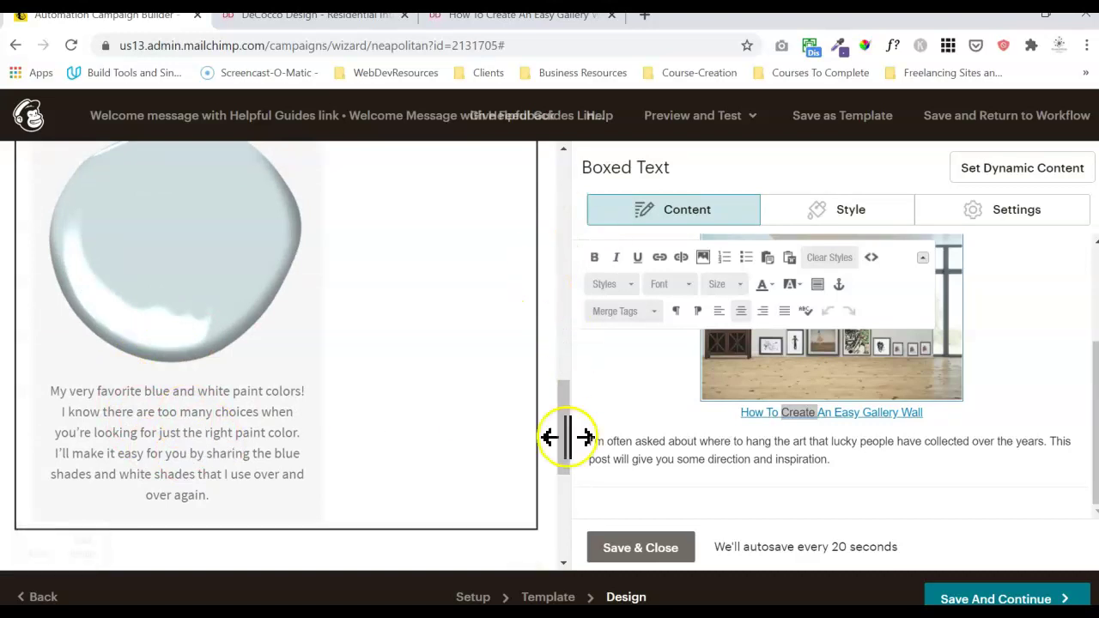
mouse_move(572, 461)
left_mouse_down()
mouse_move(567, 508)
mouse_move(587, 246)
mouse_move(575, 234)
left_mouse_up()
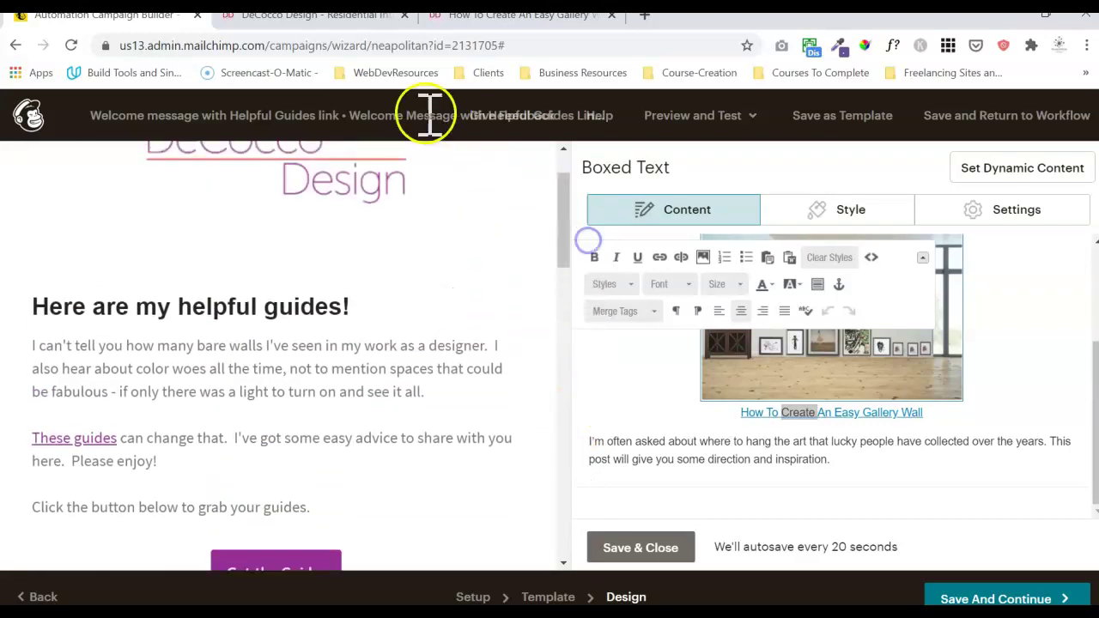
- Glance at the Squarespace email's campaign settings, then return to Mailchimp's Design step
left_click(376, 17)
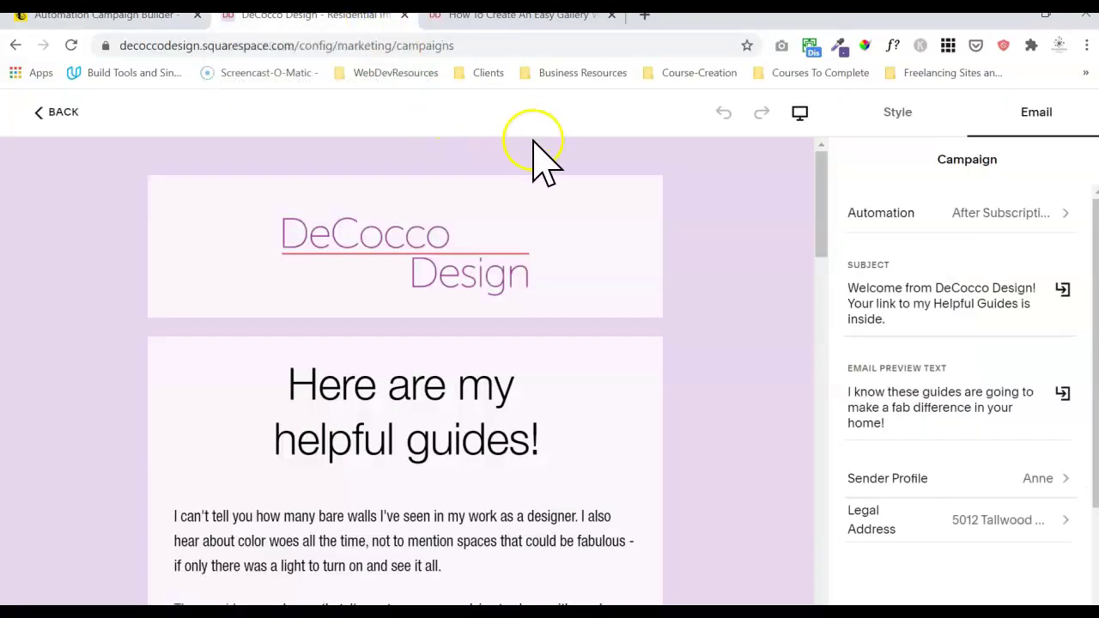
left_click_drag(821, 208, 820, 217)
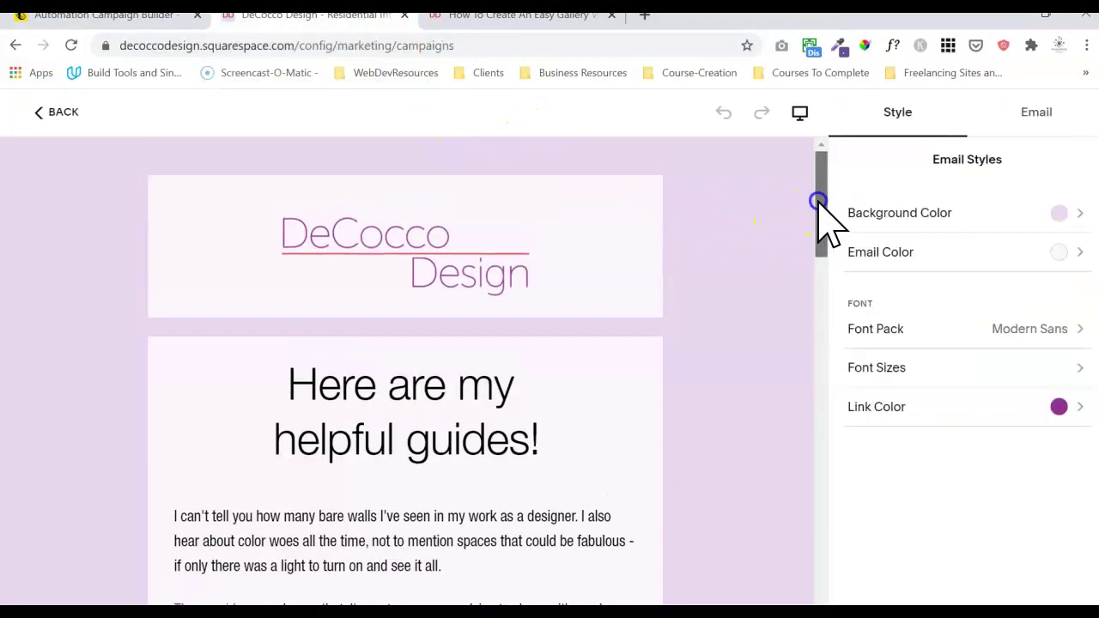
left_click(1019, 115)
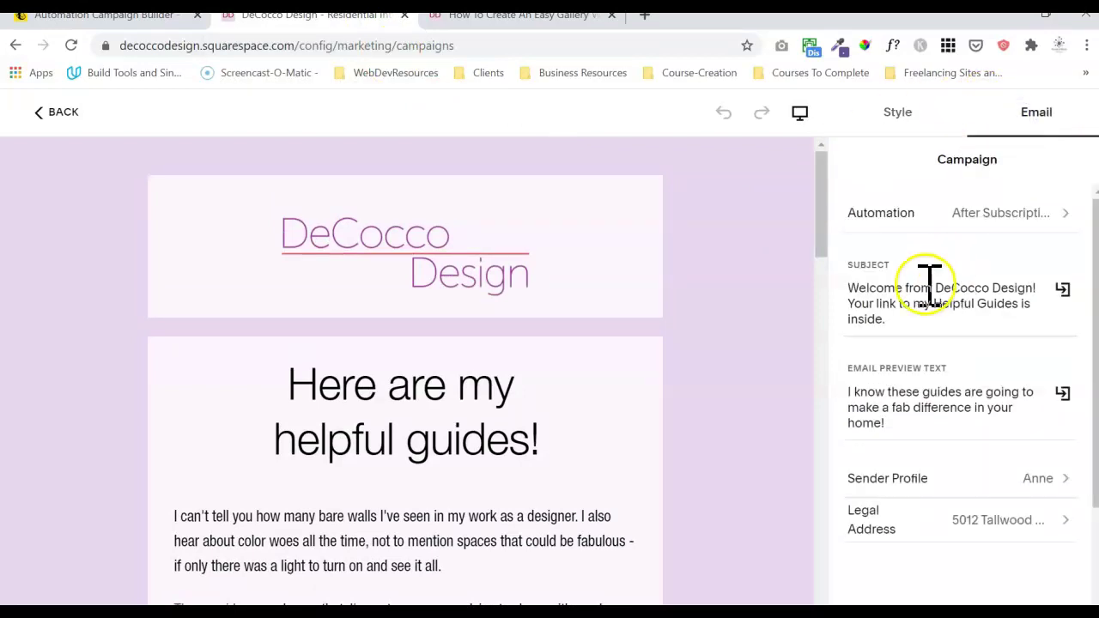
left_click(68, 16)
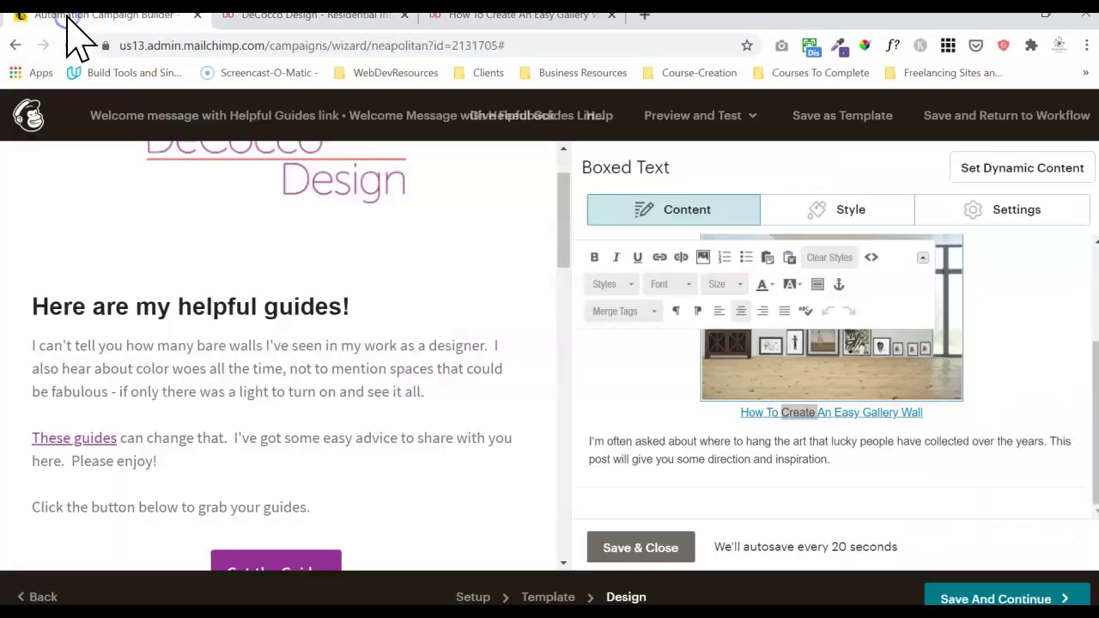
- Review Mailchimp's Setup subject and From fields after declining the Qualtrics survey, then return to Squarespace
left_click(465, 597)
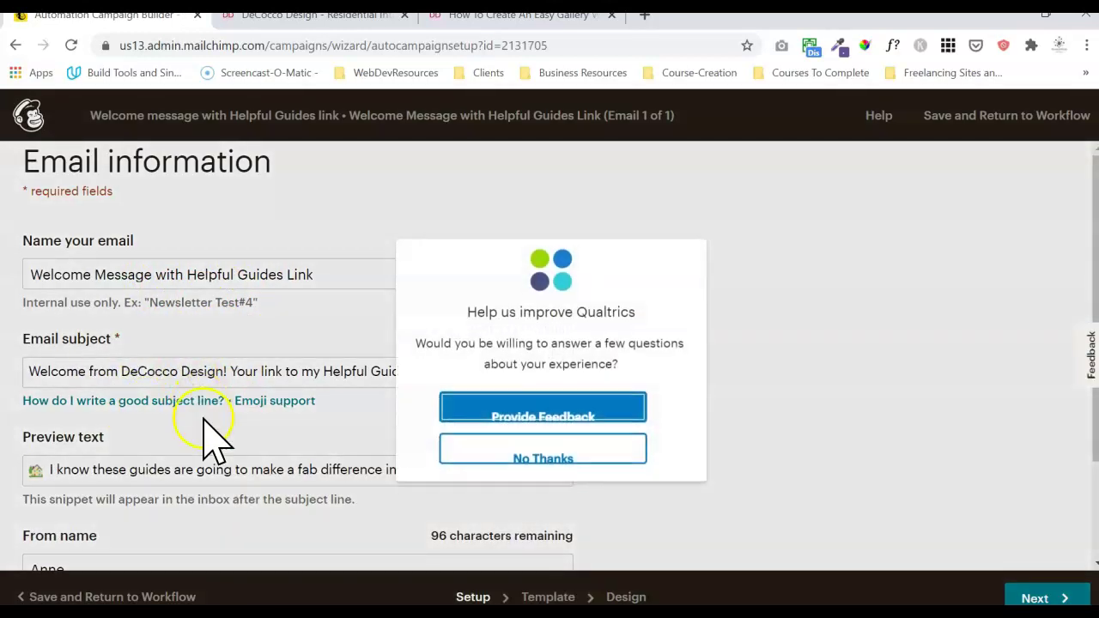
left_click(574, 447)
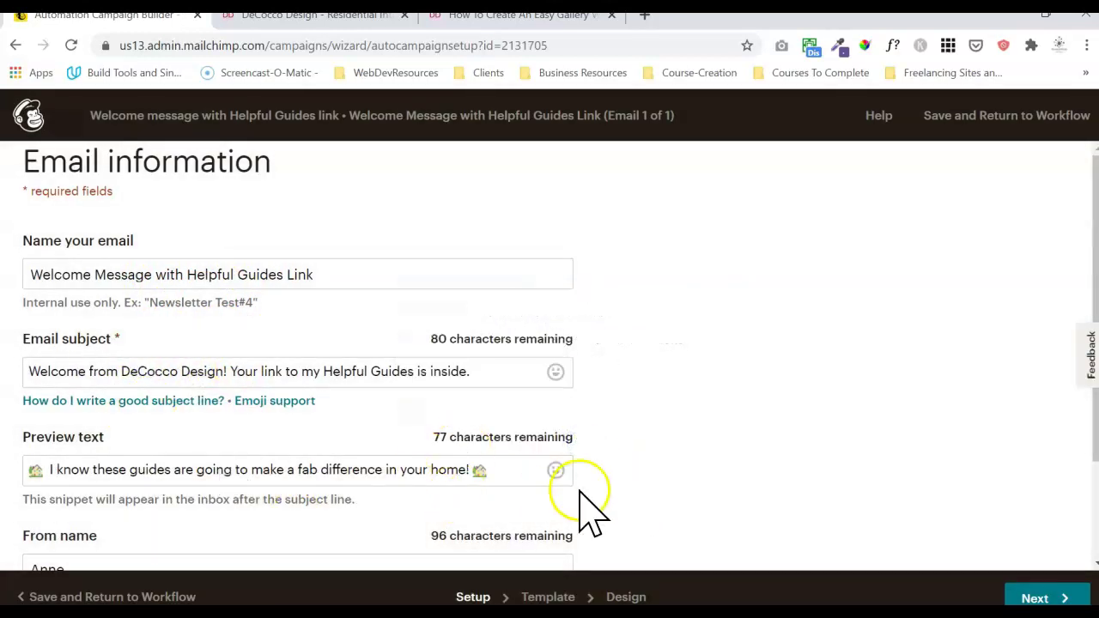
left_click_drag(1094, 417, 1073, 559)
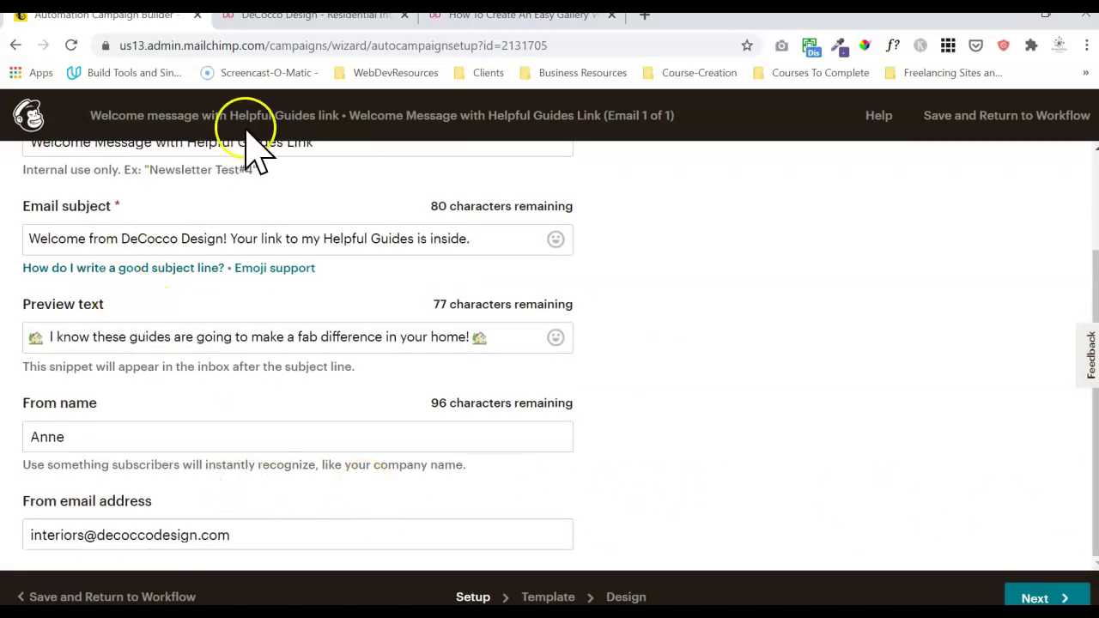
left_click(340, 15)
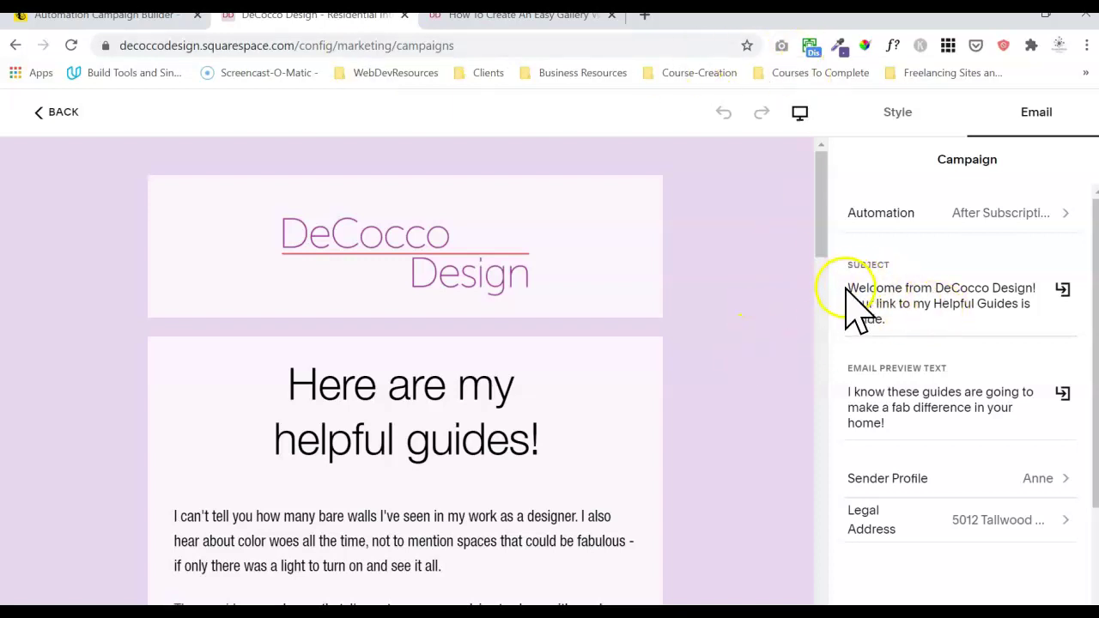
- Confirm the automation triggers immediately for the newsletter mailing list
left_click_drag(853, 287, 902, 305)
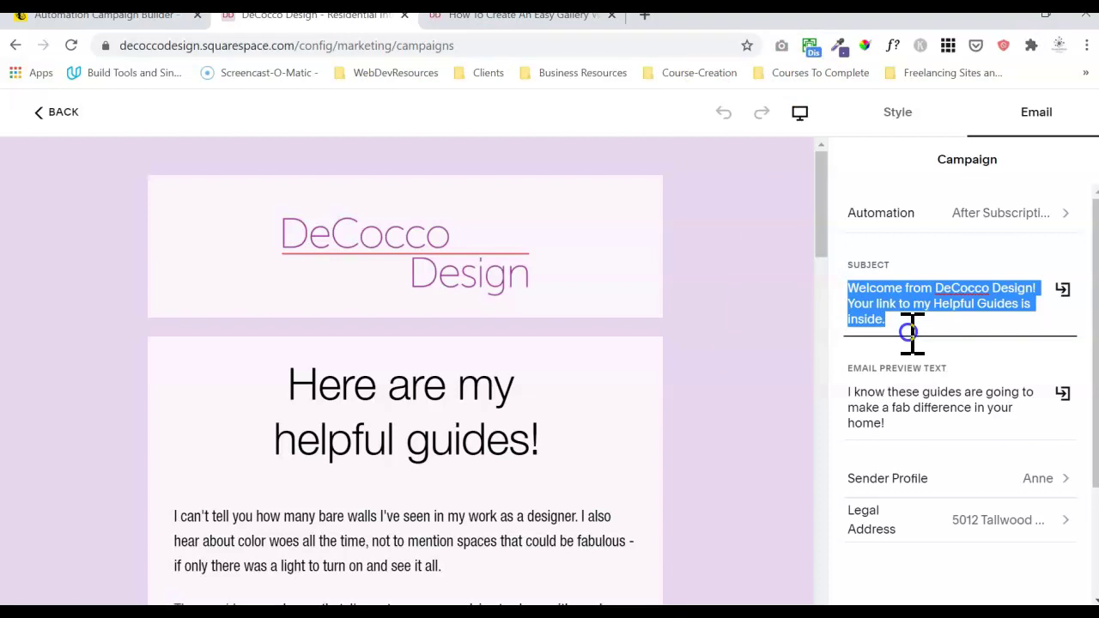
left_click(923, 320)
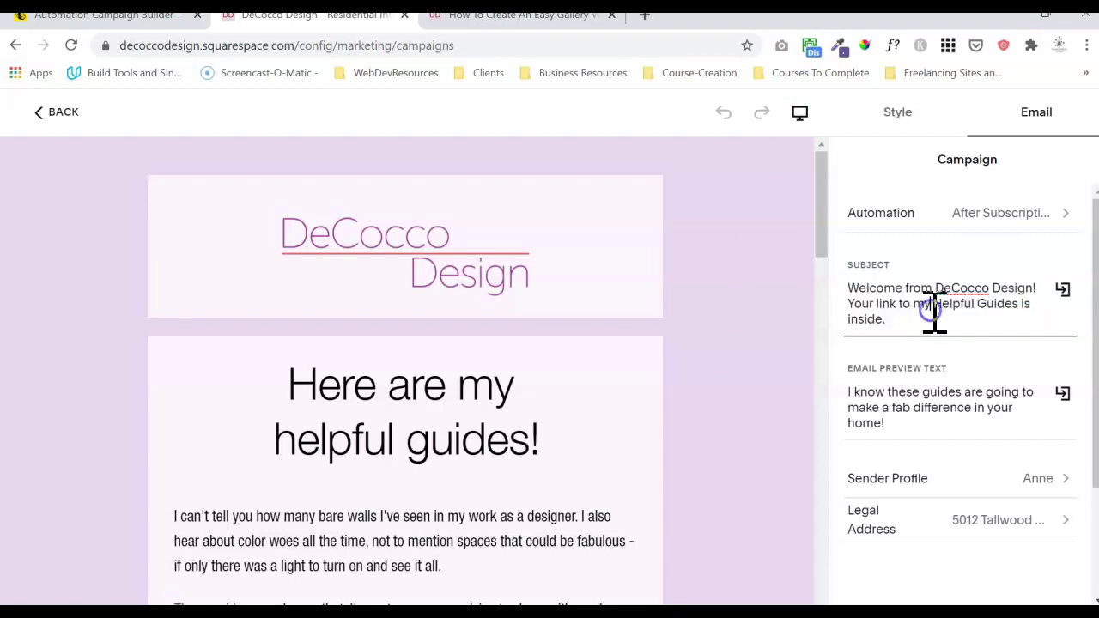
left_click(1027, 215)
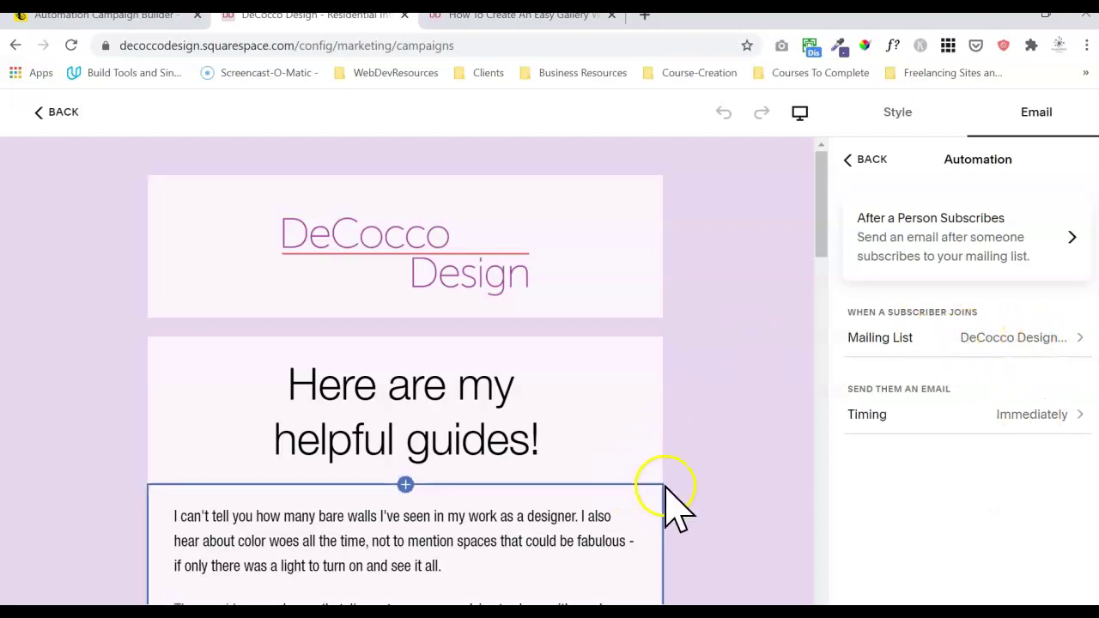
left_click(992, 335)
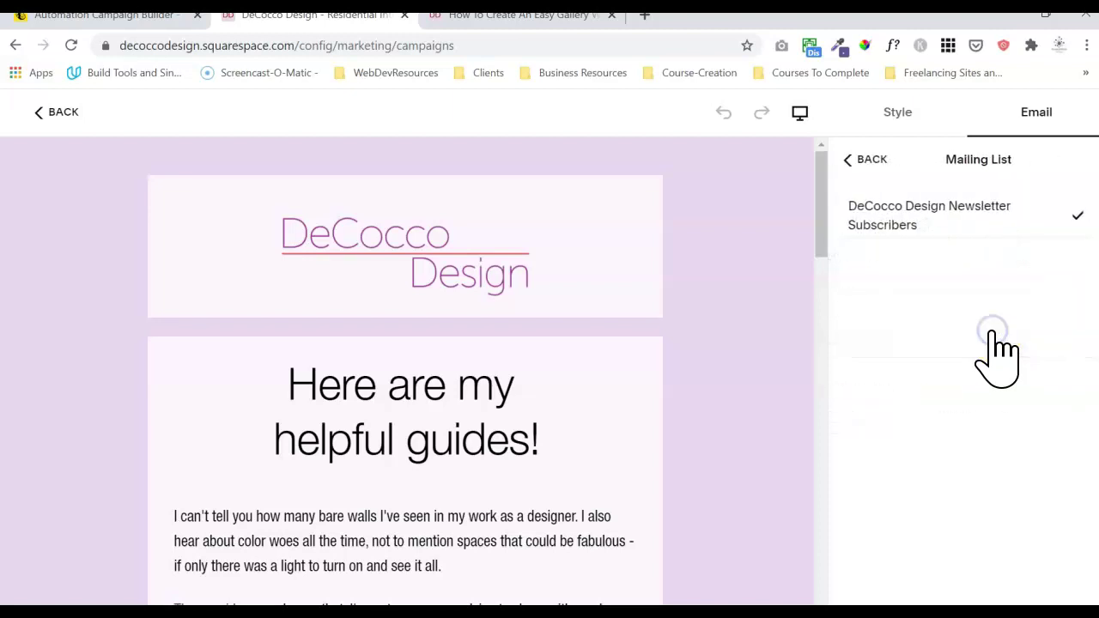
- Return to the campaign settings and close the Subject merge-tag menu without inserting anything
left_click(852, 159)
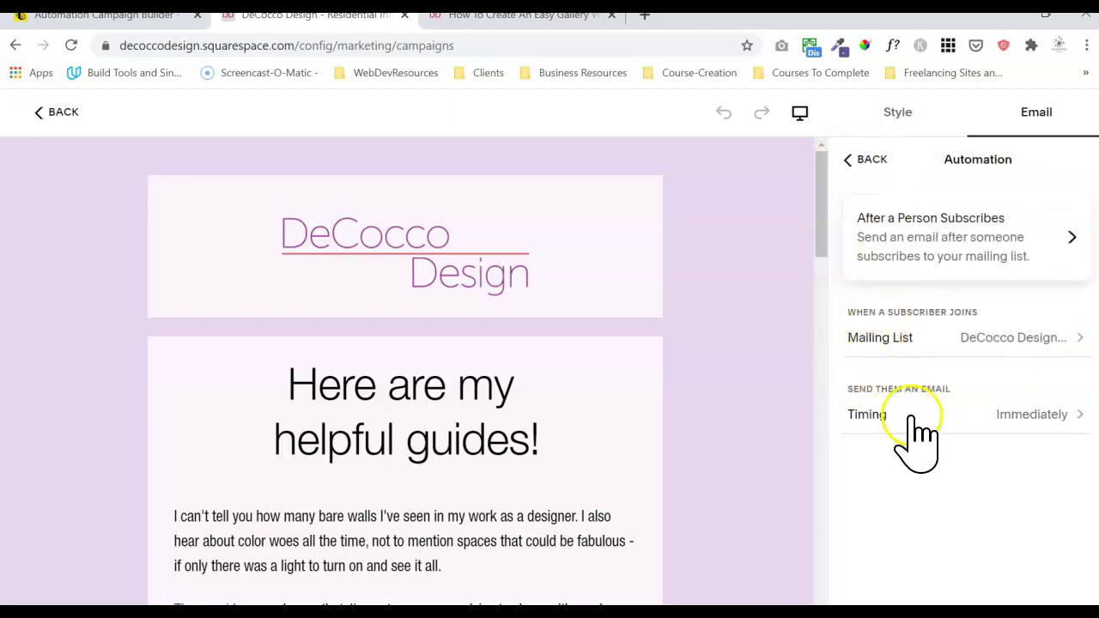
left_click(858, 159)
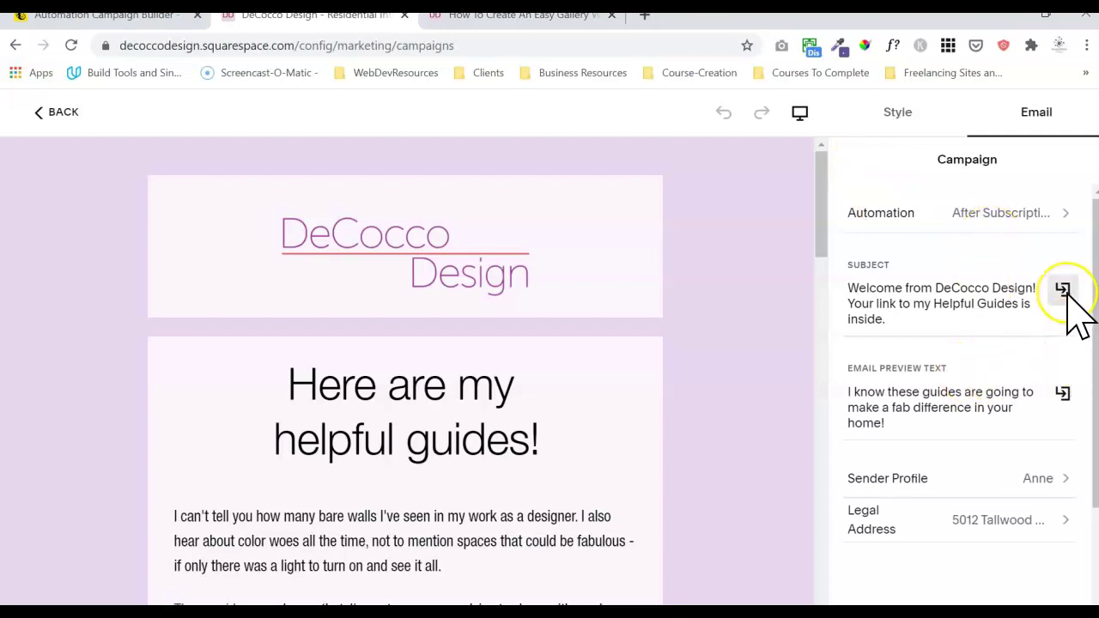
left_click(1063, 290)
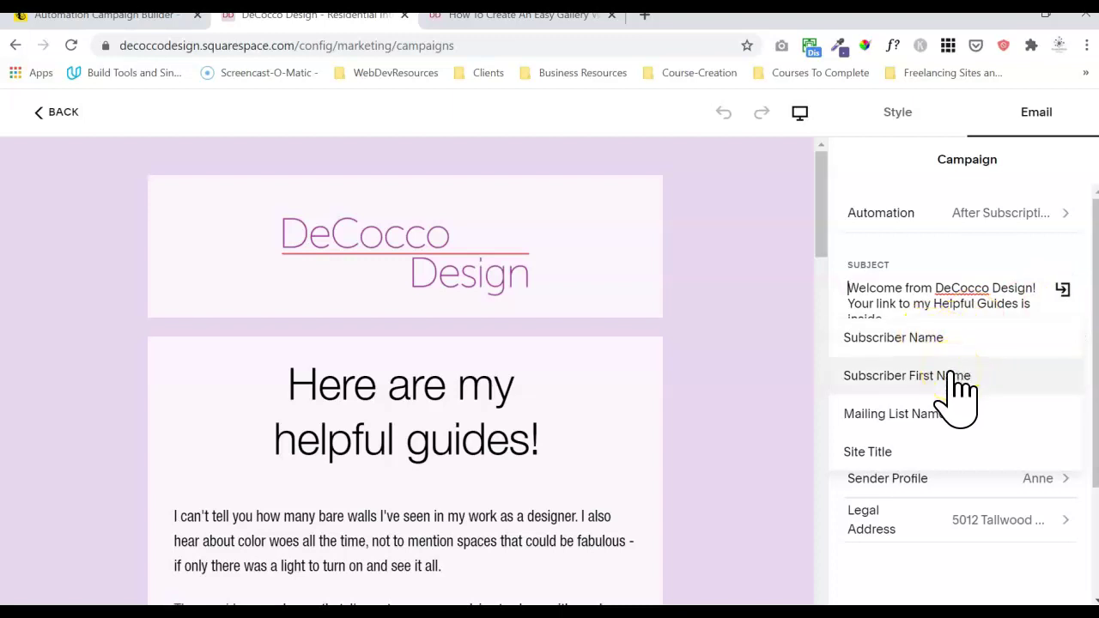
left_click(973, 284)
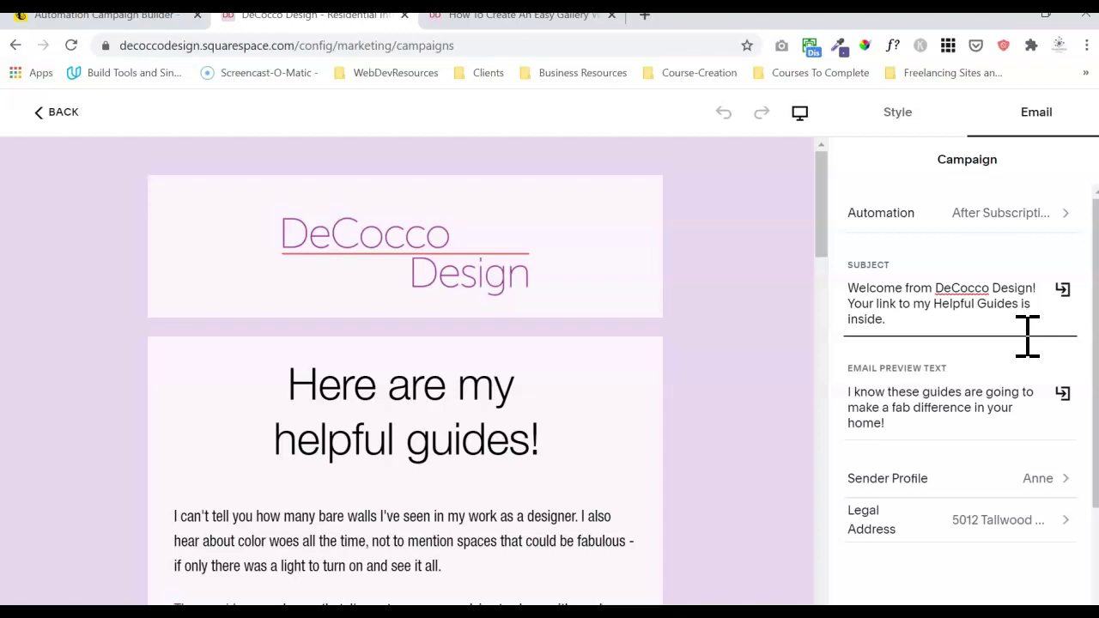
left_click(554, 18)
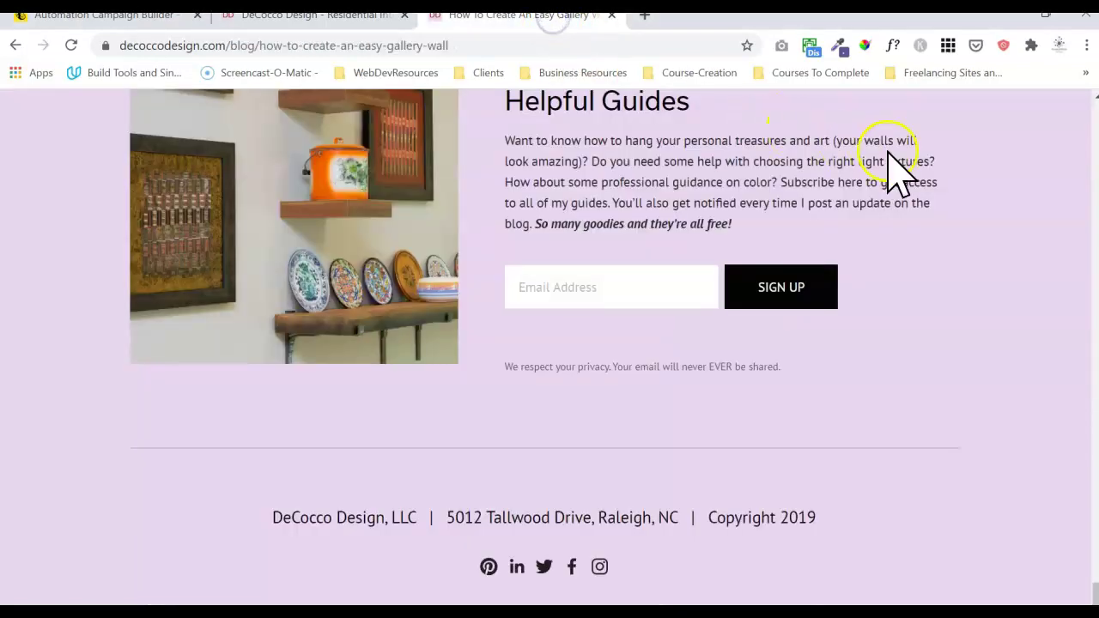
left_click(534, 286)
left_click(606, 247)
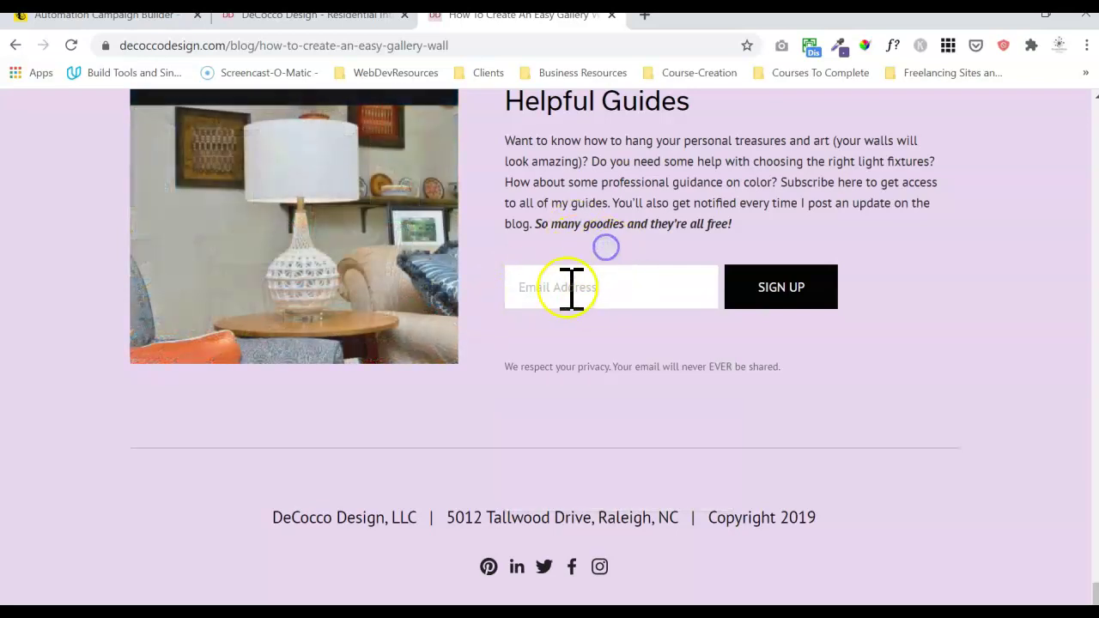
left_click(280, 17)
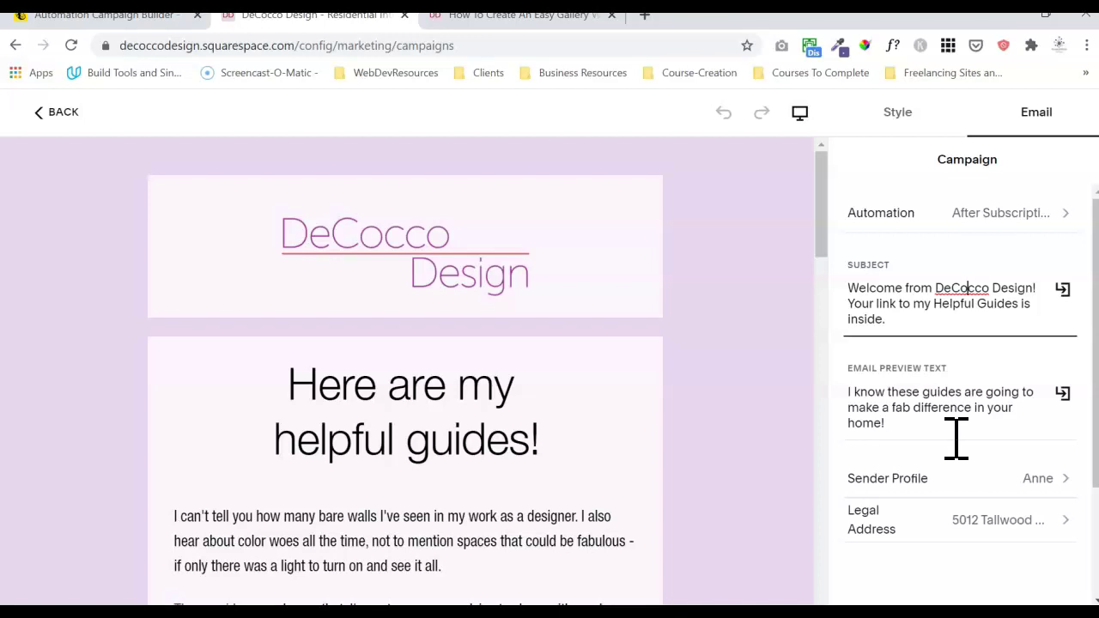
- Review the sender profile and its unverified-domain warning, cancelling out of the profile editor
left_click(983, 485)
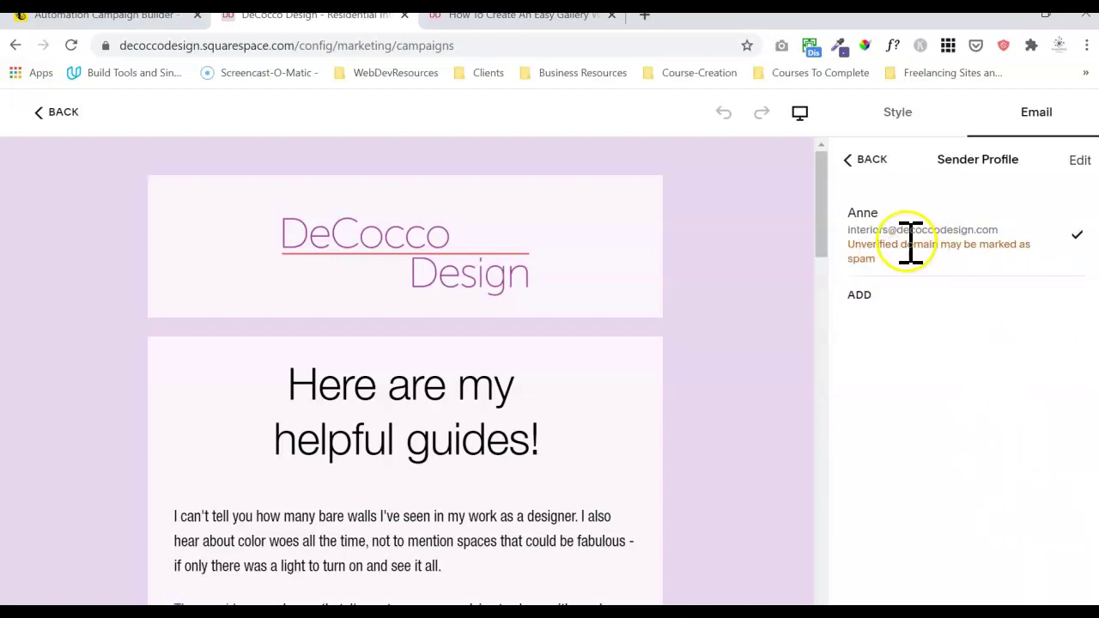
left_click_drag(884, 275, 856, 244)
left_click(845, 246)
triple_click(850, 243)
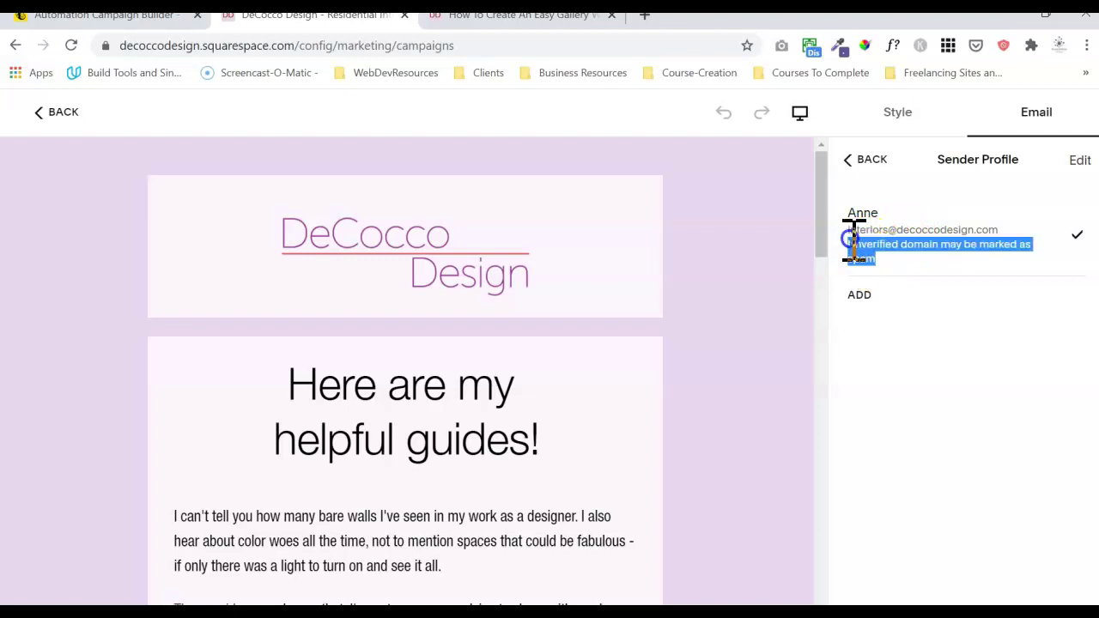
left_click(1078, 161)
left_click(497, 399)
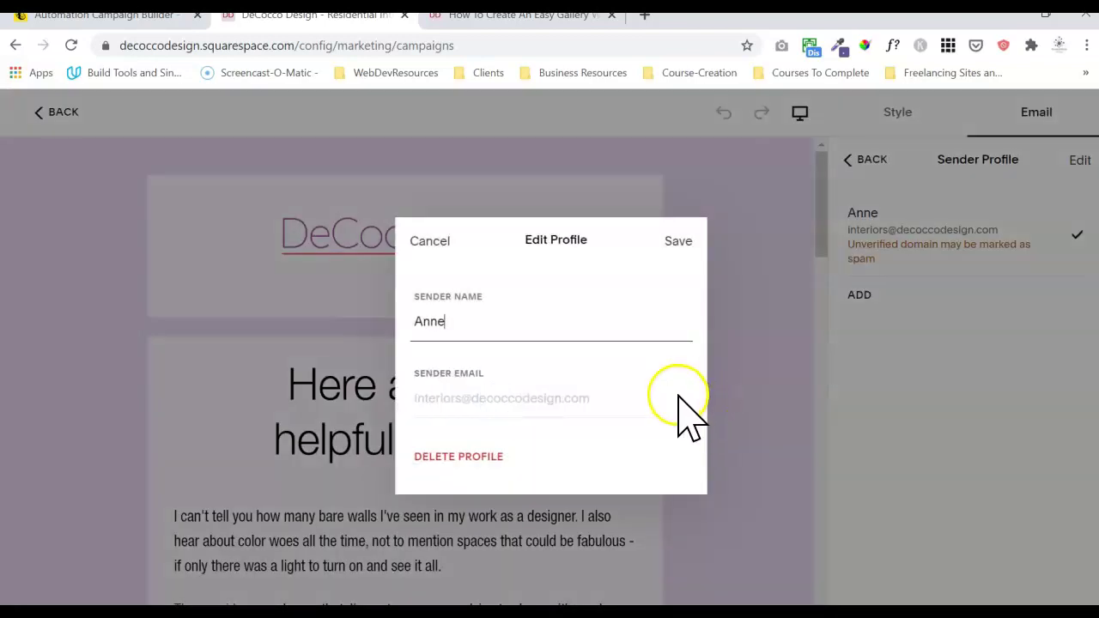
left_click(434, 243)
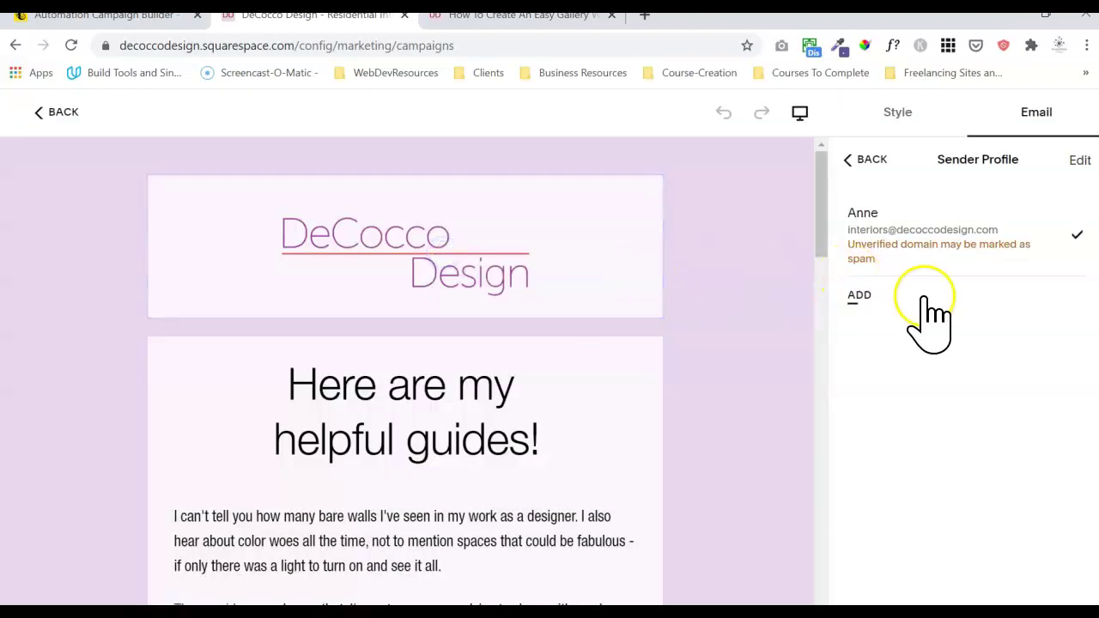
left_click(868, 160)
- Check the legal address, then bring up Email Styles showing the Modern Sans font pack
left_click(957, 519)
left_click(851, 156)
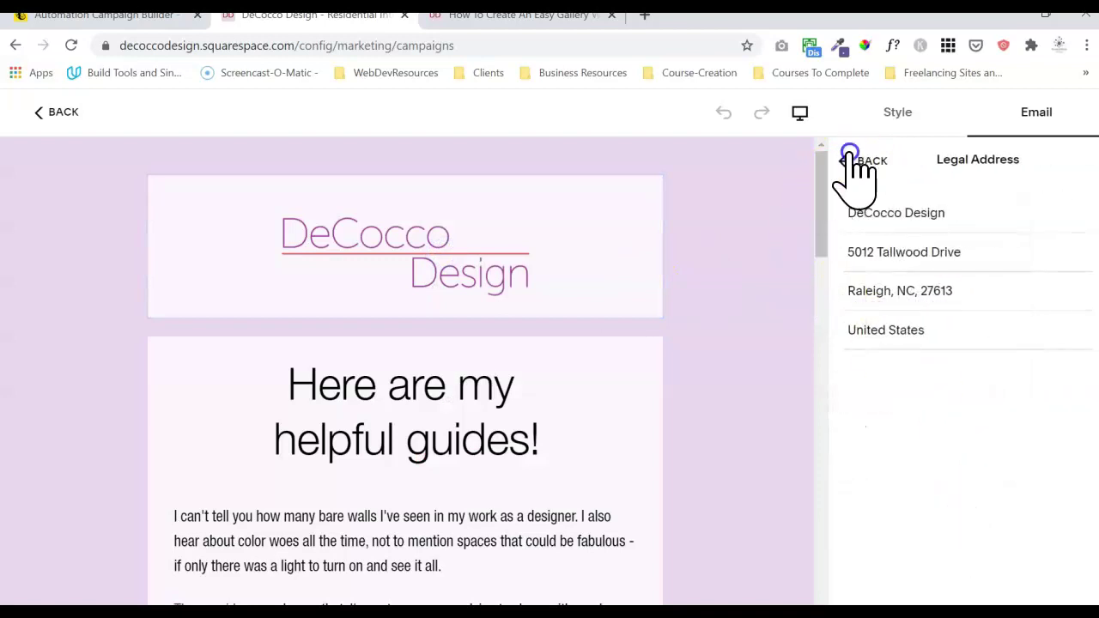
left_click_drag(1091, 468, 1094, 596)
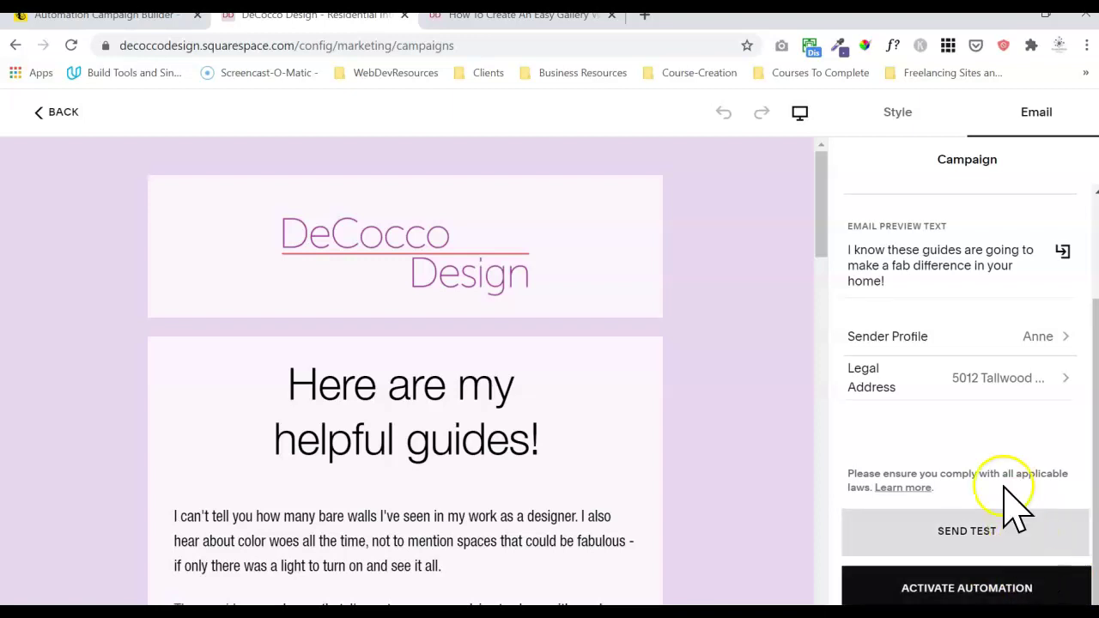
left_click(817, 229)
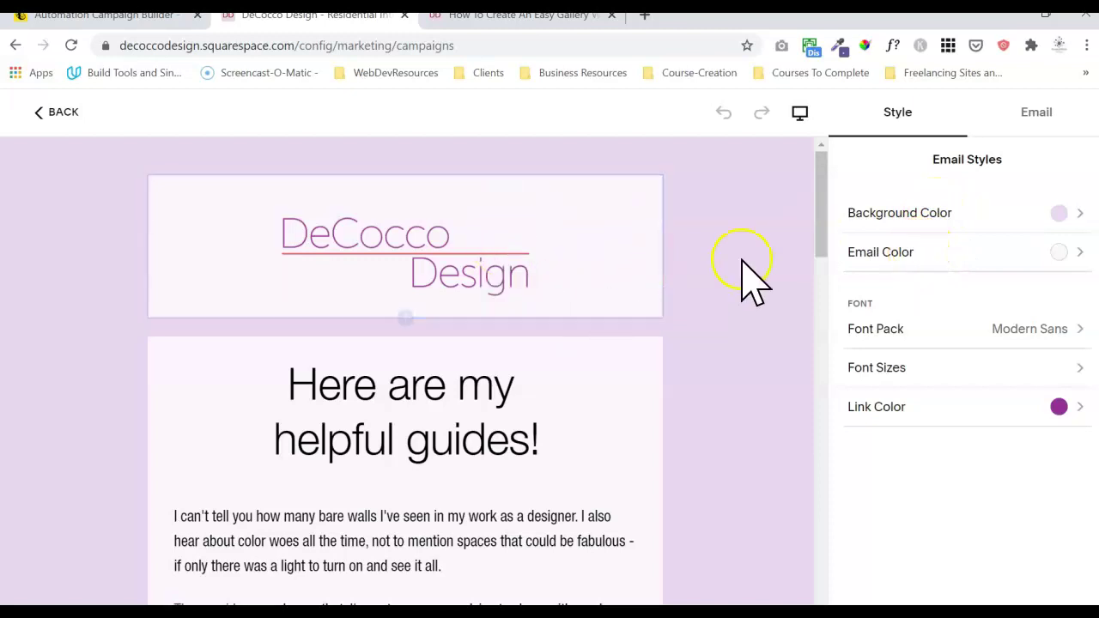
left_click(931, 266)
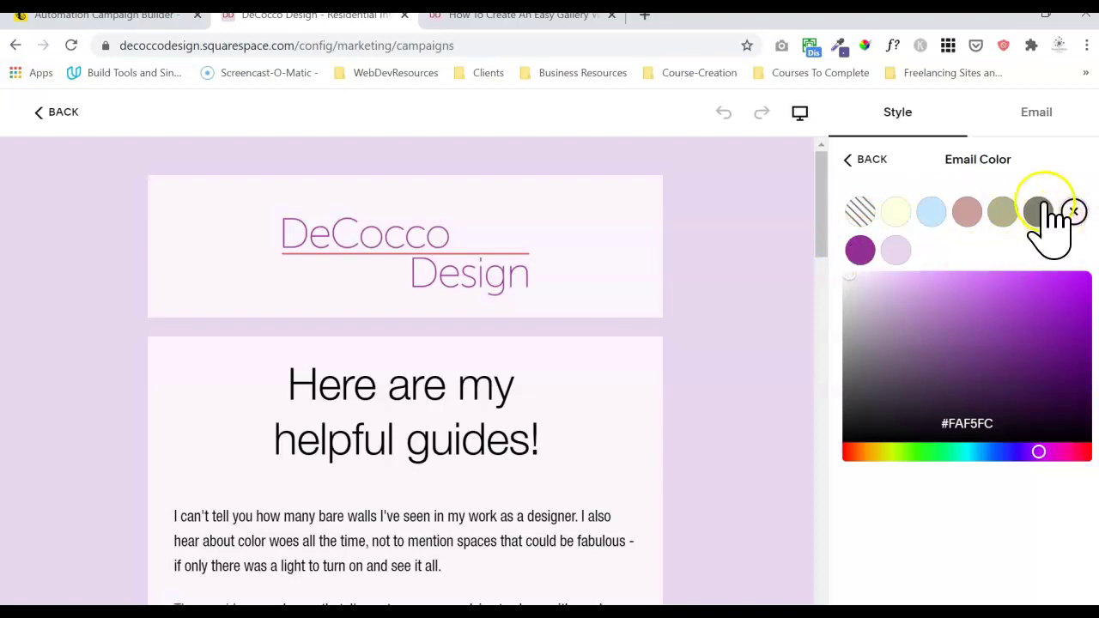
left_click(864, 161)
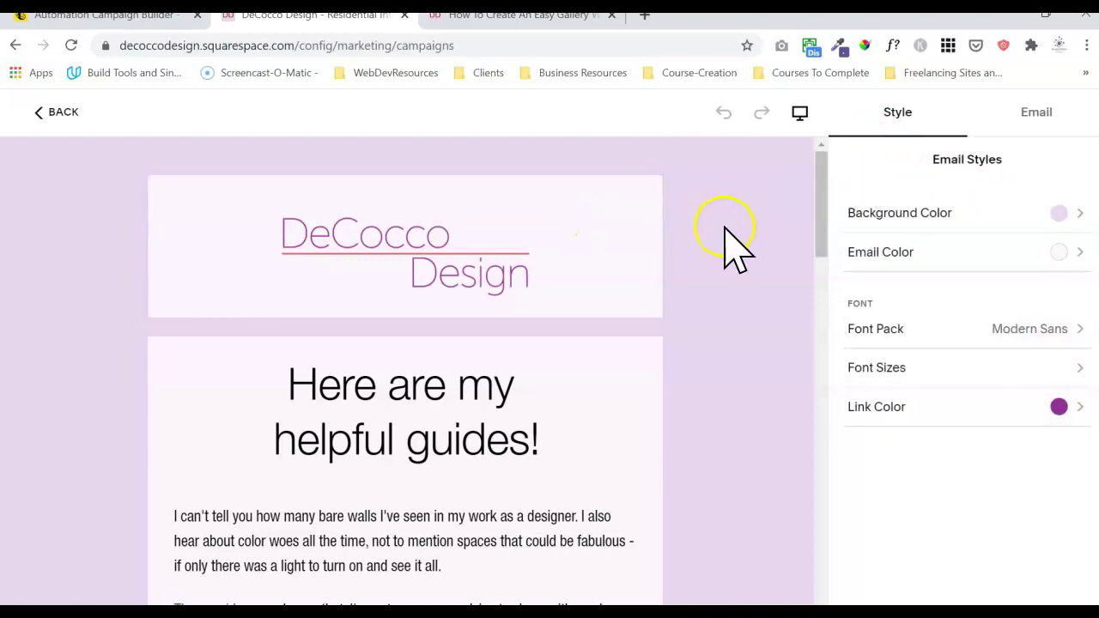
left_click(953, 331)
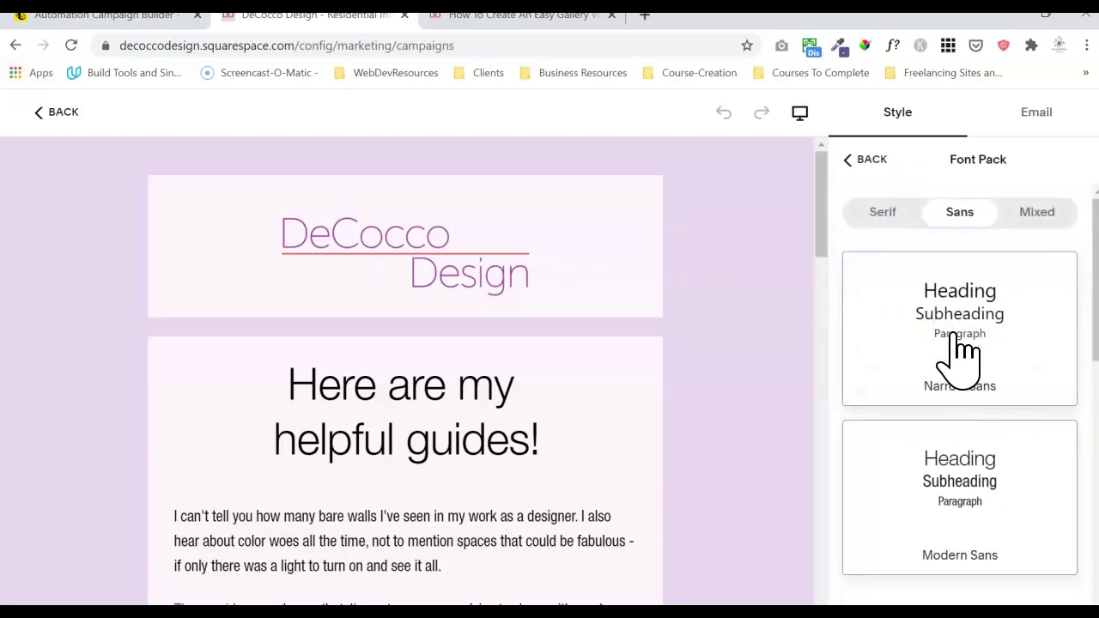
left_click(1007, 327)
left_click(1001, 455)
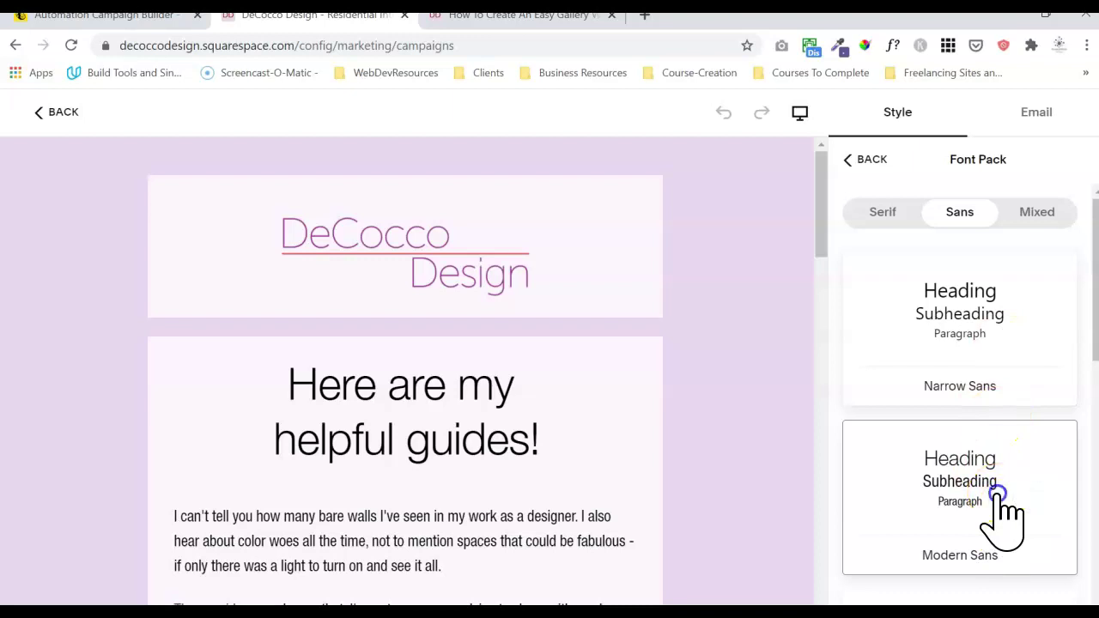
left_click(1005, 488)
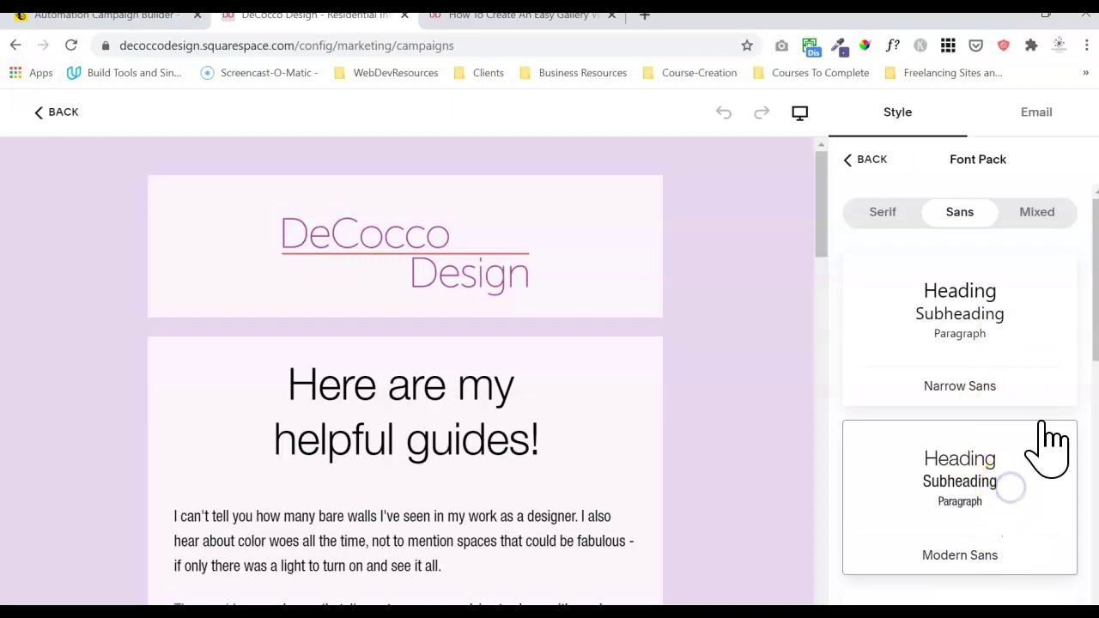
left_click_drag(1097, 327, 1075, 341)
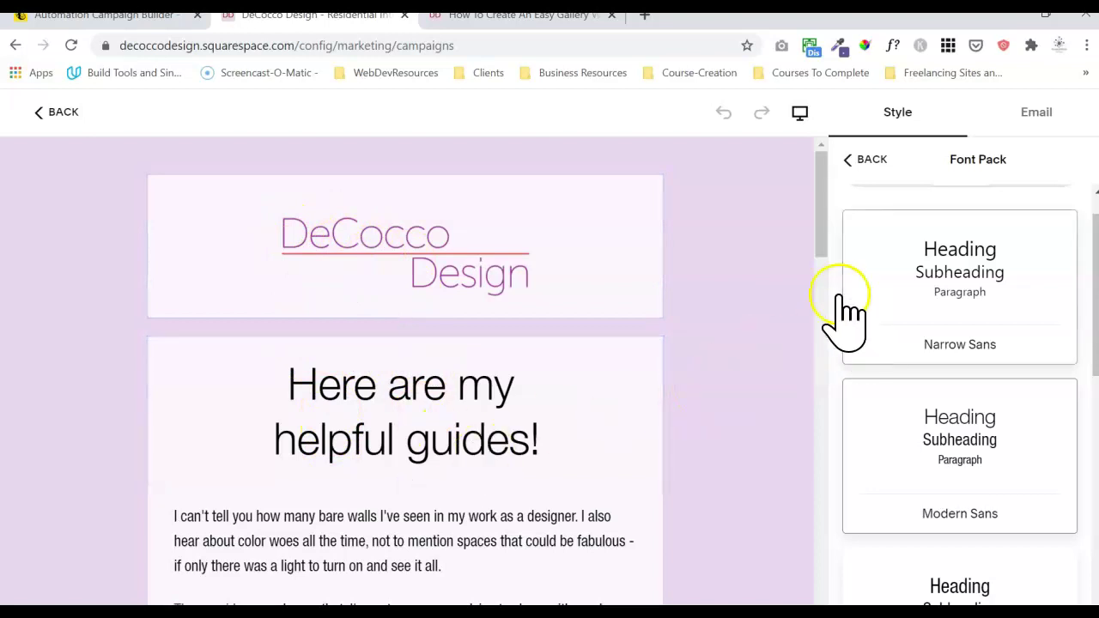
left_click_drag(826, 215, 811, 255)
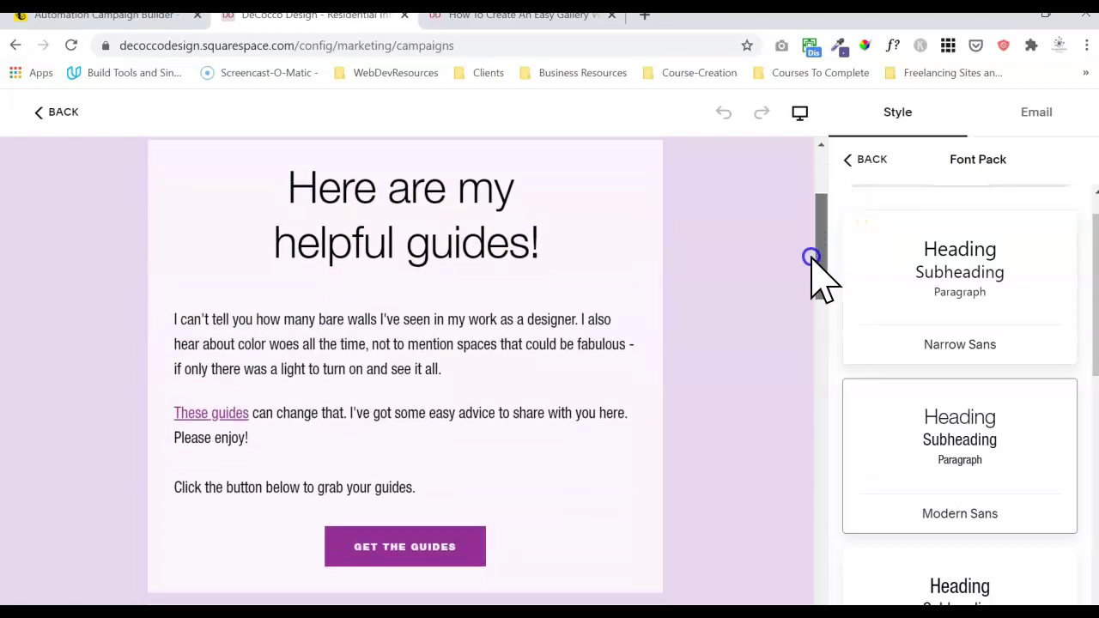
- Push the Base Font Size slider toward large, then select text in the paragraph and heading
left_click(869, 160)
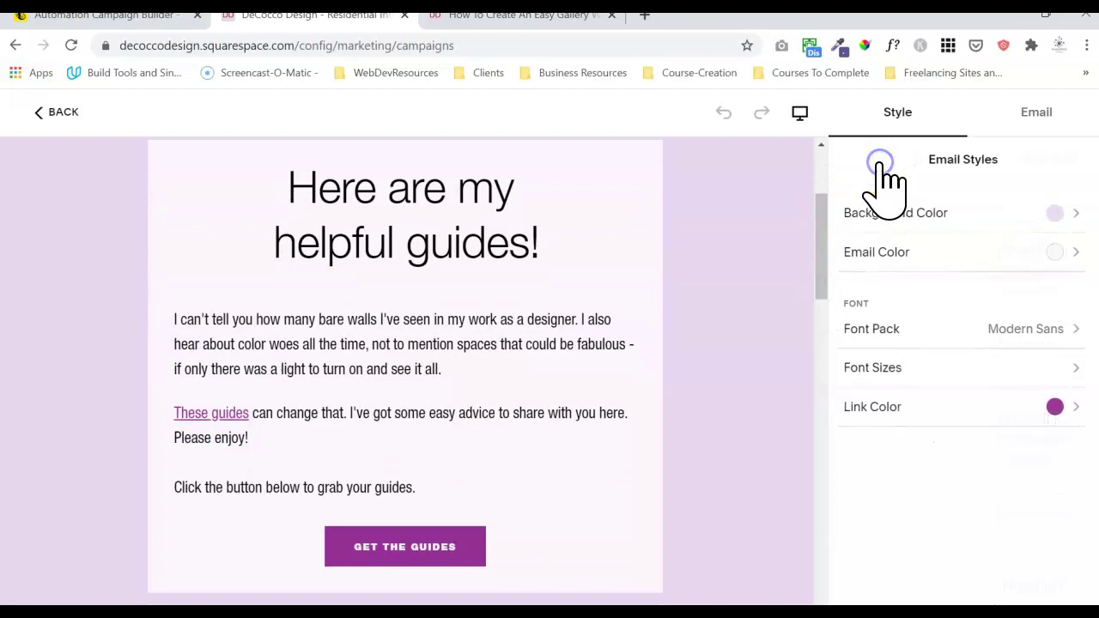
left_click(991, 368)
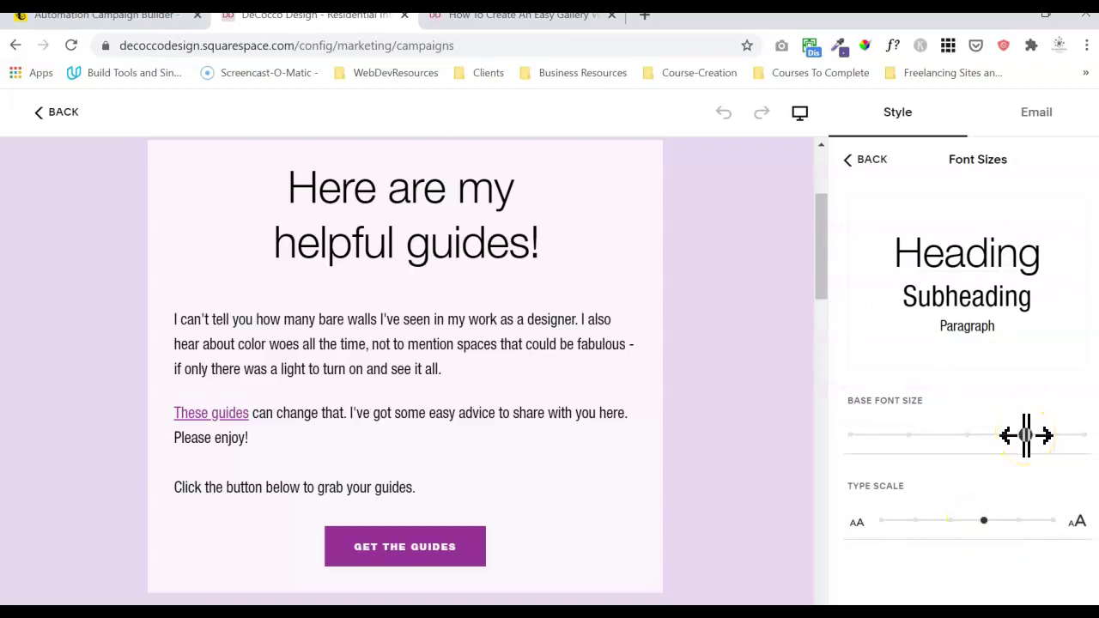
left_click(409, 348)
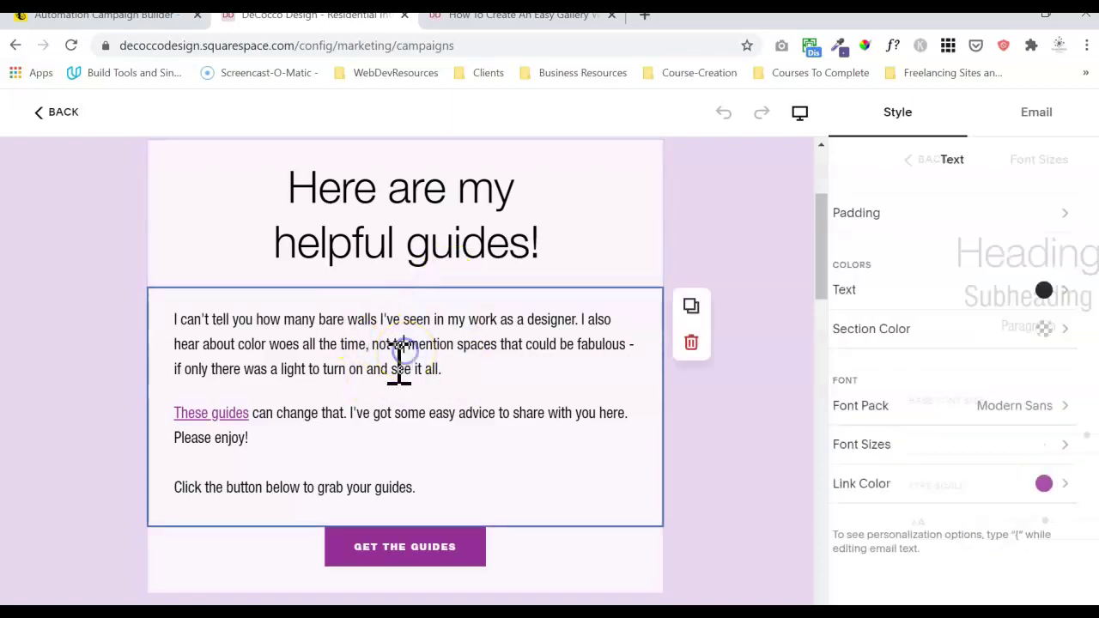
left_click(973, 448)
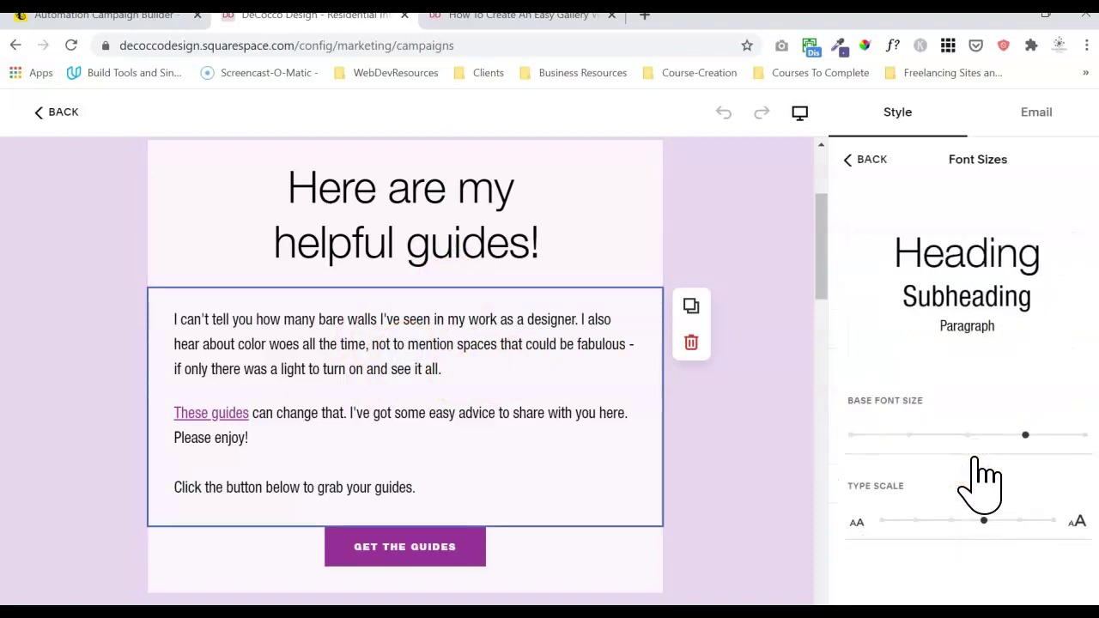
left_click(969, 438)
left_click(1057, 435)
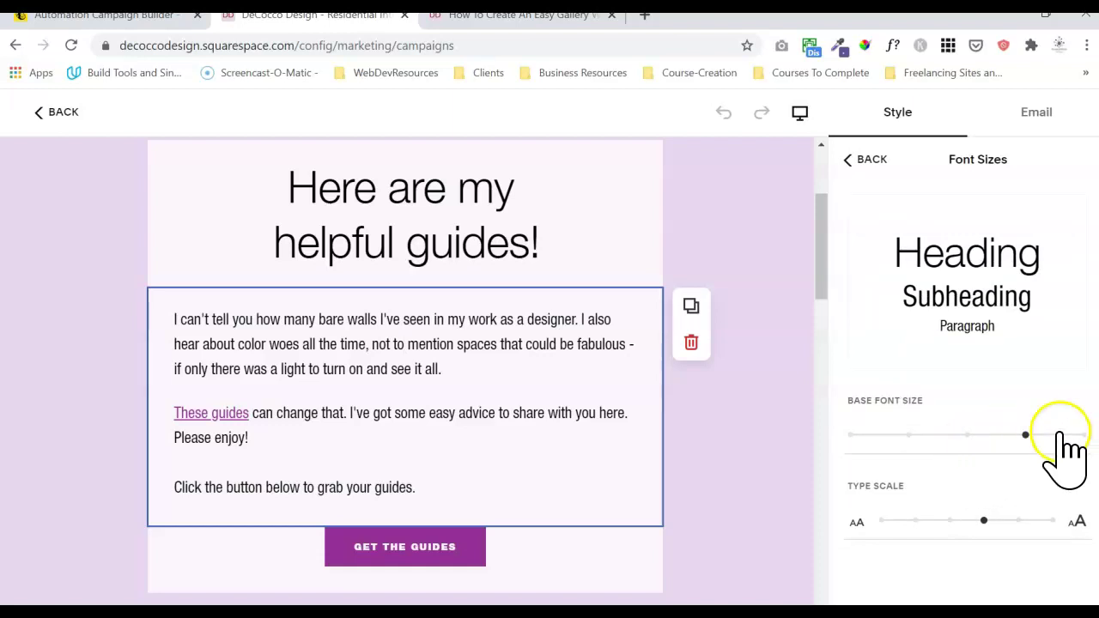
left_click(1028, 435)
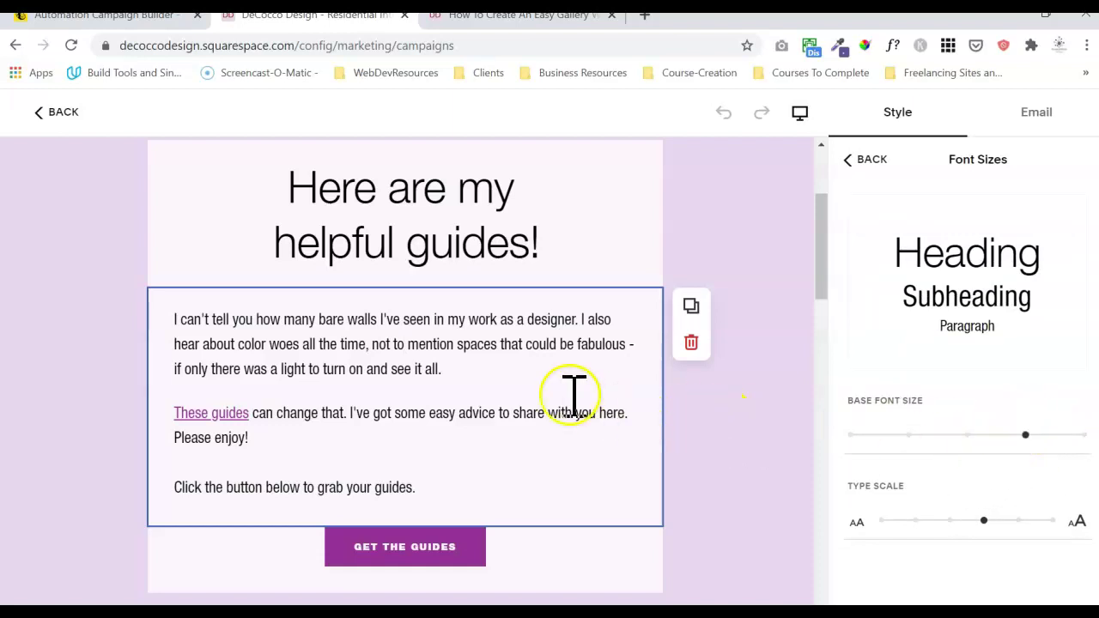
left_click_drag(461, 415, 378, 414)
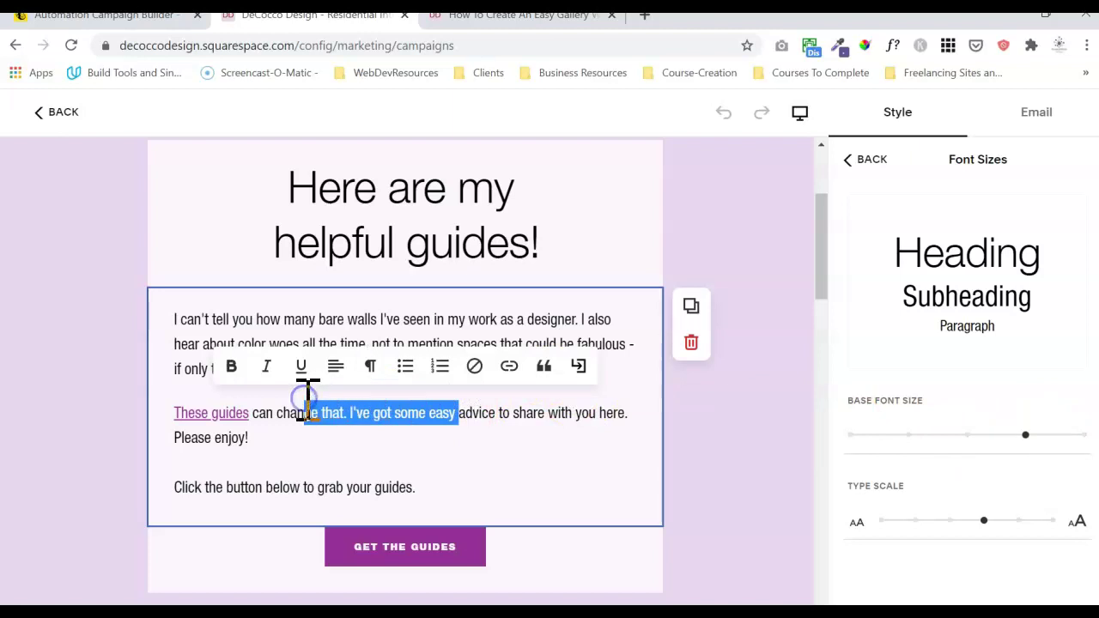
left_click_drag(421, 246, 357, 189)
- Confirm the helpful guides heading uses the H1 text style
left_click(380, 245)
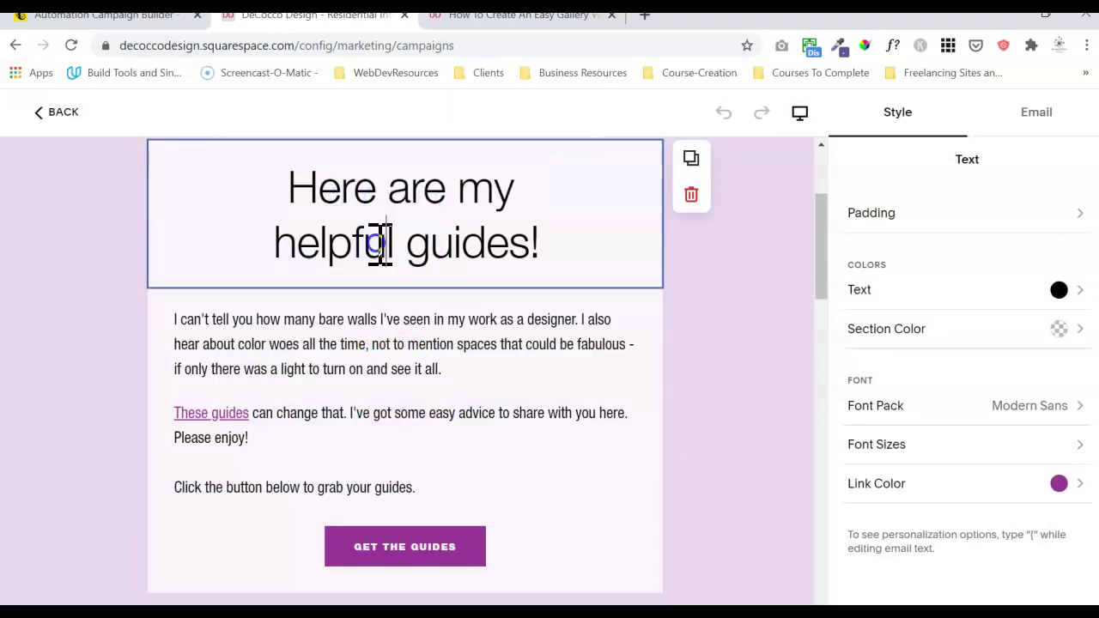
left_click_drag(402, 253, 307, 249)
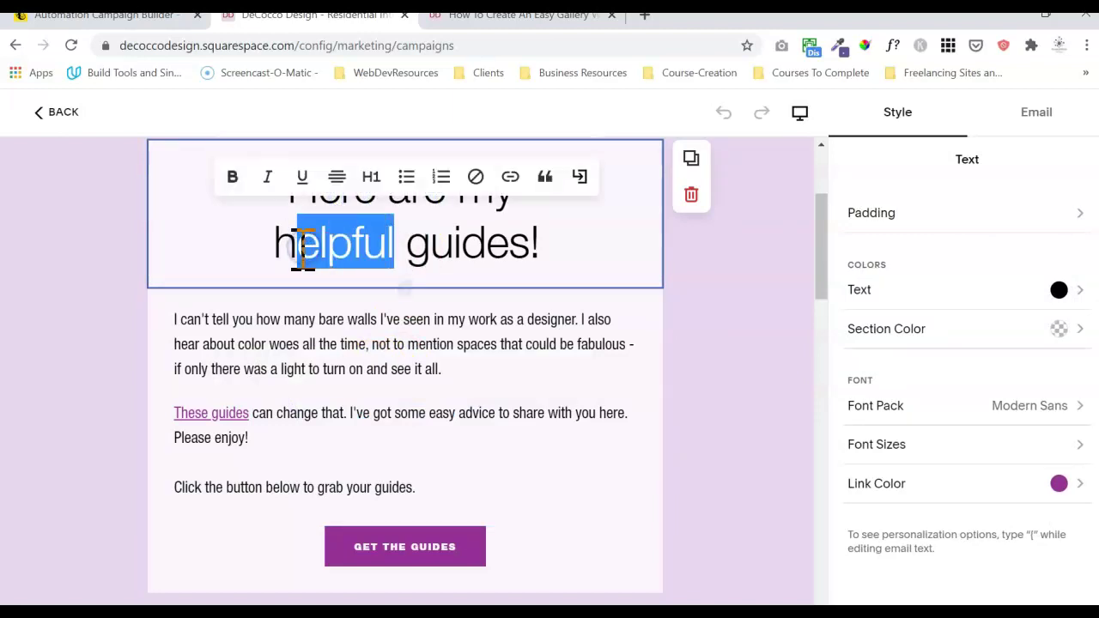
left_click(374, 179)
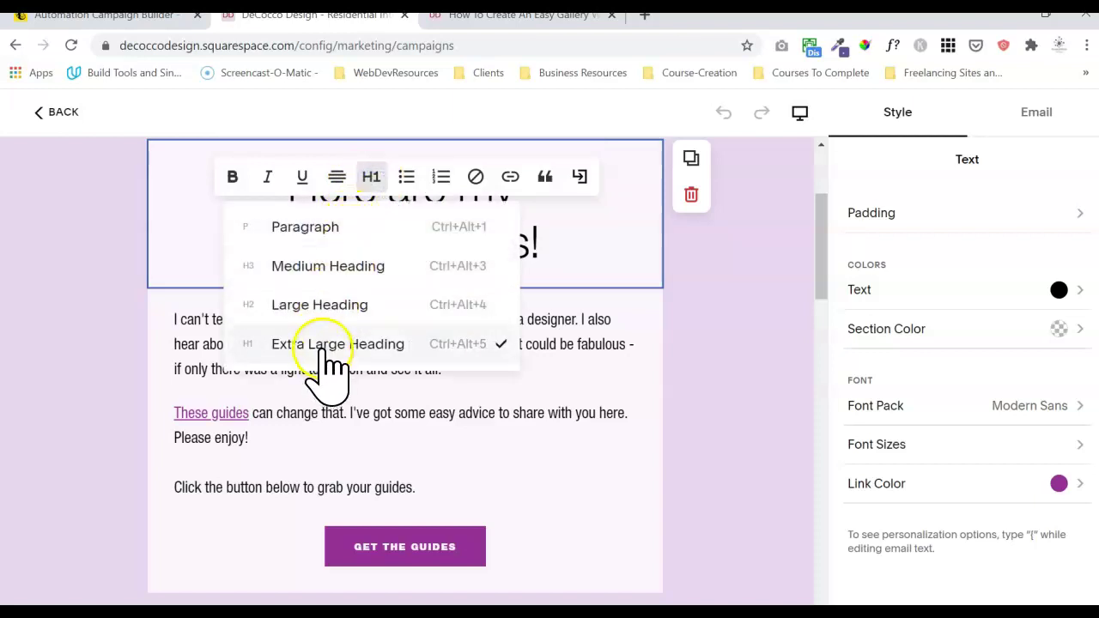
left_click(581, 225)
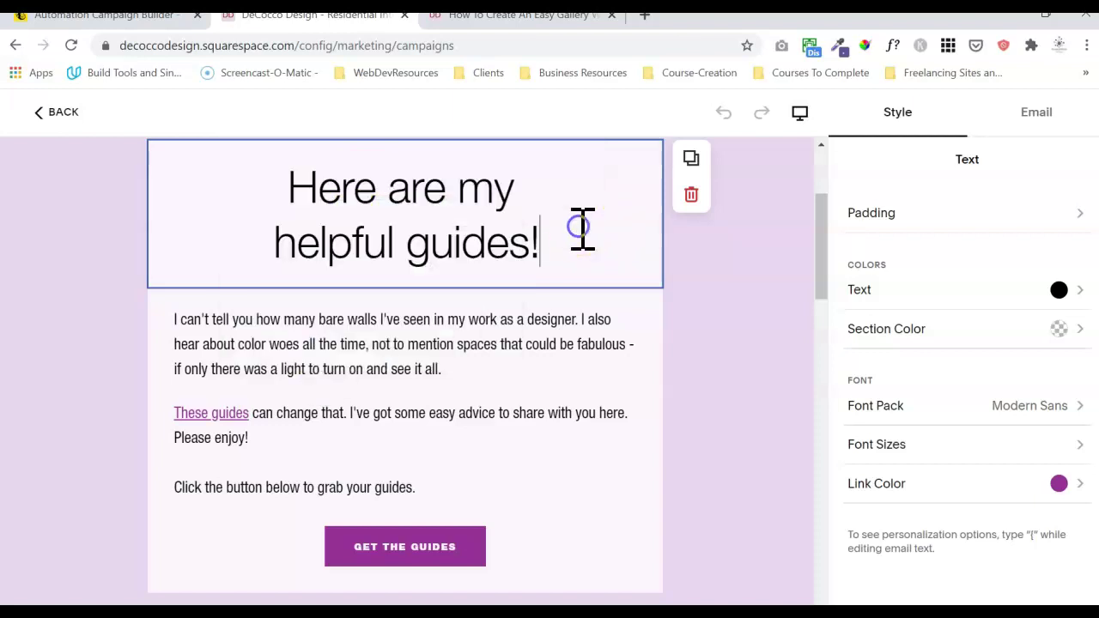
- Check the guides paragraph's ¶ style, then drag Base Font Size to its smallest
left_click(400, 352)
left_click_drag(404, 345, 313, 325)
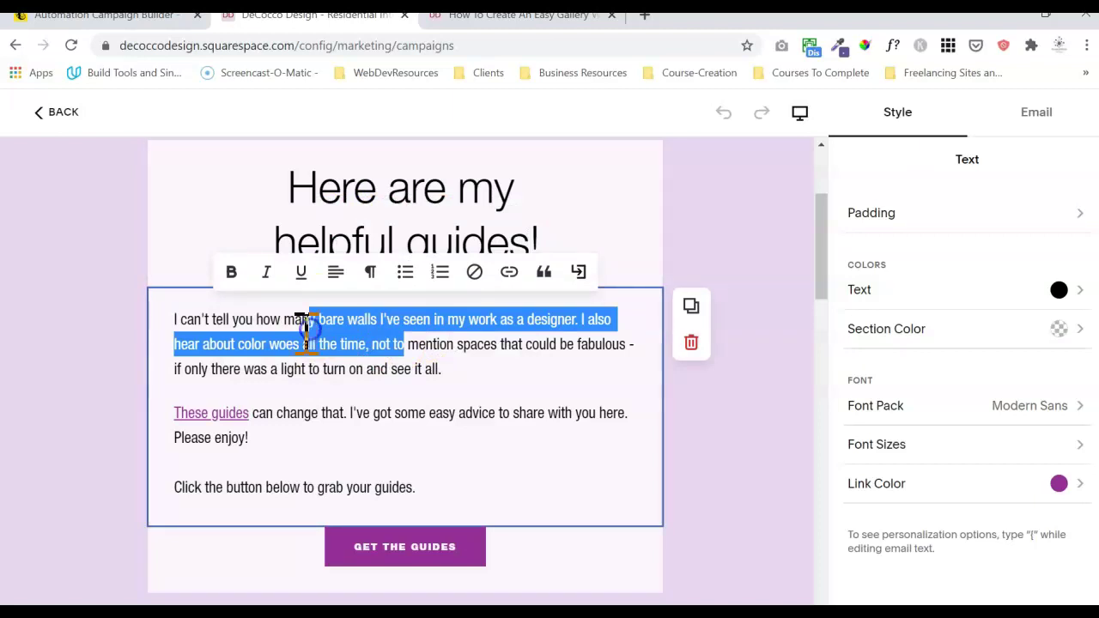
left_click(372, 275)
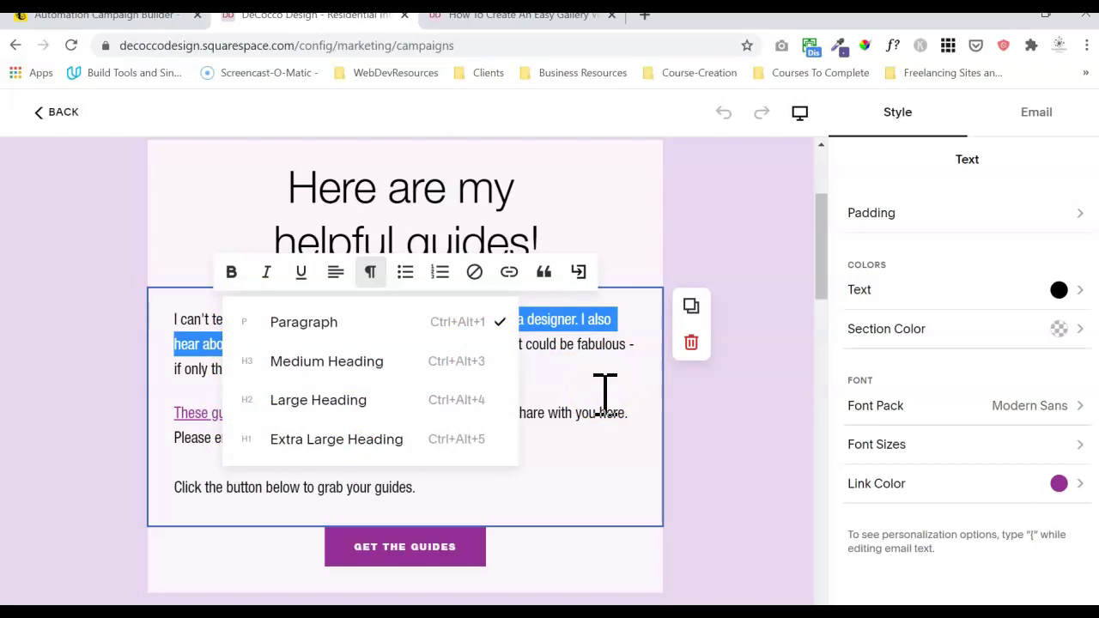
left_click(605, 395)
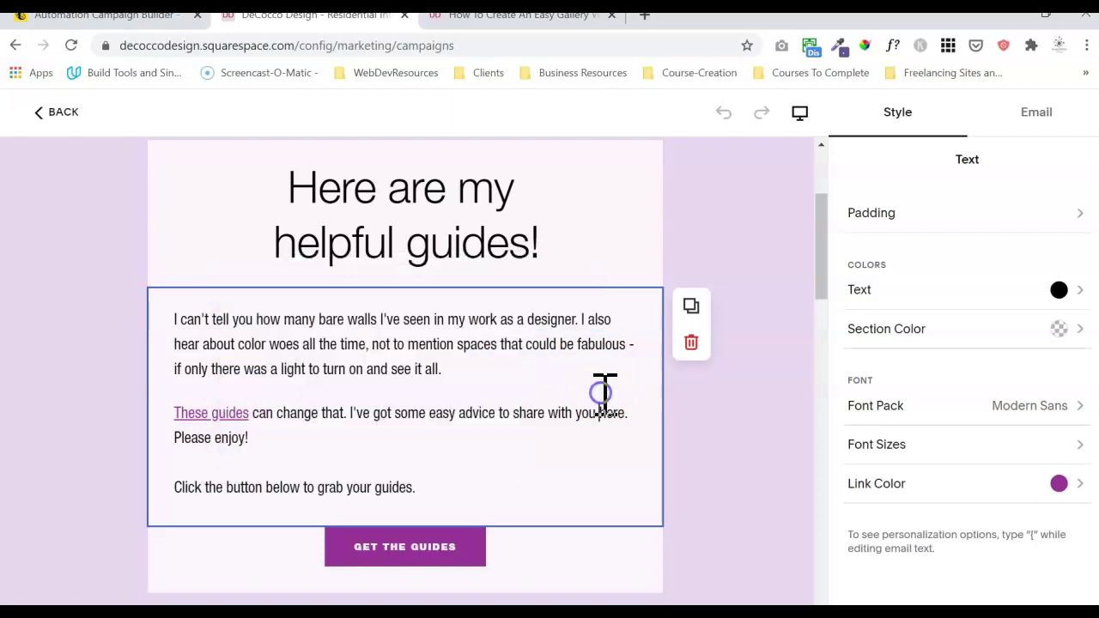
left_click(961, 453)
left_click_drag(985, 439, 841, 437)
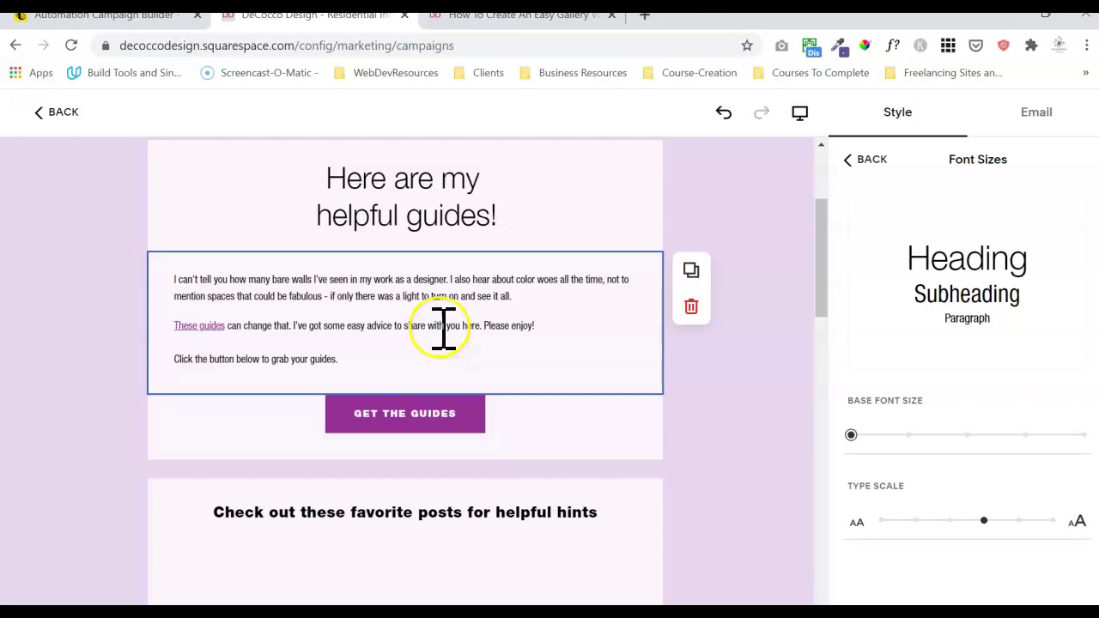
- Unbold the hints line and change its style from H3 to Large Heading, then deselect
triple_click(330, 512)
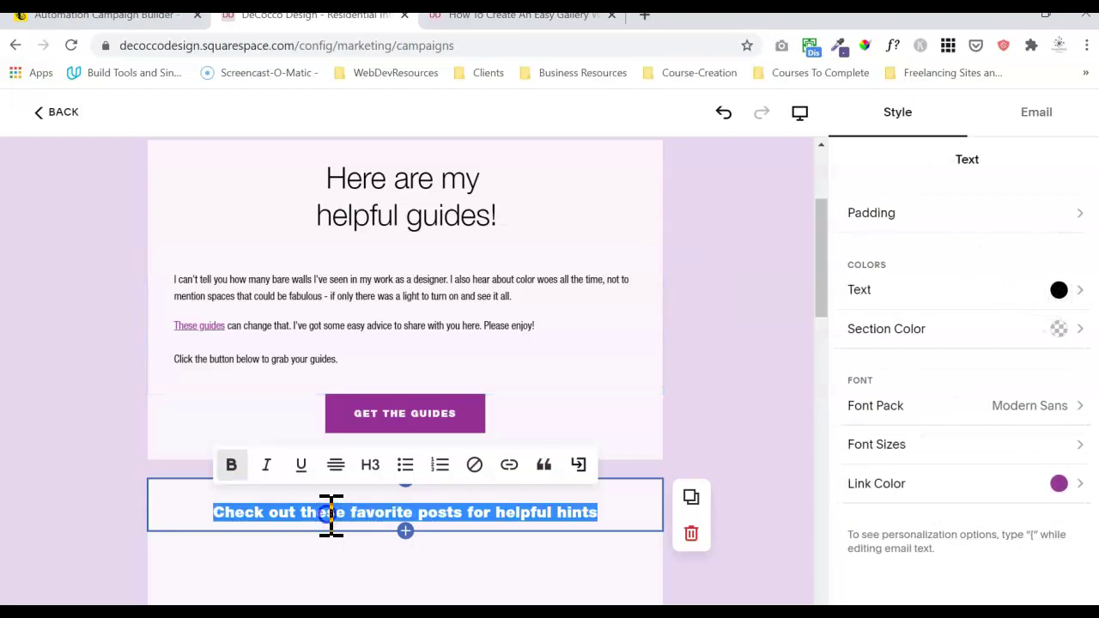
left_click(230, 466)
key("Escape")
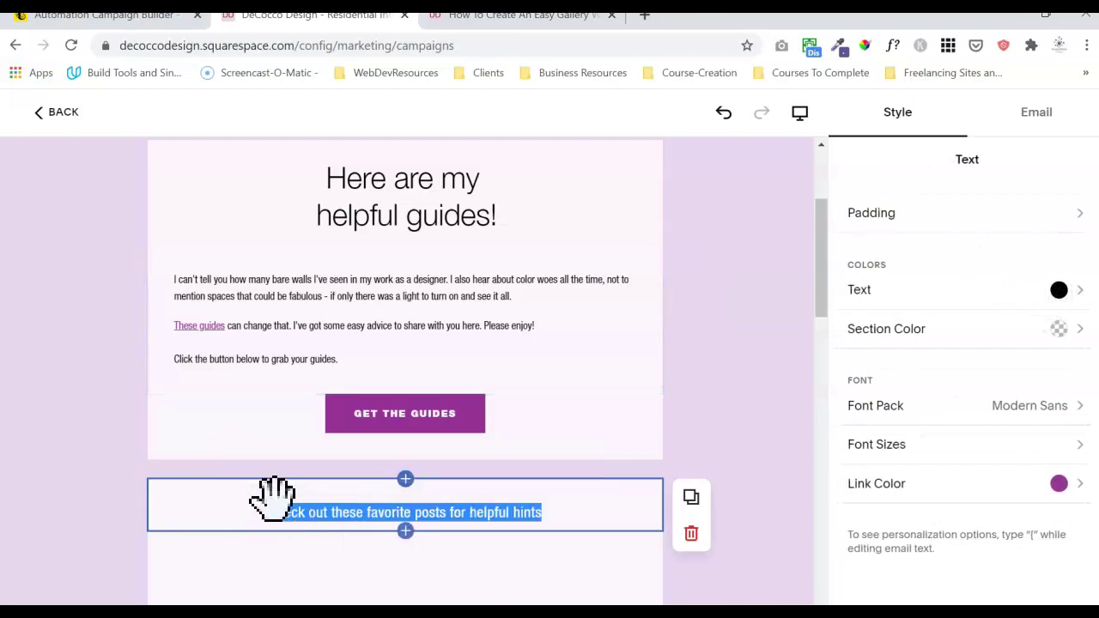
double_click(334, 513)
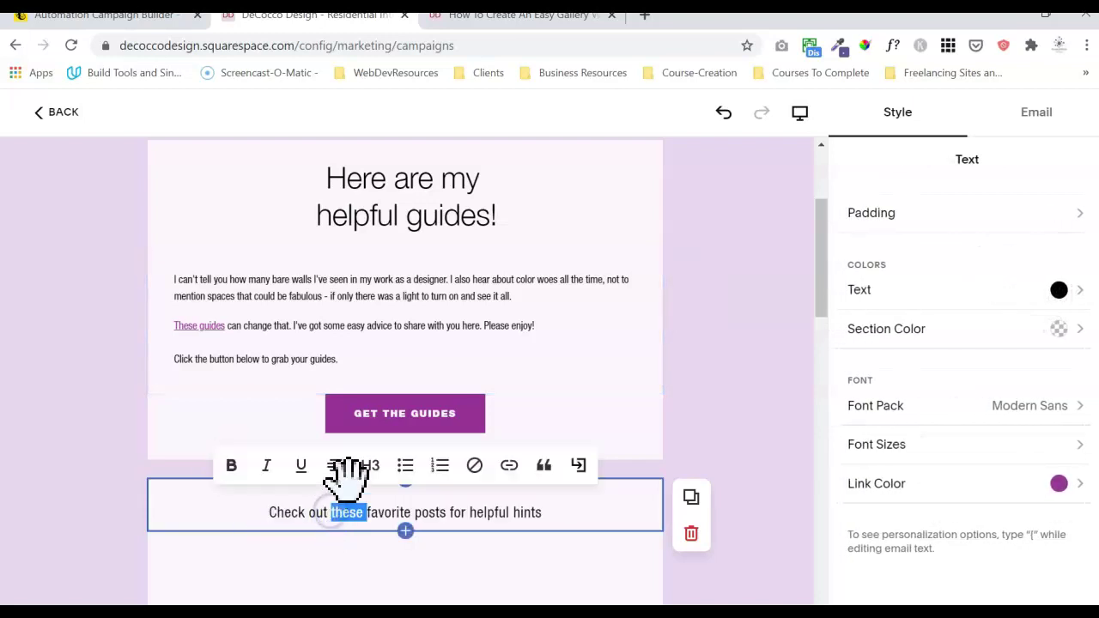
triple_click(298, 515)
left_click(369, 466)
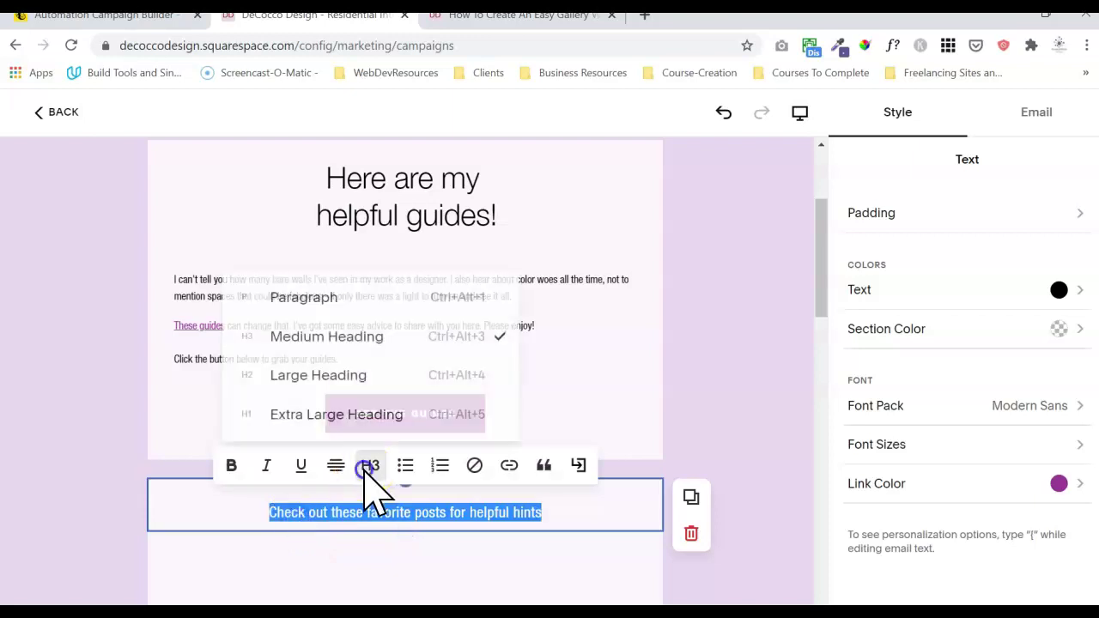
left_click(334, 378)
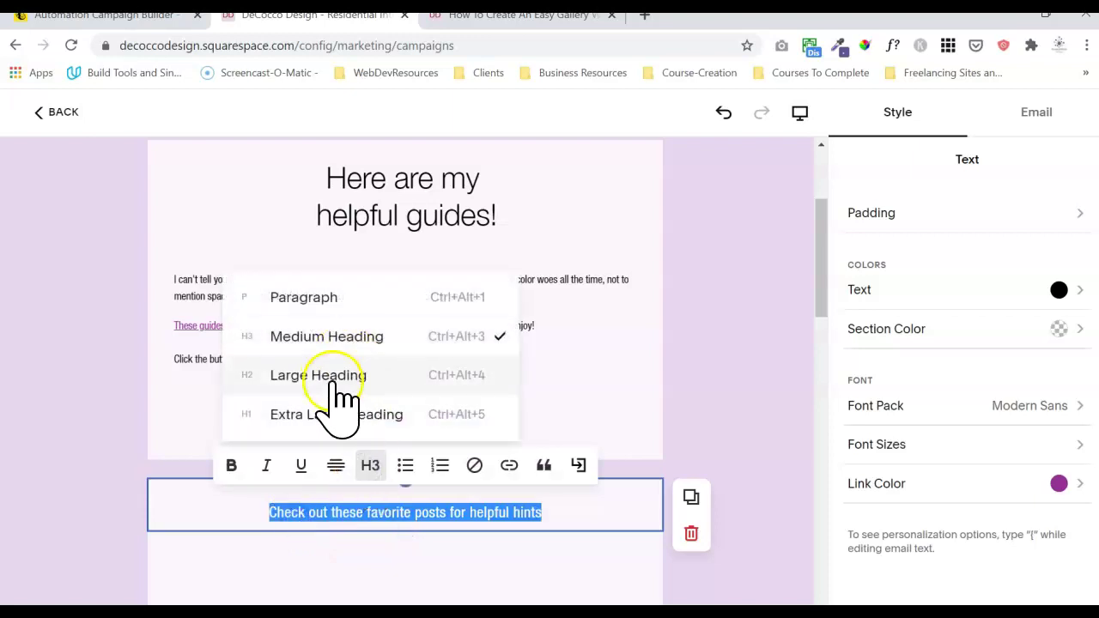
left_click(327, 506)
left_click(769, 411)
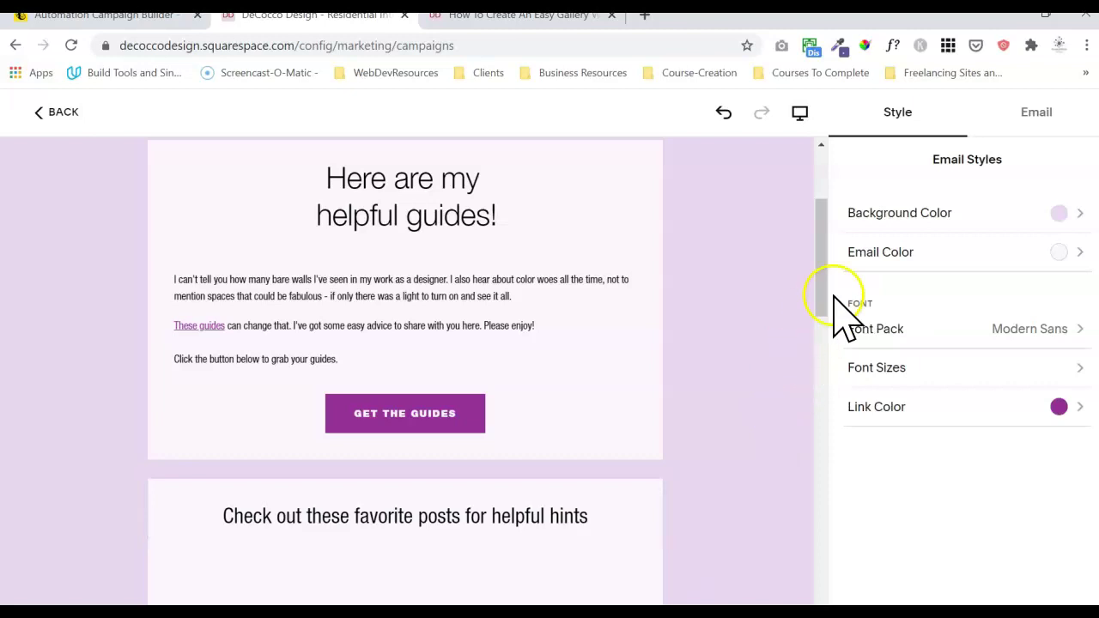
left_click_drag(822, 294, 823, 345)
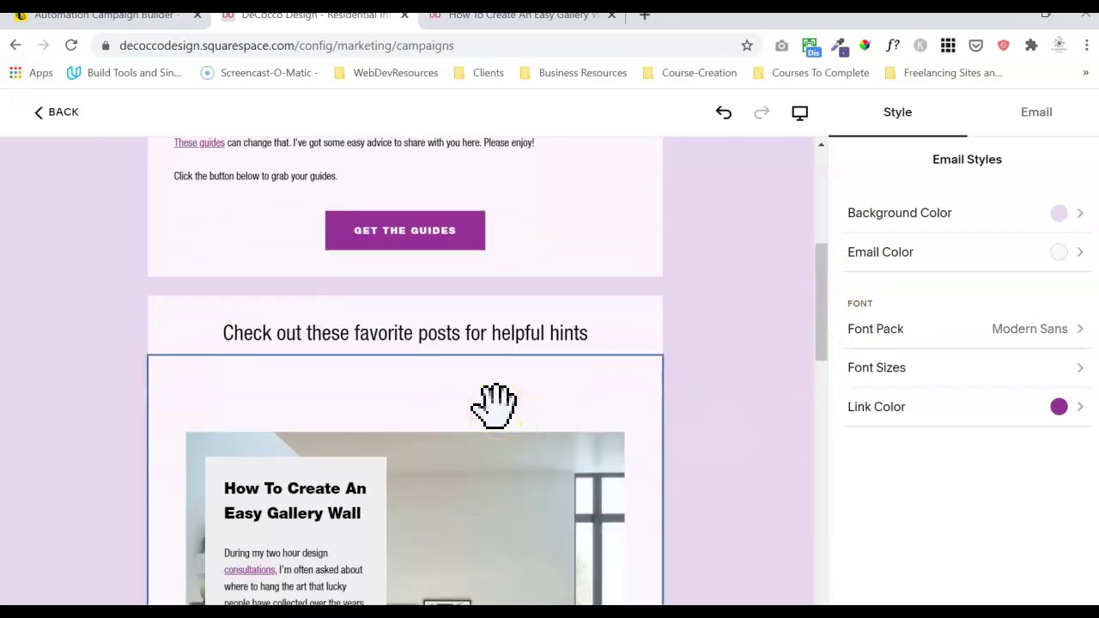
- Set the blog posts block's padding between sections to a custom 0 px
left_click(494, 403)
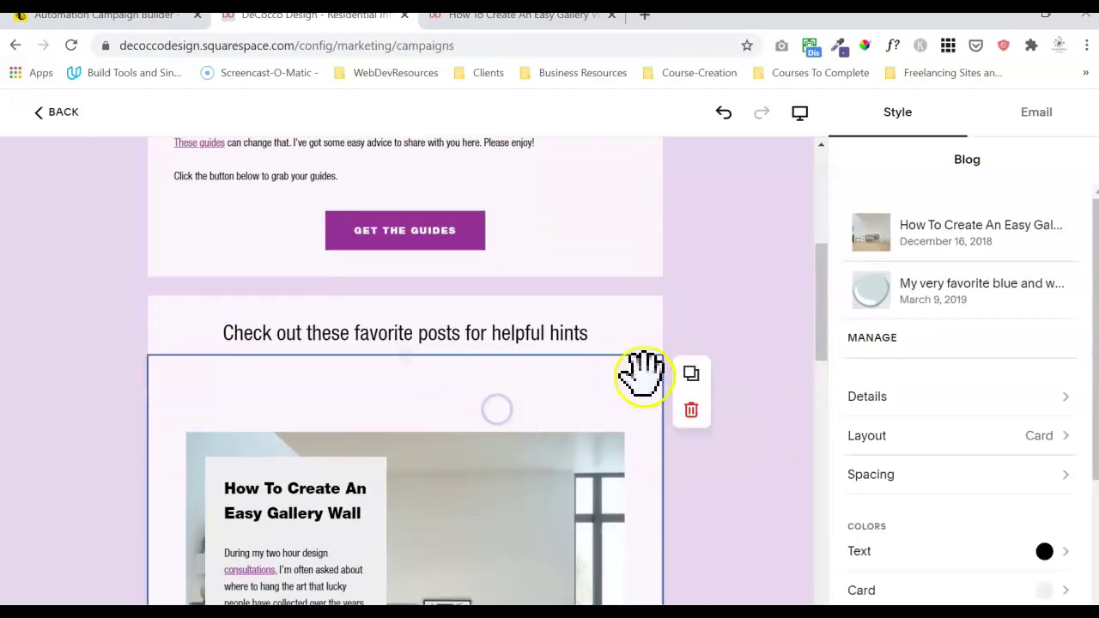
left_click(938, 477)
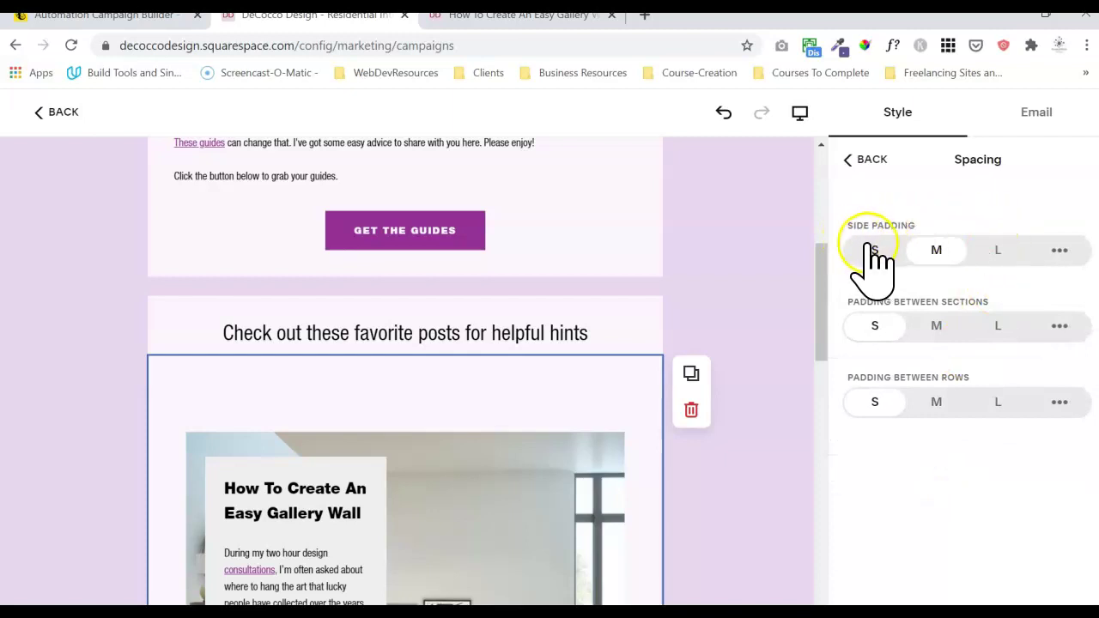
left_click(1062, 326)
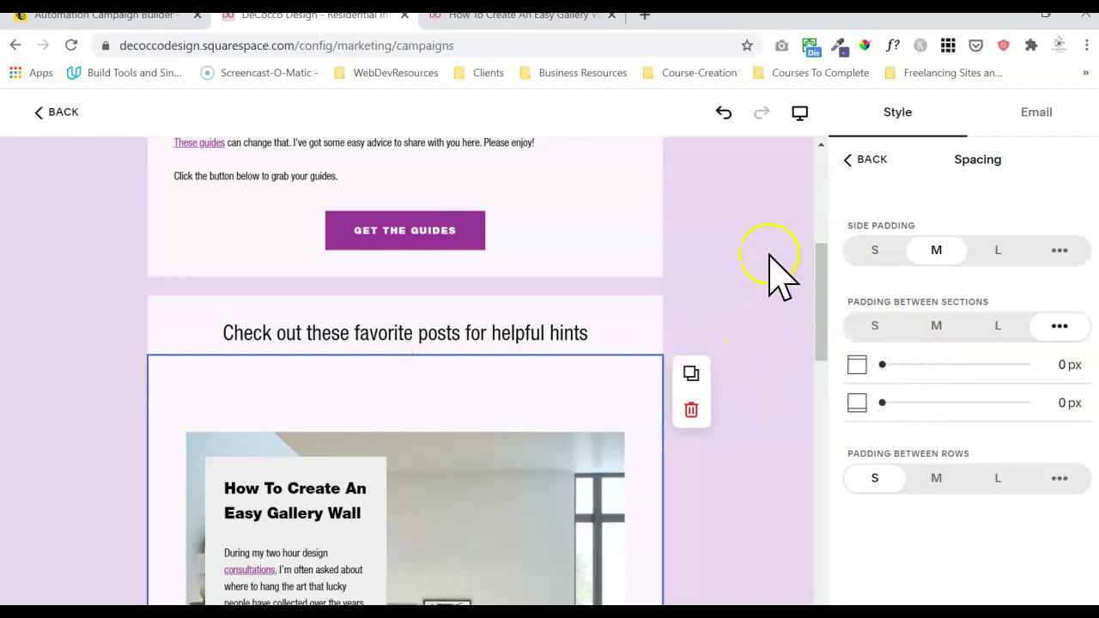
left_click(625, 314)
left_click(756, 277)
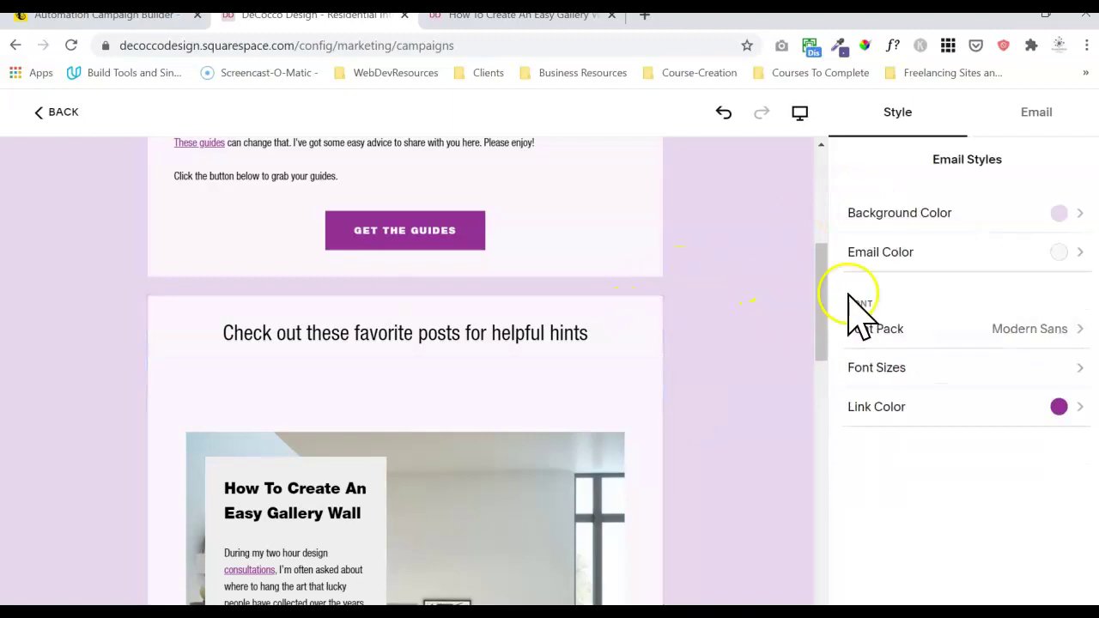
left_click_drag(828, 302, 827, 237)
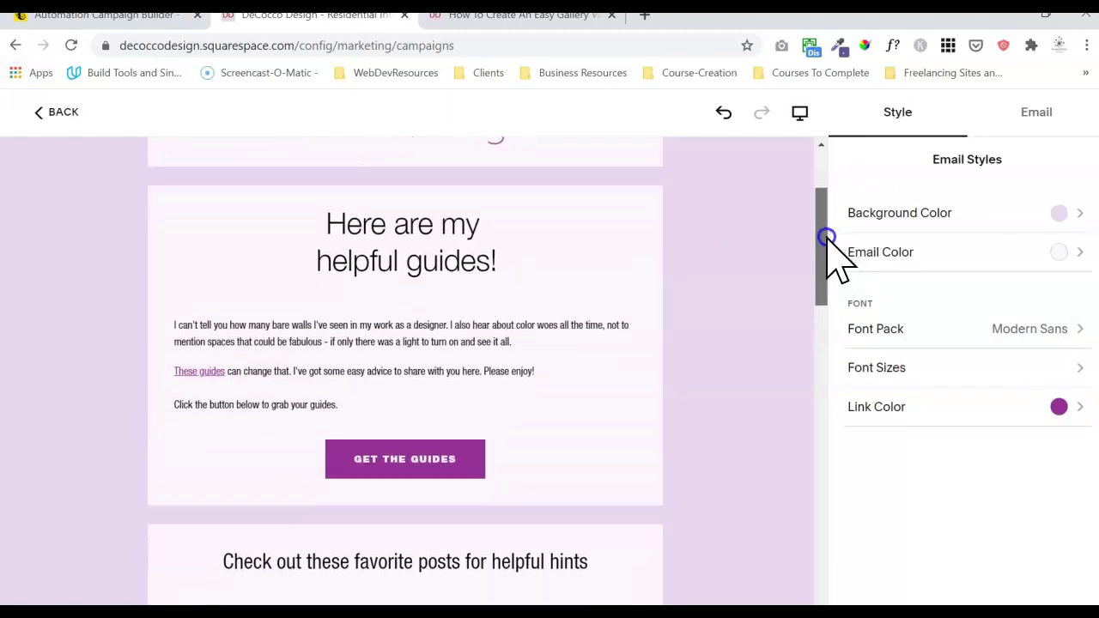
- Select the guides body paragraph and try different base font size and type scale settings
left_click(297, 347)
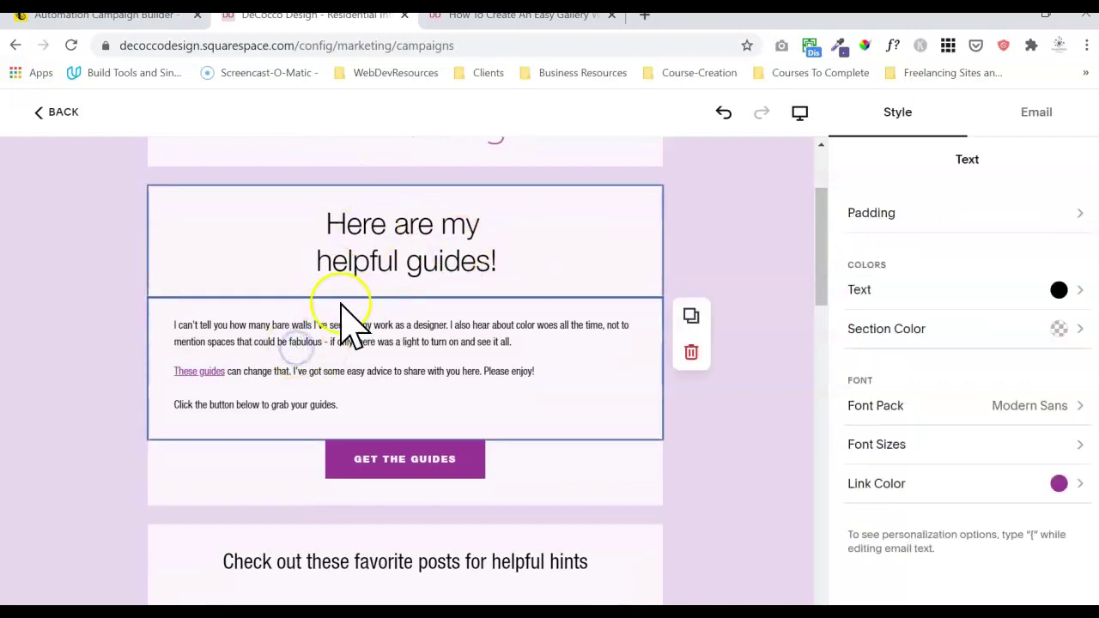
left_click(967, 406)
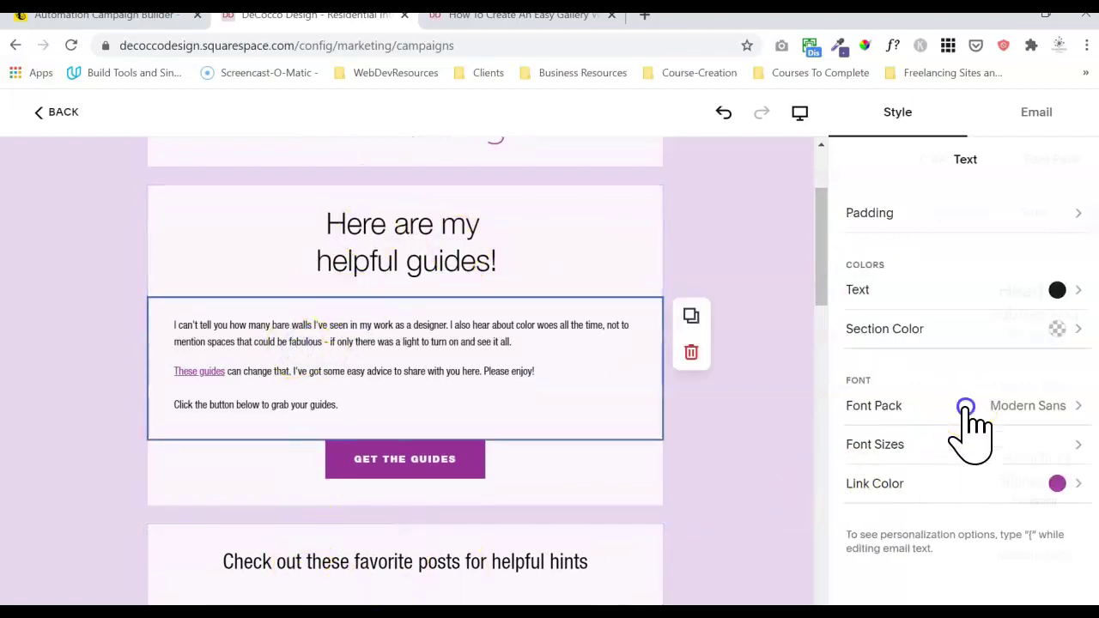
left_click(862, 162)
left_click(966, 455)
left_click_drag(888, 435, 833, 438)
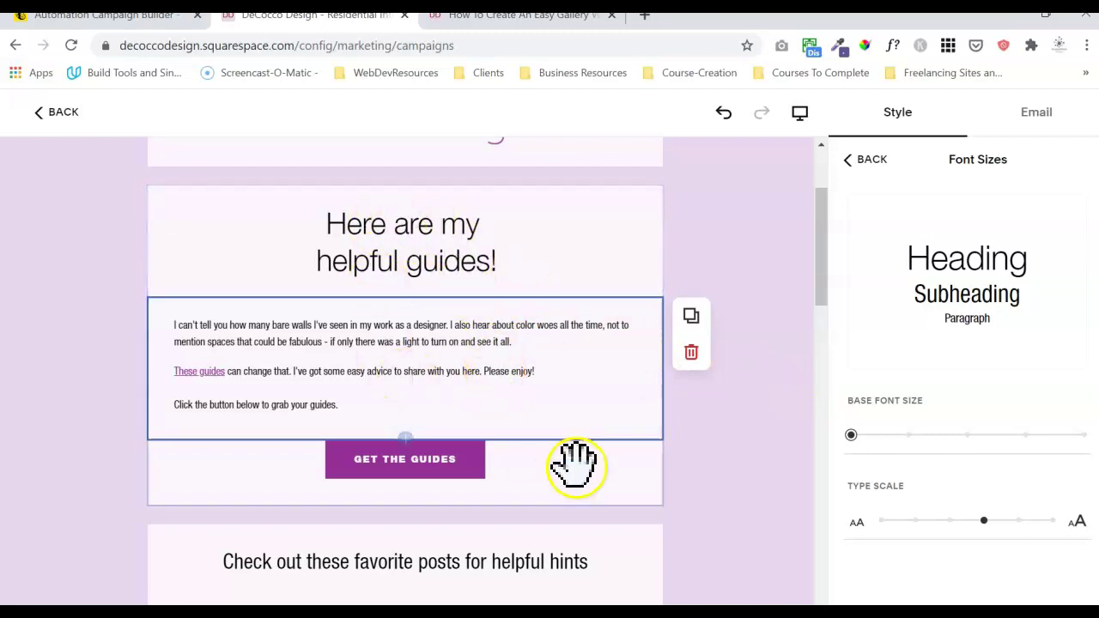
left_click_drag(983, 522, 855, 521)
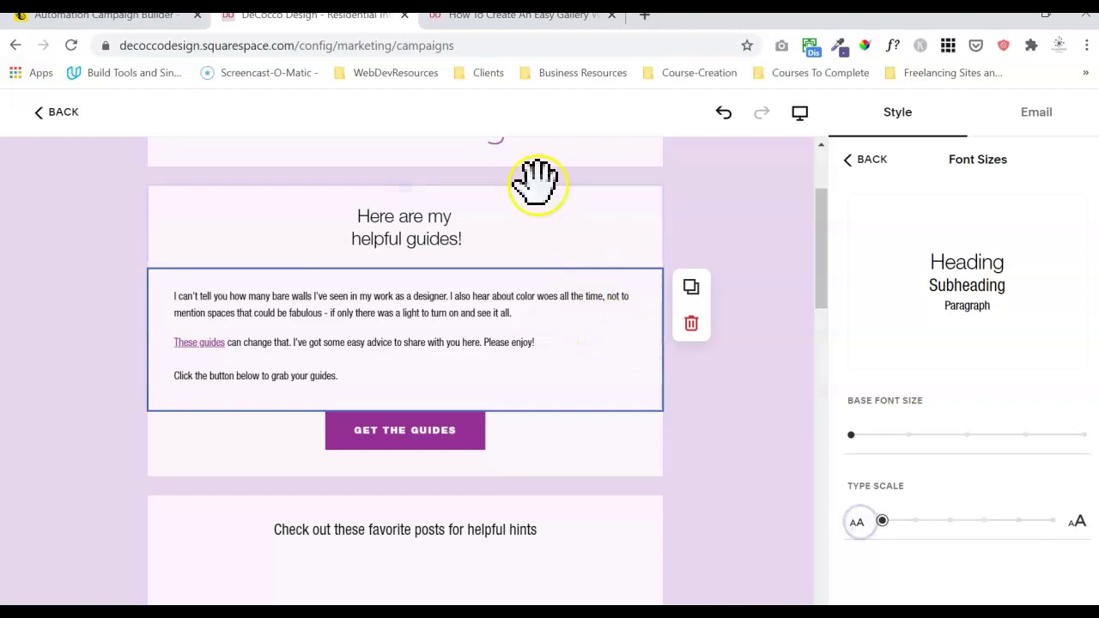
left_click_drag(882, 521, 919, 524)
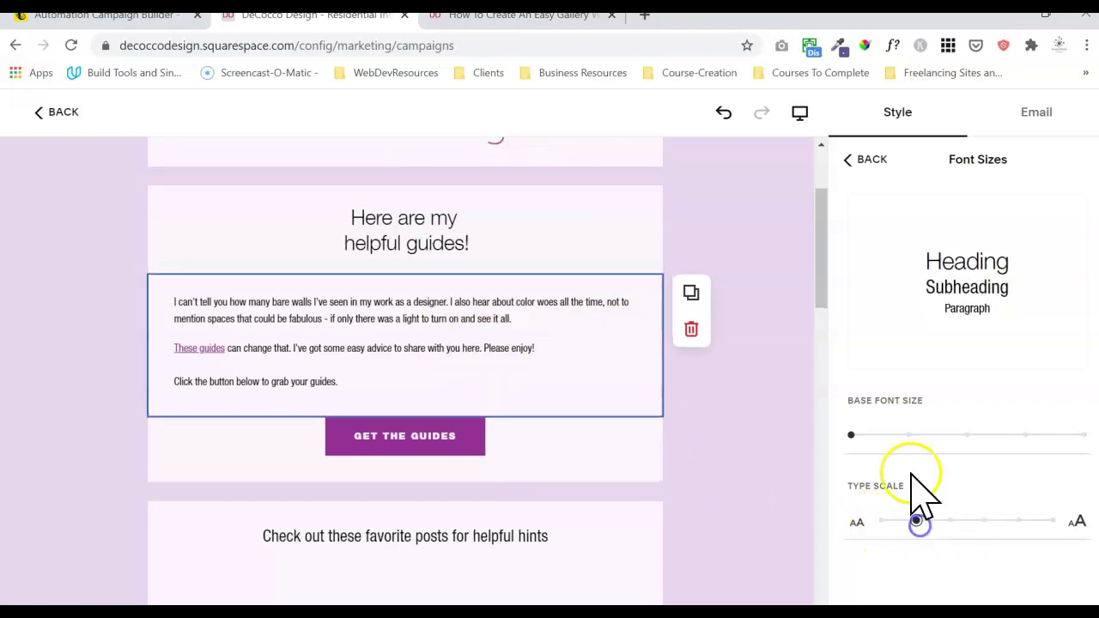
- Settle on a middle base font size and a larger heading type scale
left_click_drag(904, 441, 968, 443)
left_click_drag(1035, 446, 971, 446)
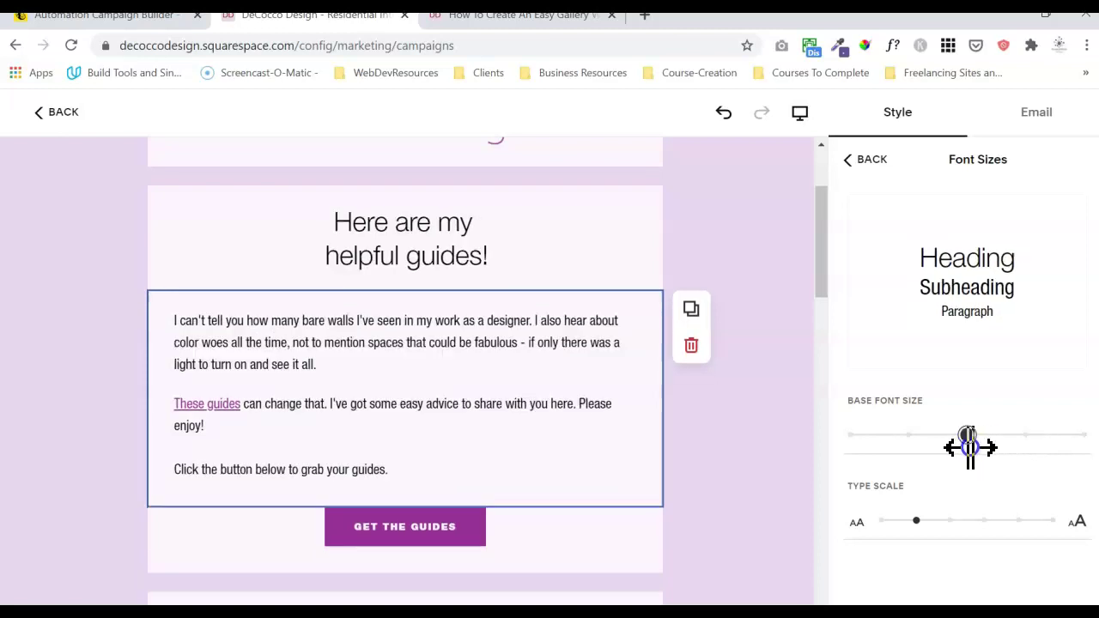
left_click(917, 521)
left_click_drag(948, 523, 994, 522)
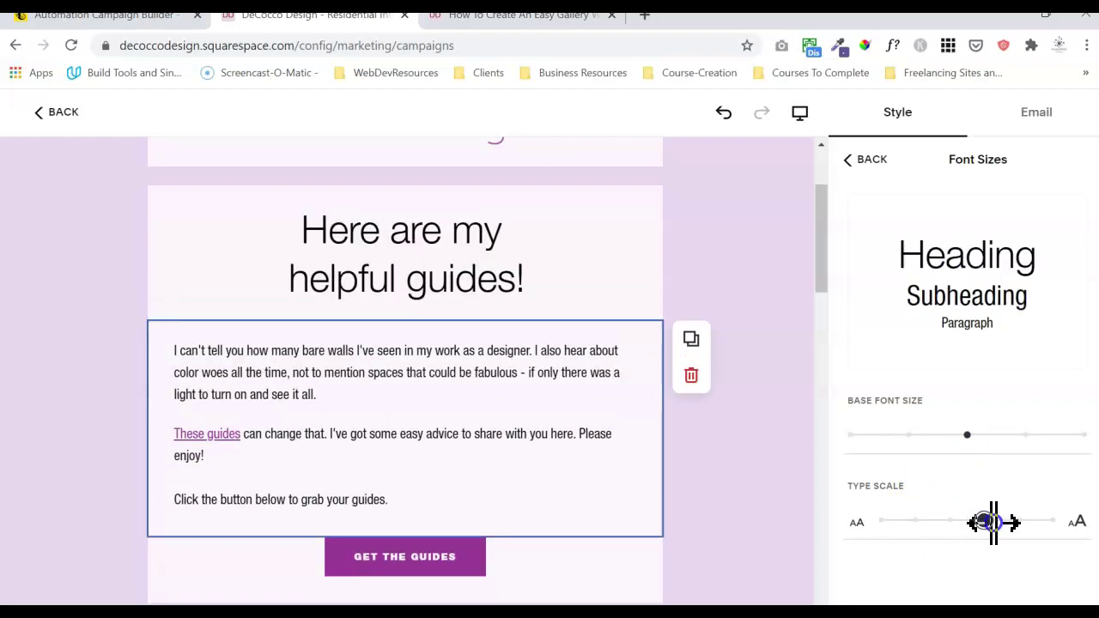
left_click(771, 541)
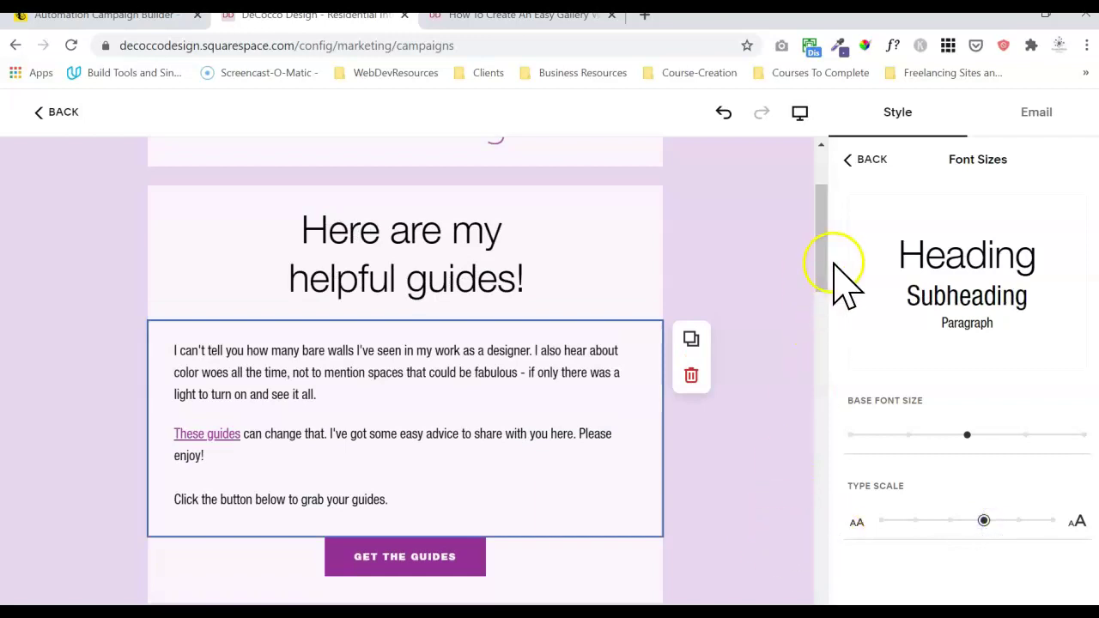
left_click_drag(822, 267, 822, 338)
left_click(489, 348)
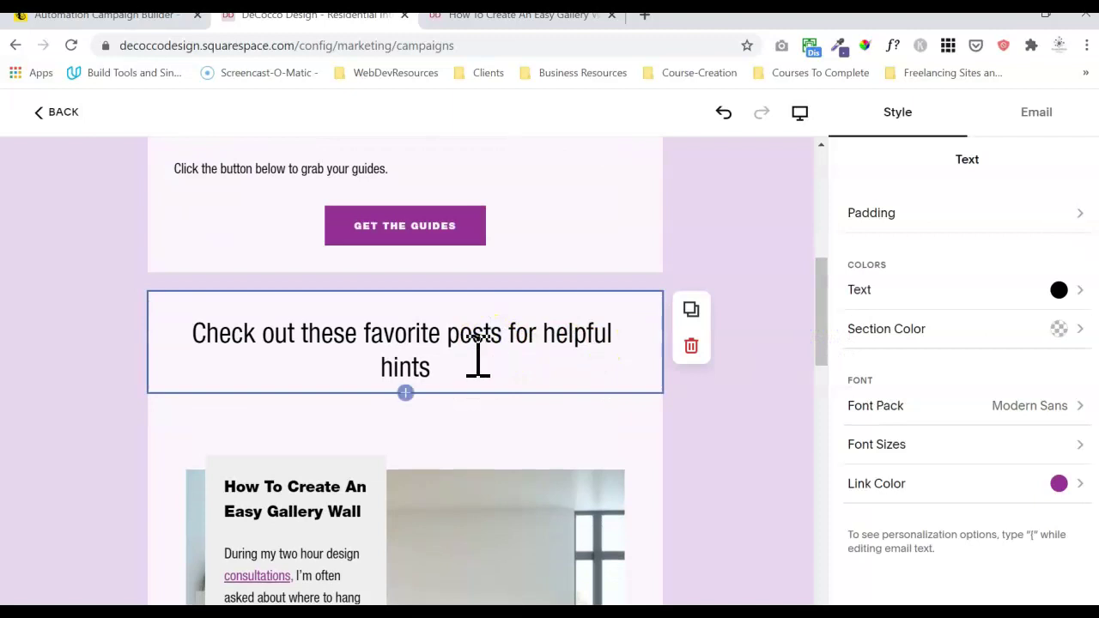
- Break the favorite posts heading so 'for helpful hints' starts a second line
triple_click(477, 354)
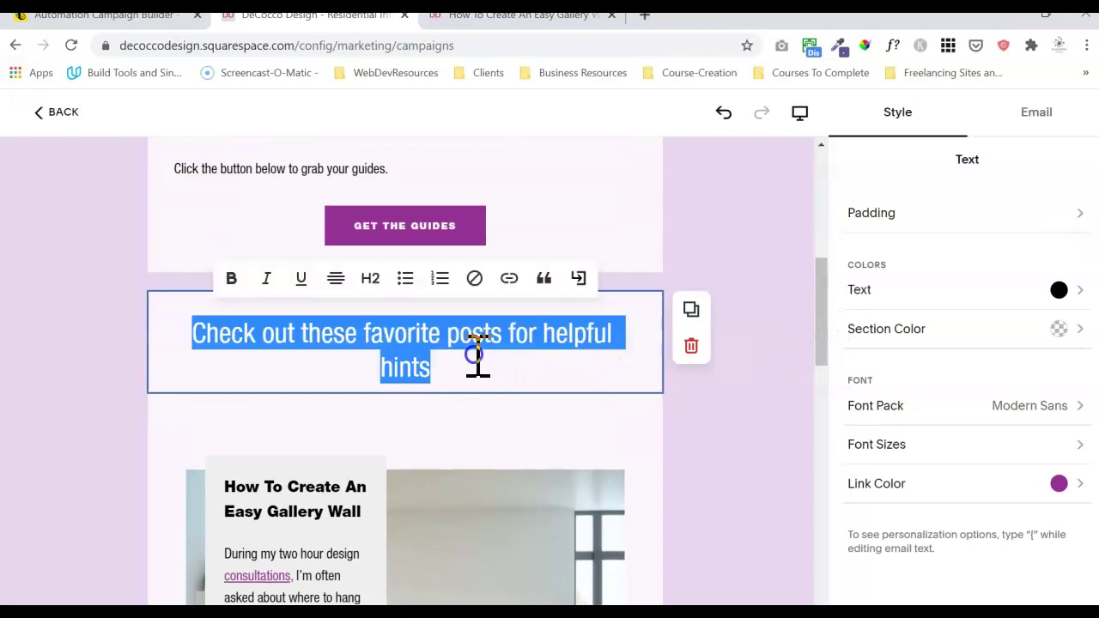
left_click(402, 363)
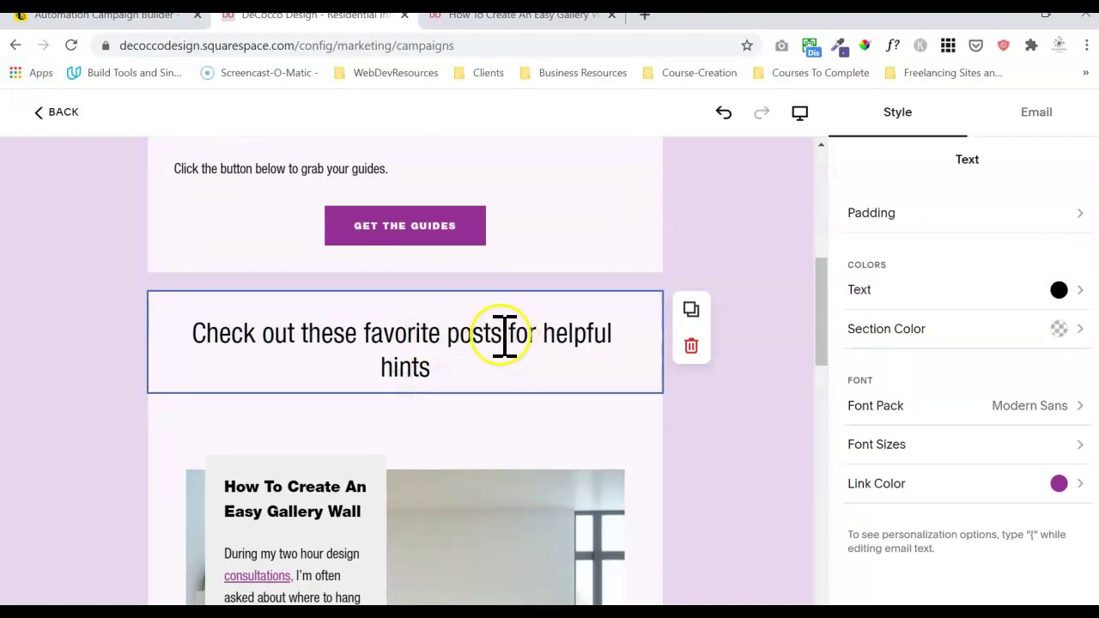
key("BackSpace")
key("Return")
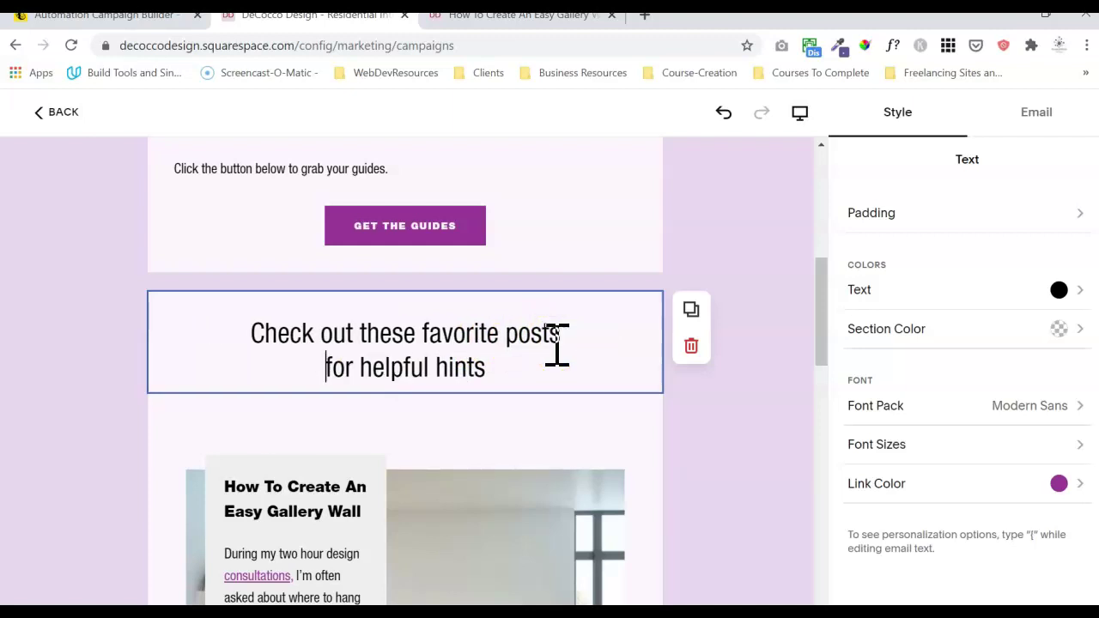
left_click(712, 483)
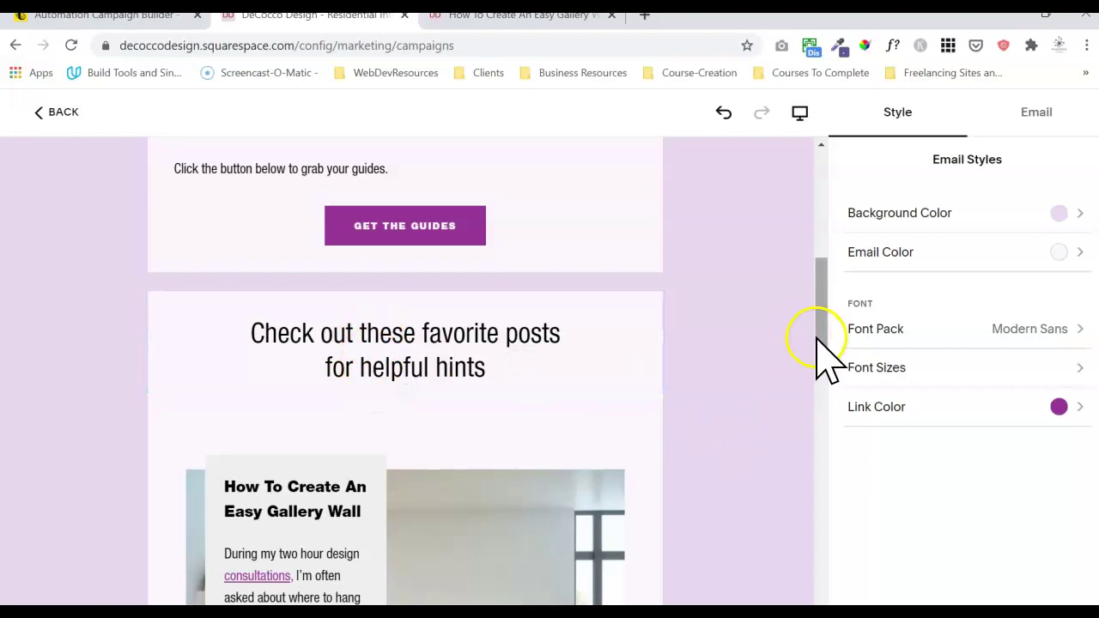
left_click_drag(823, 345, 814, 271)
left_click(520, 322)
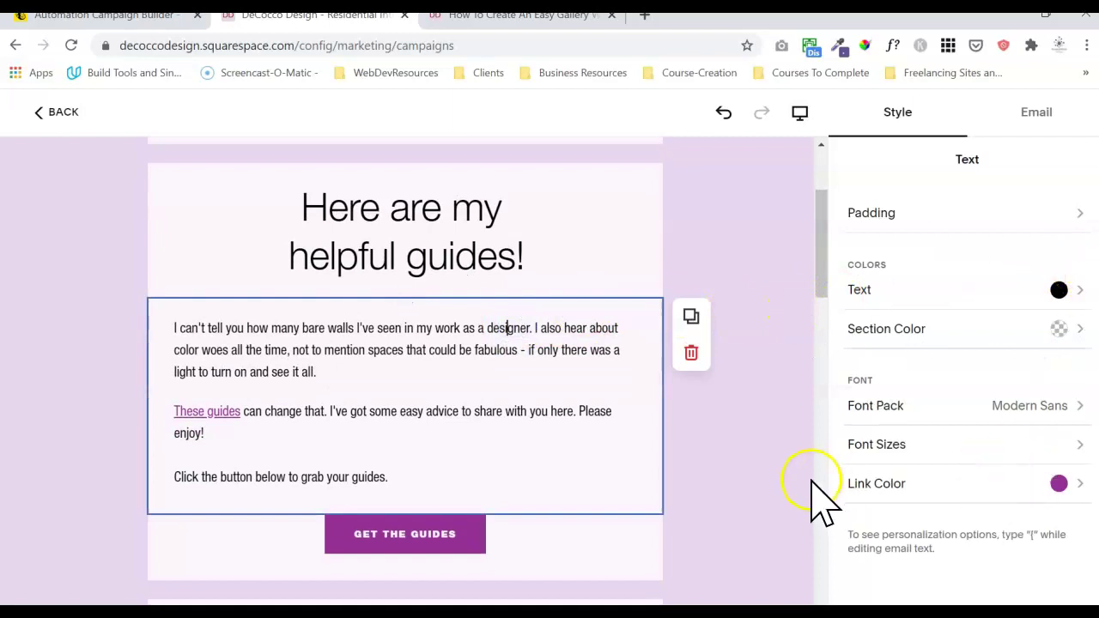
left_click(906, 487)
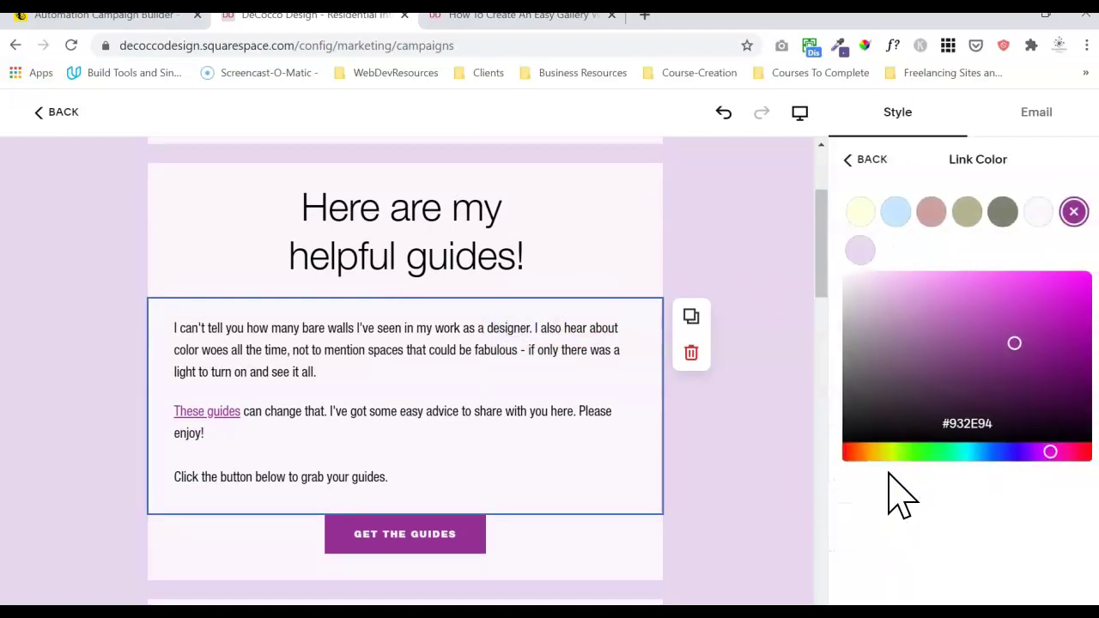
left_click(864, 162)
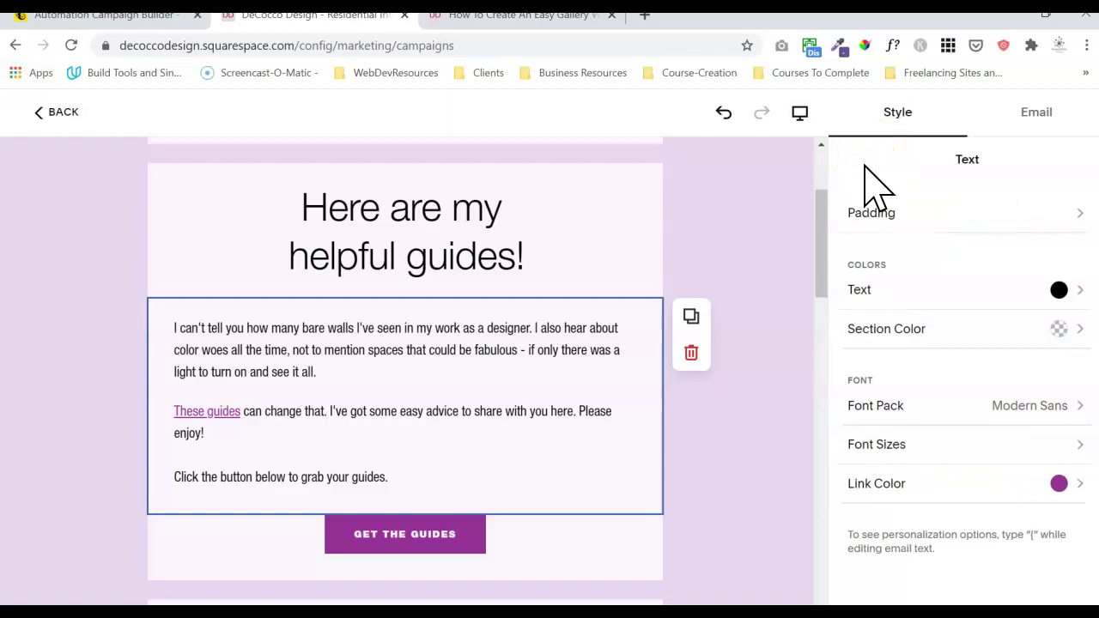
left_click(816, 229)
mouse_move(820, 230)
left_mouse_down()
mouse_move(817, 260)
mouse_move(817, 228)
left_mouse_up()
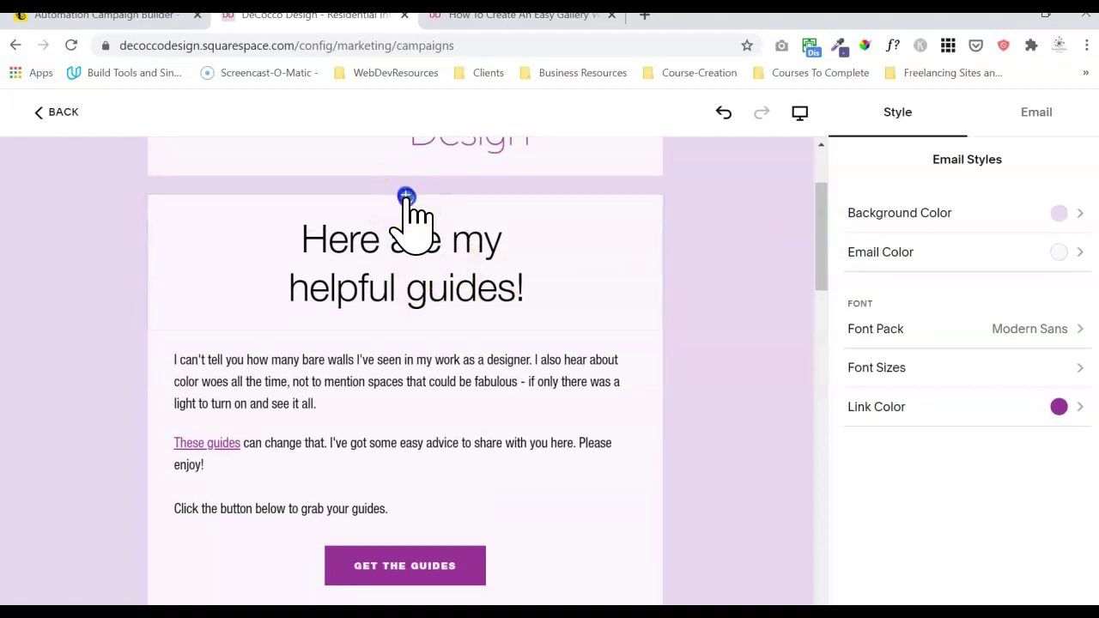
left_click(407, 198)
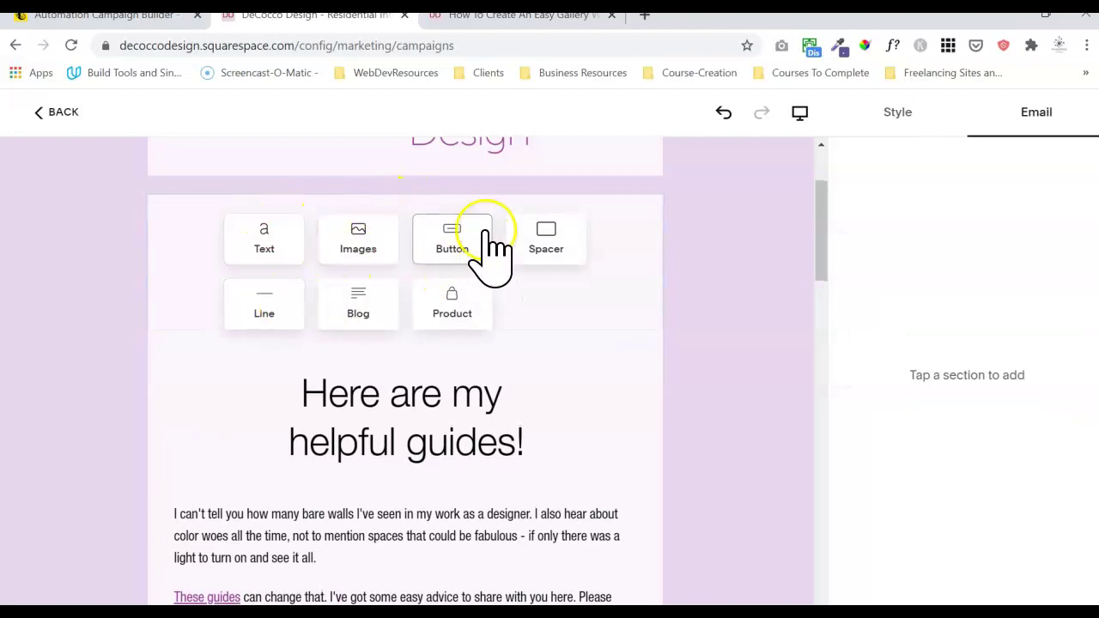
left_click(696, 223)
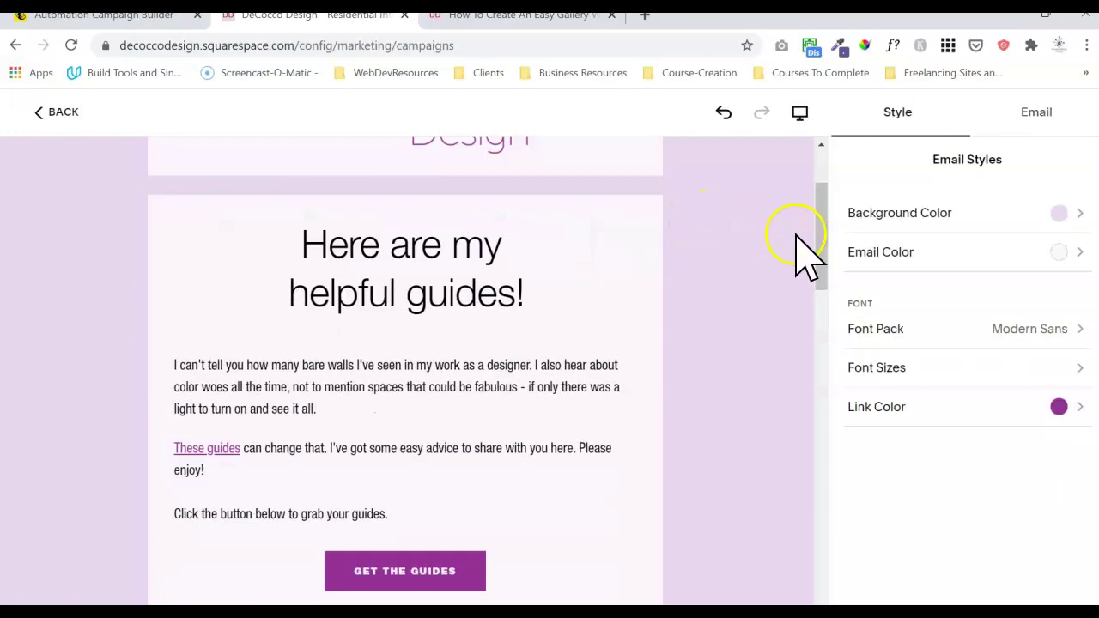
left_click_drag(822, 263, 816, 296)
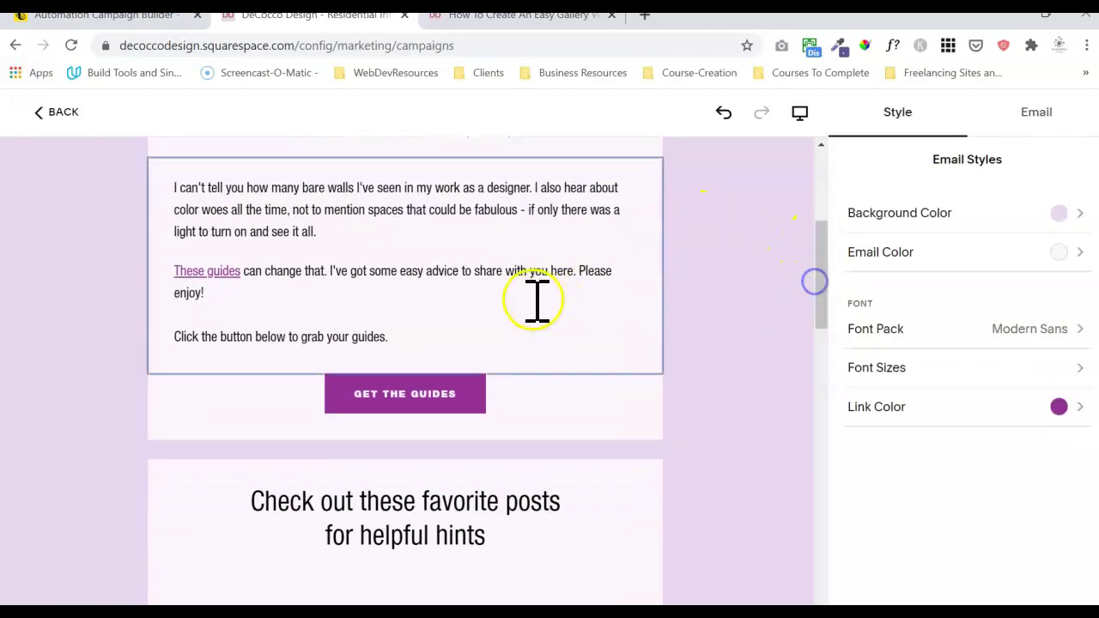
left_click(416, 421)
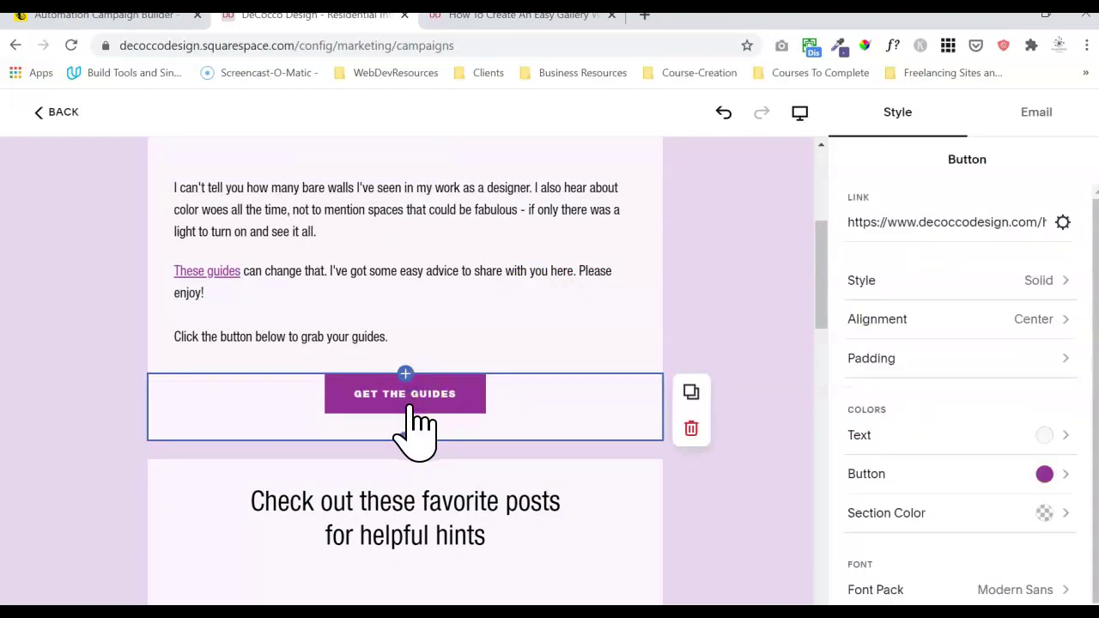
- Link the GET THE GUIDES button to the Helpful Guides Download Page, found by searching '/help'
left_click(435, 397)
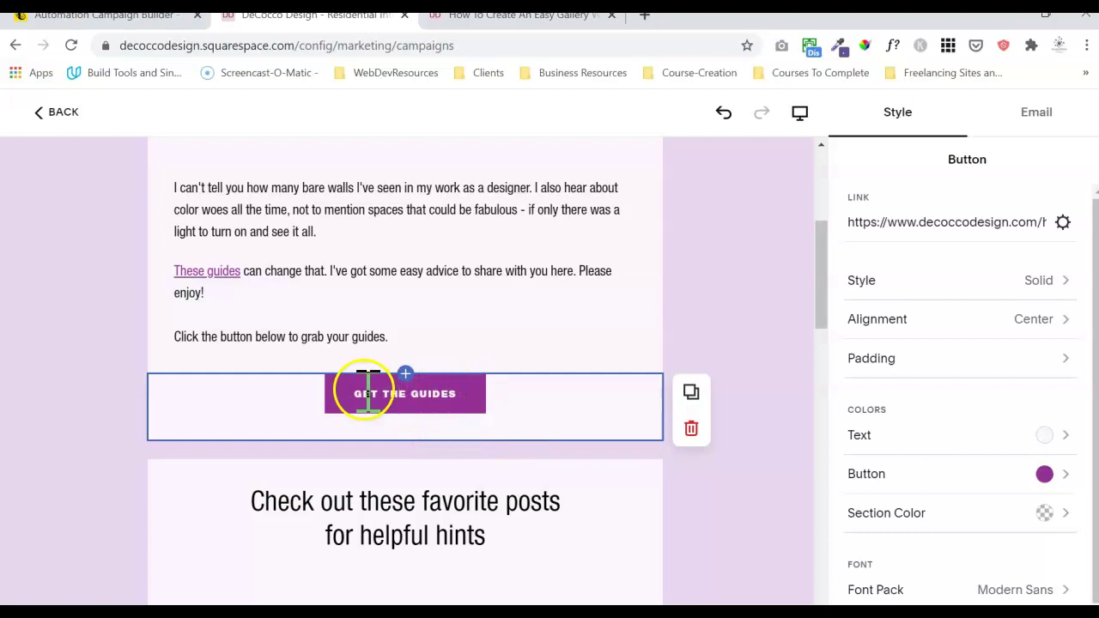
double_click(424, 393)
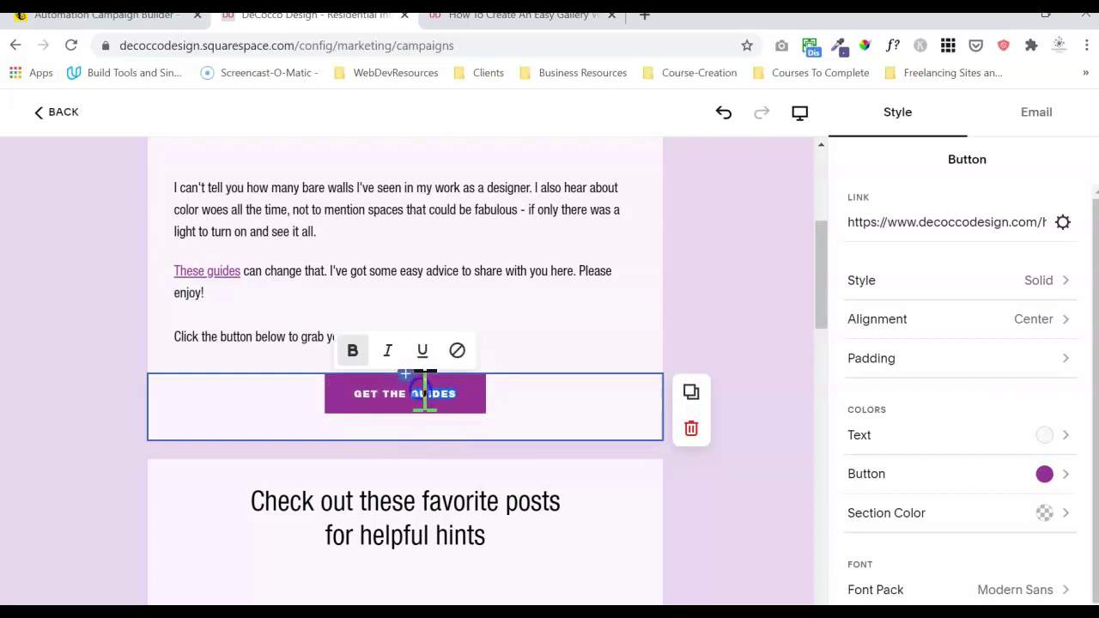
left_click(429, 395)
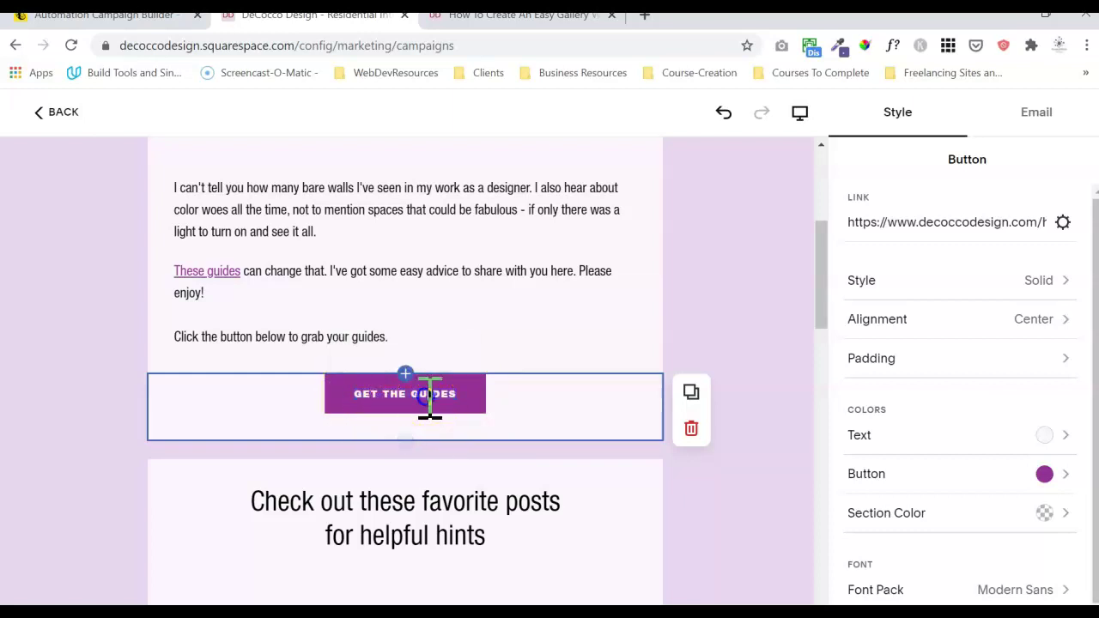
left_click(1063, 222)
left_click(771, 273)
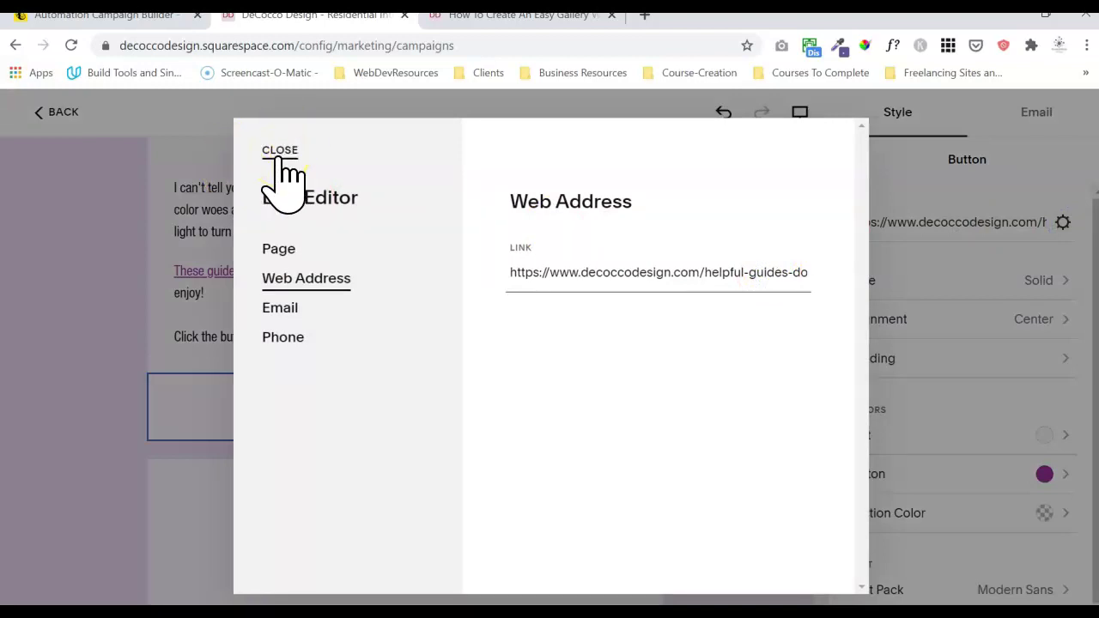
left_click(280, 253)
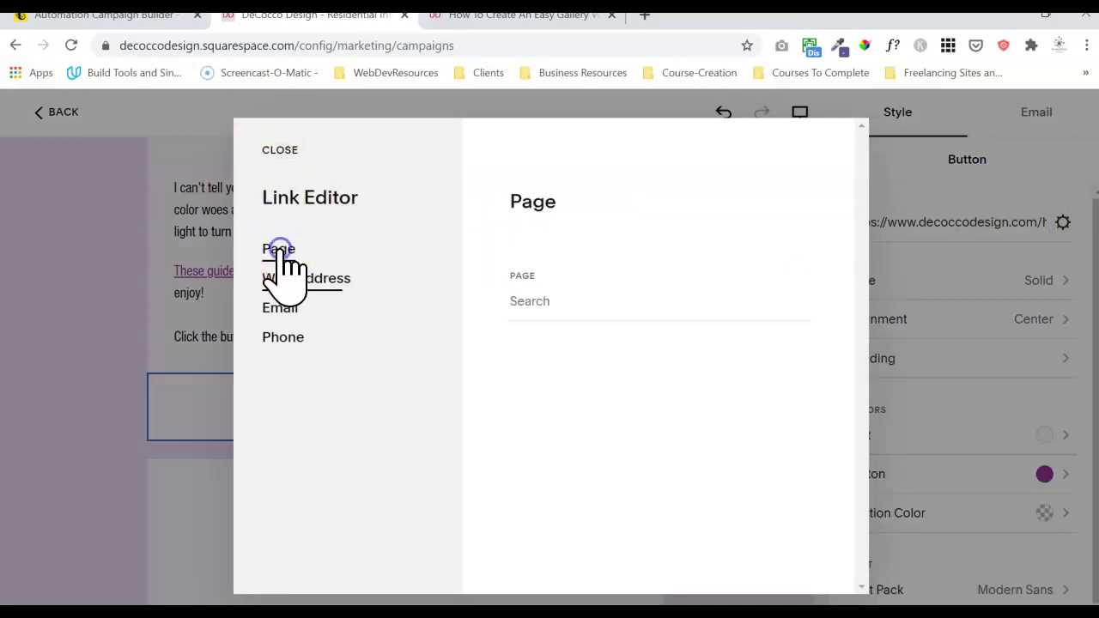
left_click(605, 301)
type("/help")
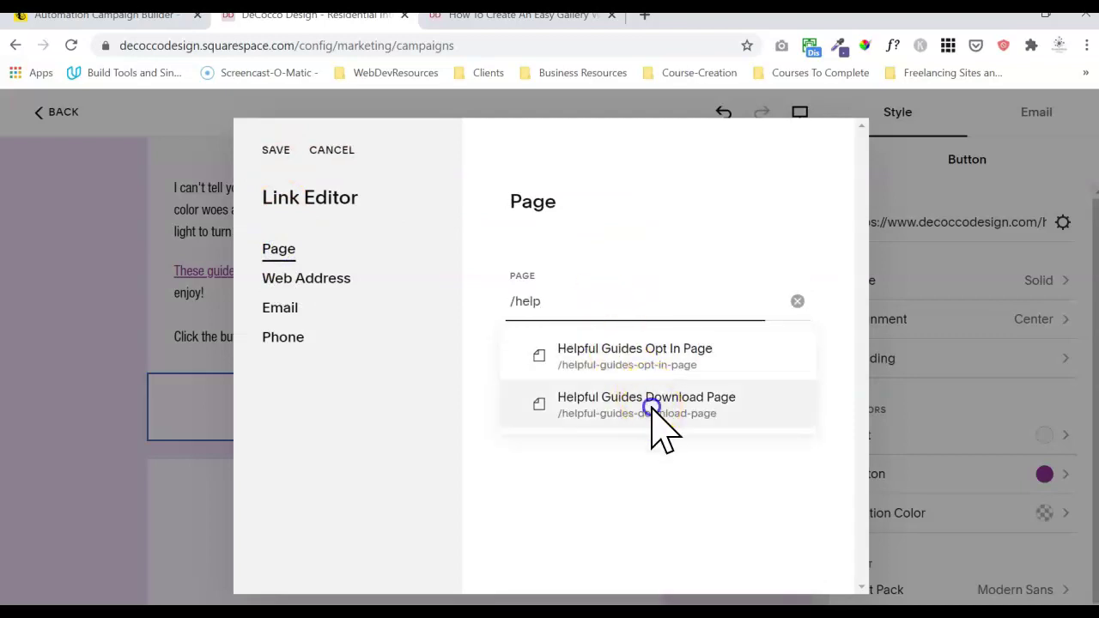
left_click(653, 404)
left_click(276, 149)
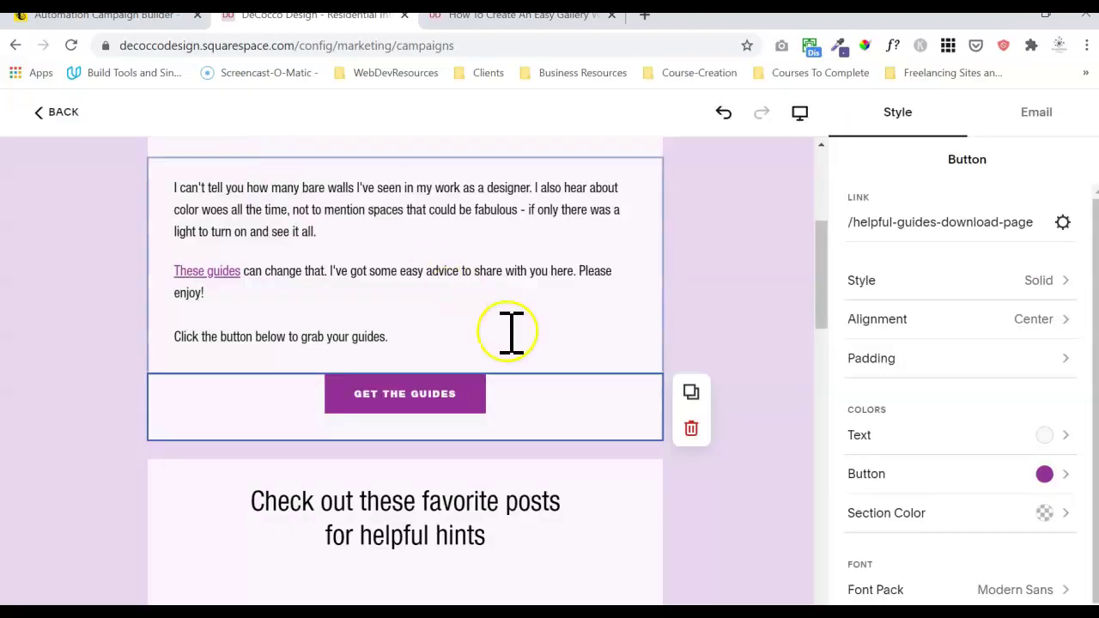
left_click(760, 408)
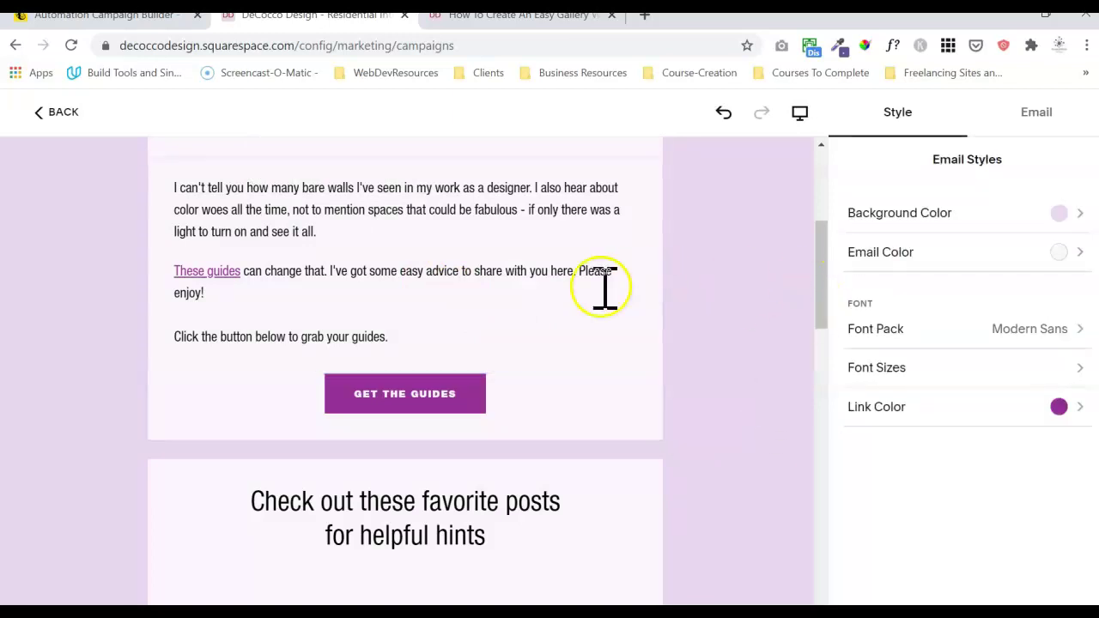
left_click(384, 408)
left_click(890, 358)
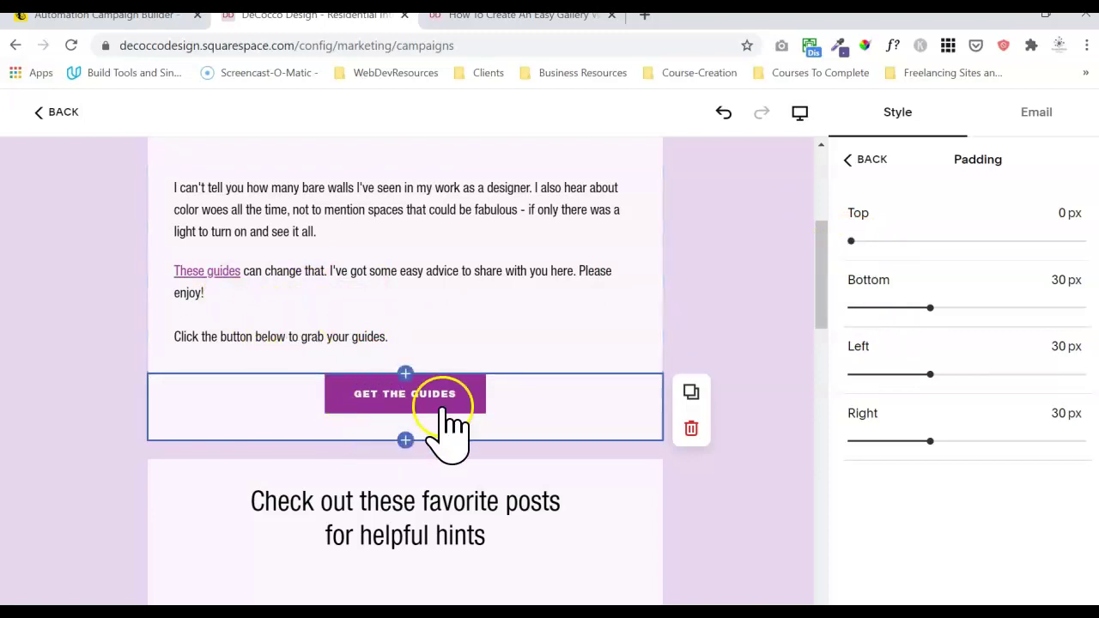
left_click(783, 320)
left_click_drag(826, 279, 822, 319)
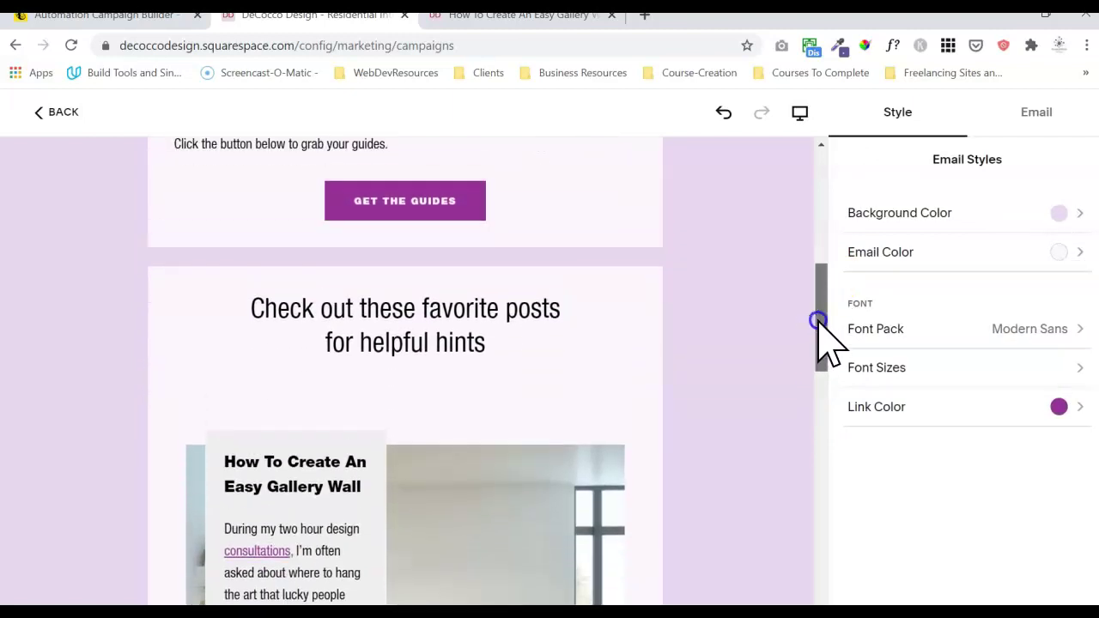
left_click(482, 259)
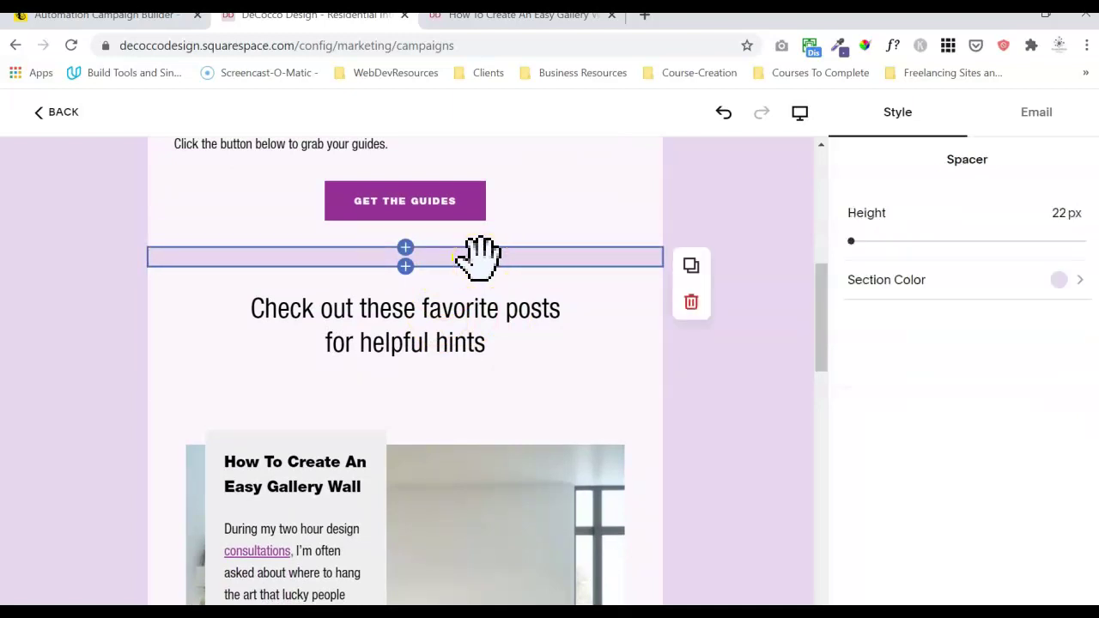
left_click(484, 258)
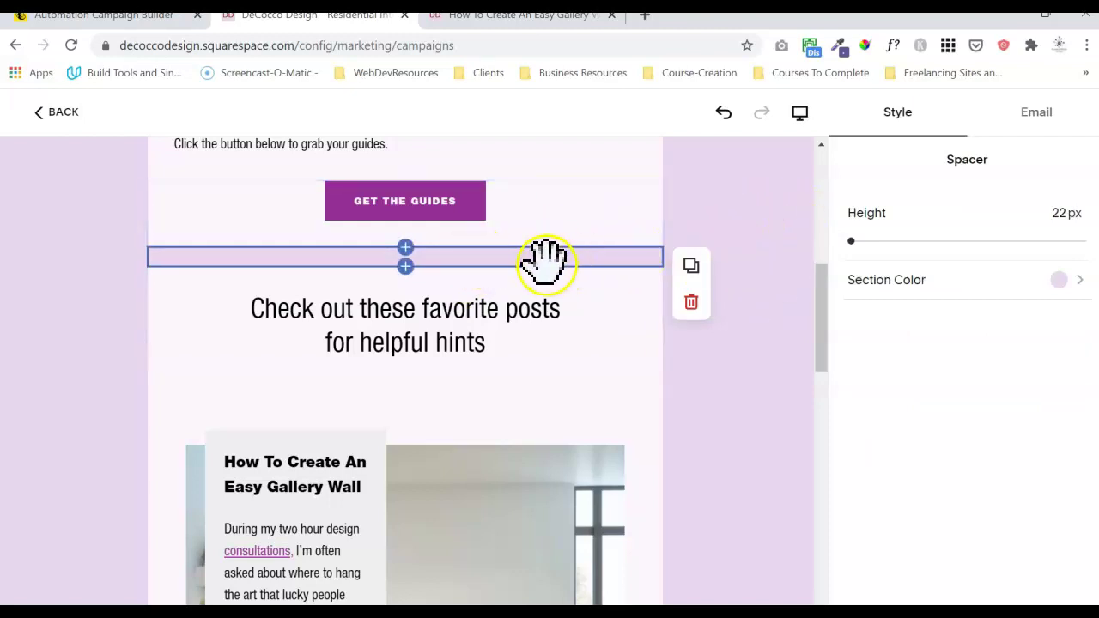
- Reselect the 'favorite posts for helpful hints' heading and dismiss the personalization list without inserting a field
left_click_drag(819, 306, 822, 335)
left_click(474, 185)
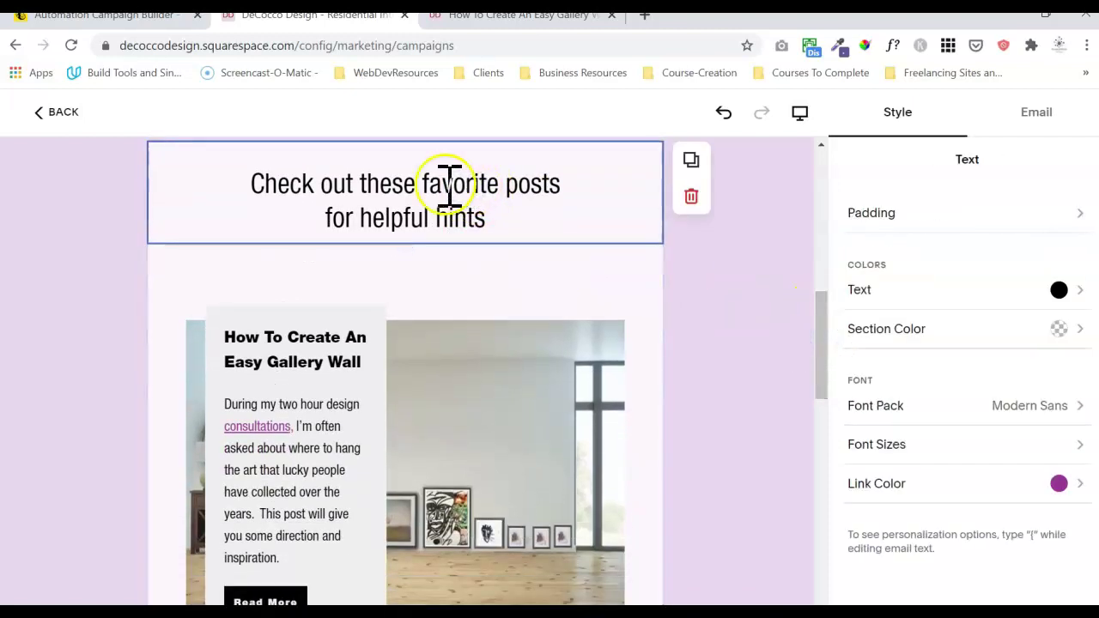
triple_click(448, 184)
left_click_drag(829, 343, 825, 301)
left_click(406, 347)
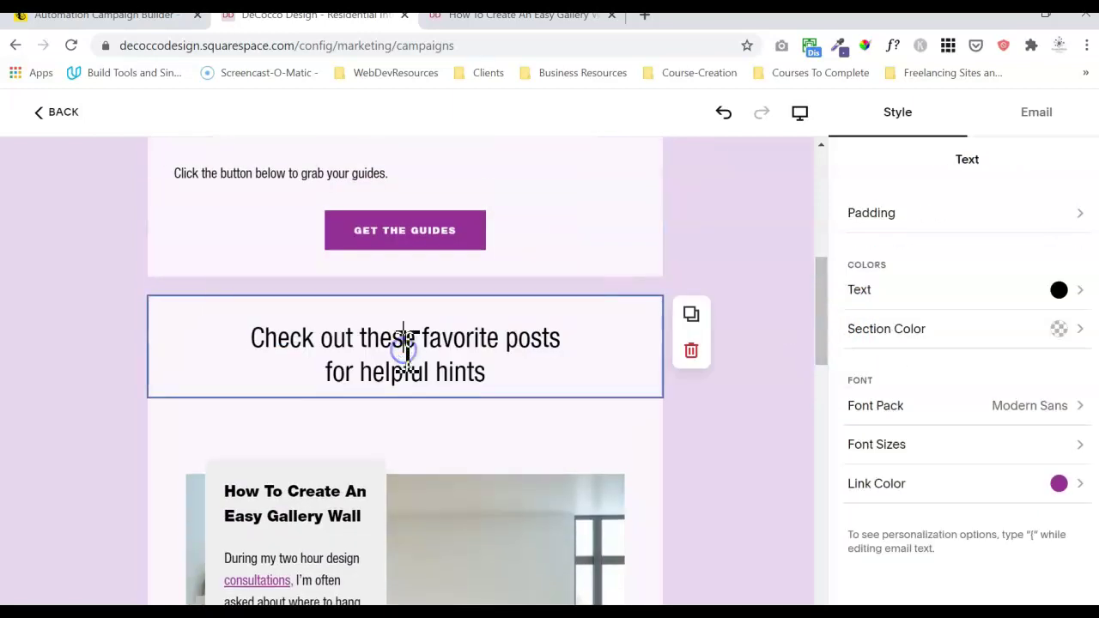
triple_click(406, 348)
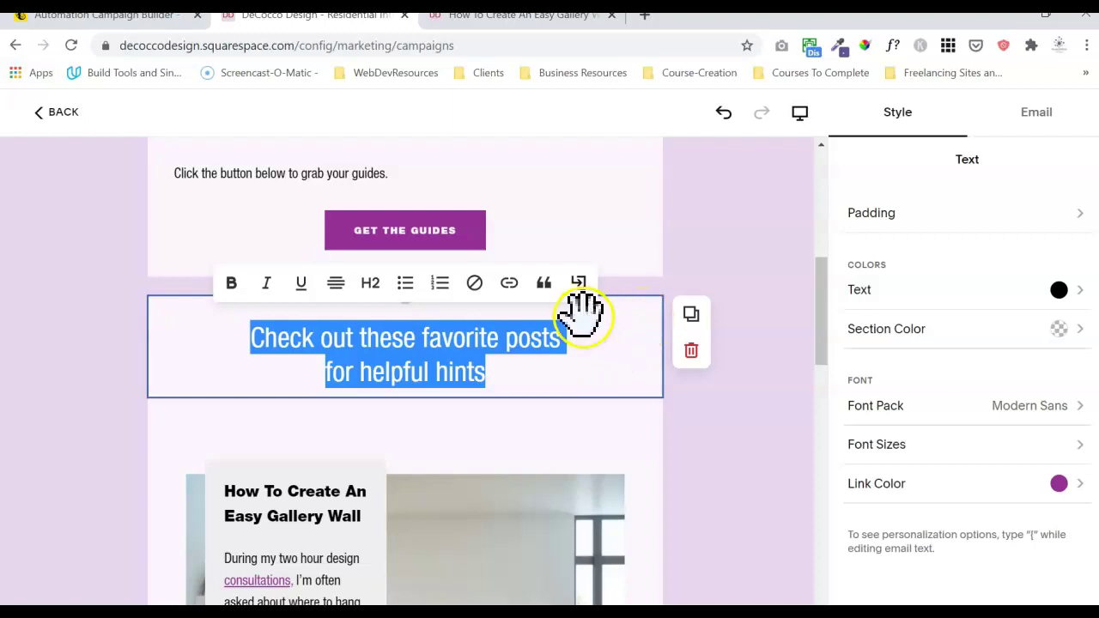
left_click(593, 350)
triple_click(489, 339)
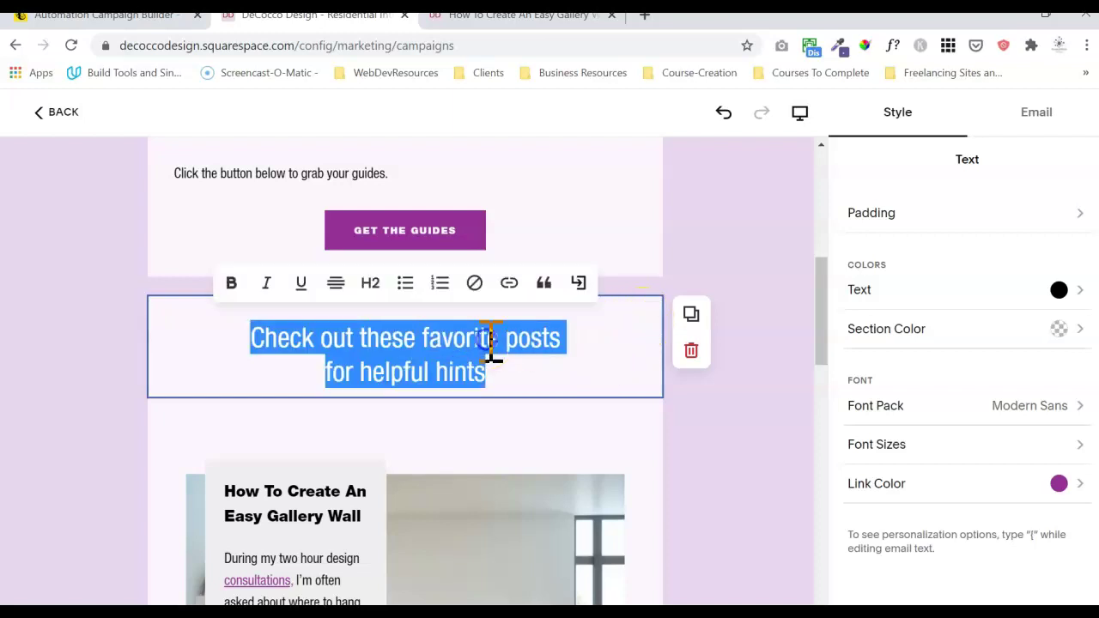
left_click(583, 284)
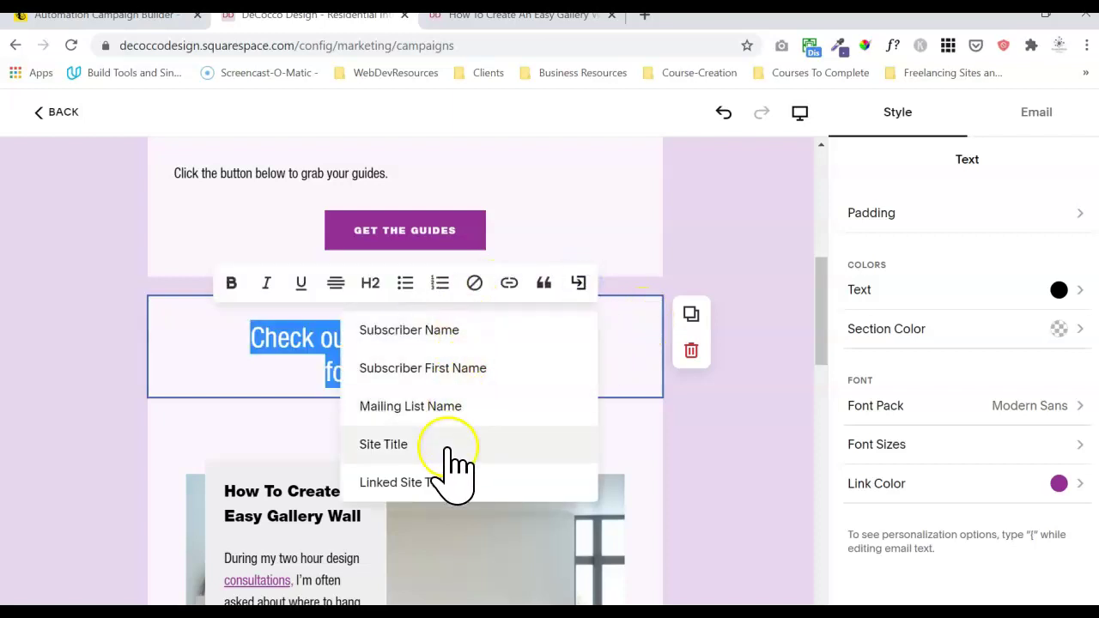
left_click(762, 465)
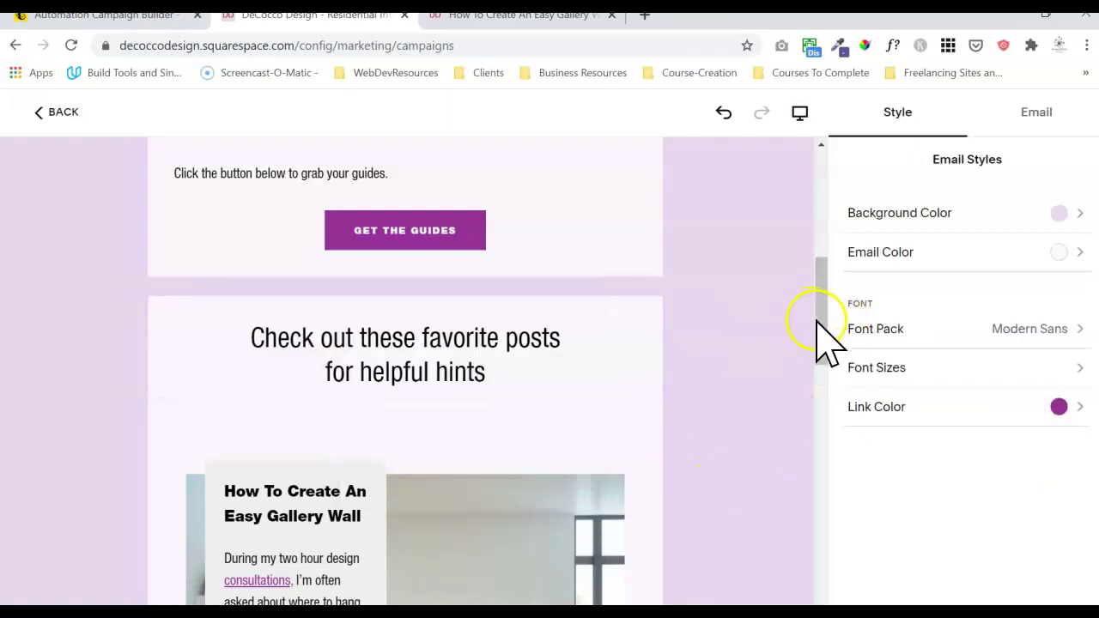
- Select the email's blog posts section, backing out of the add-block palette
left_click_drag(818, 329, 817, 358)
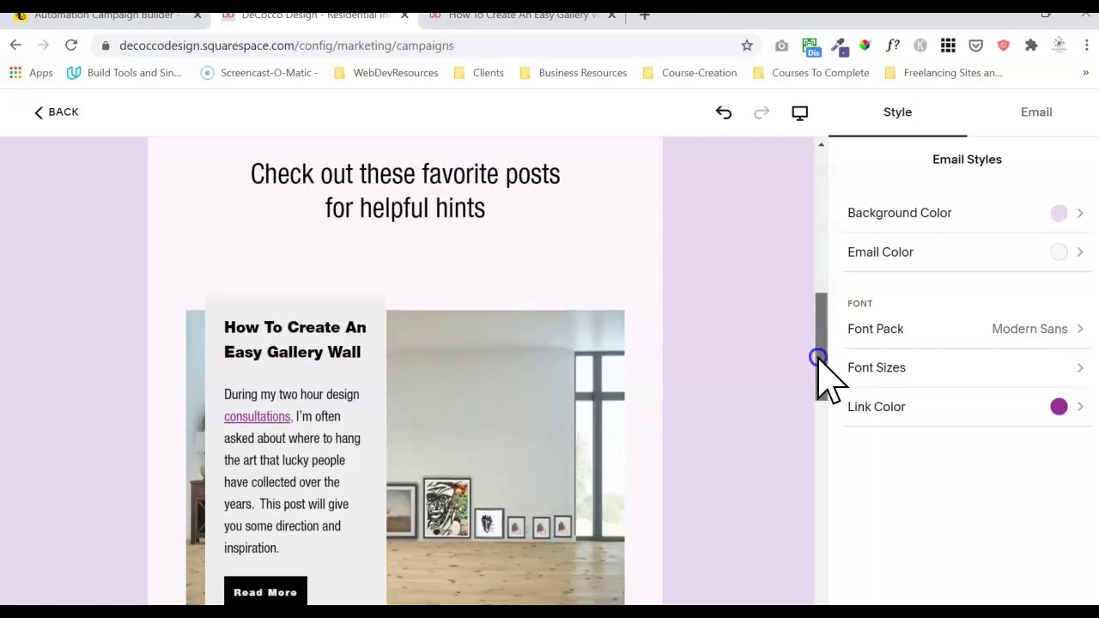
left_click_drag(818, 357, 816, 372)
left_click(552, 291)
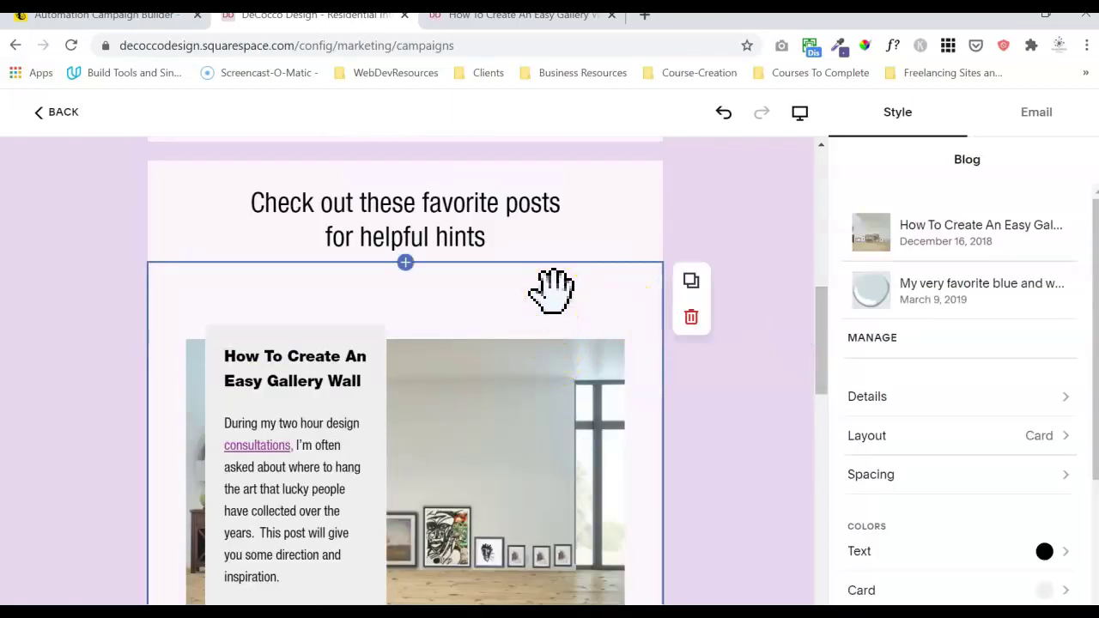
left_click(405, 263)
left_click(354, 368)
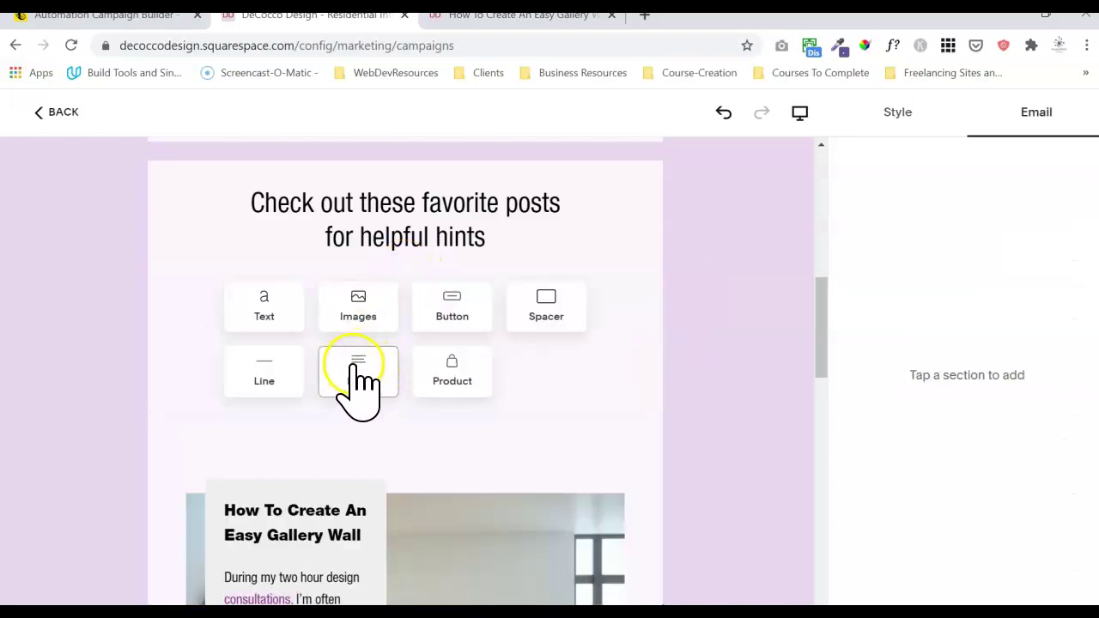
left_click(648, 416)
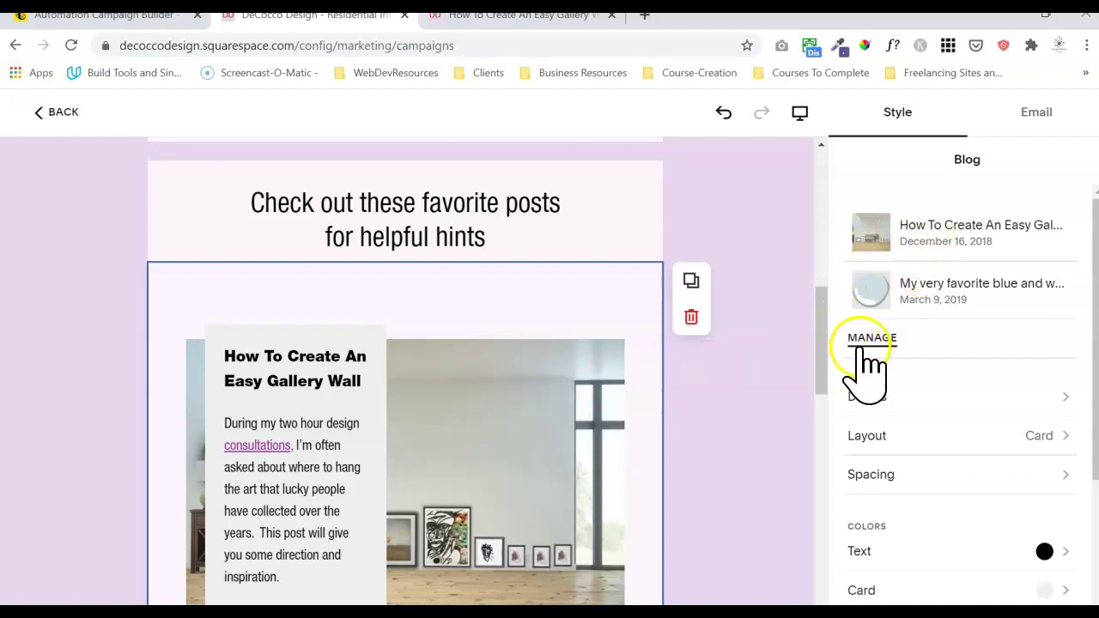
left_click_drag(819, 313, 794, 341)
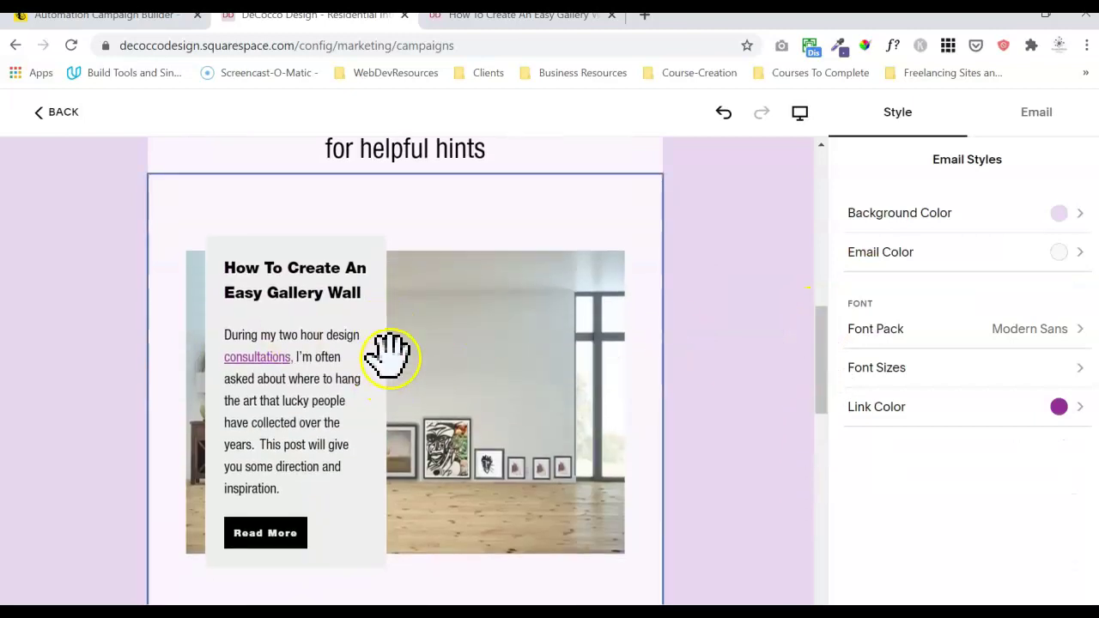
- Through Manage > Add Blog Post, tick the kitchen update post and confirm the selection
left_click(610, 333)
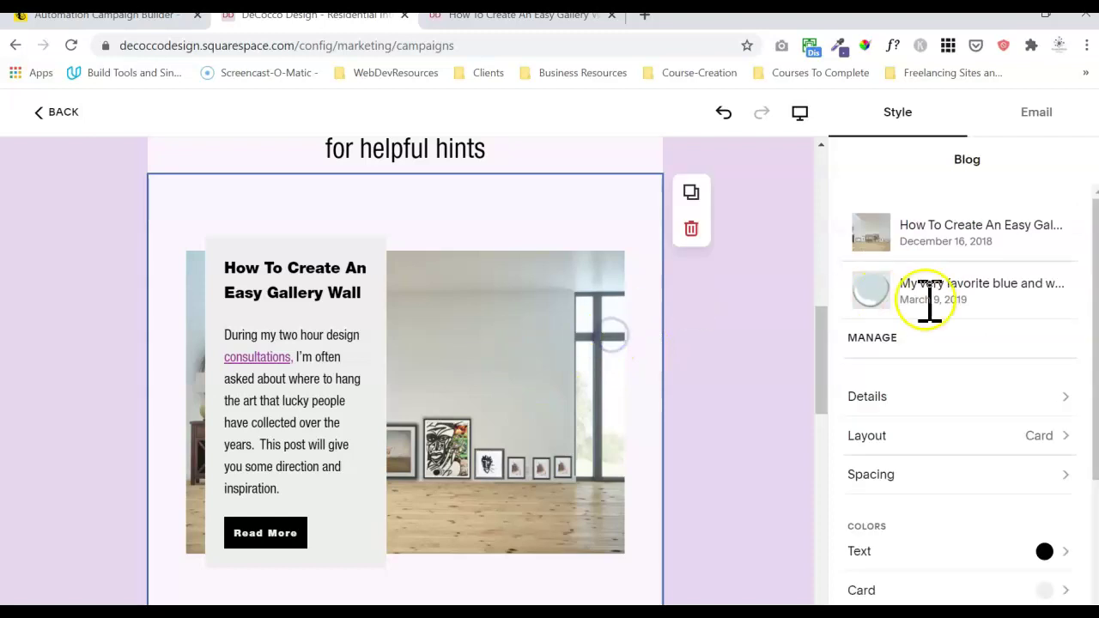
left_click(869, 341)
left_click(898, 343)
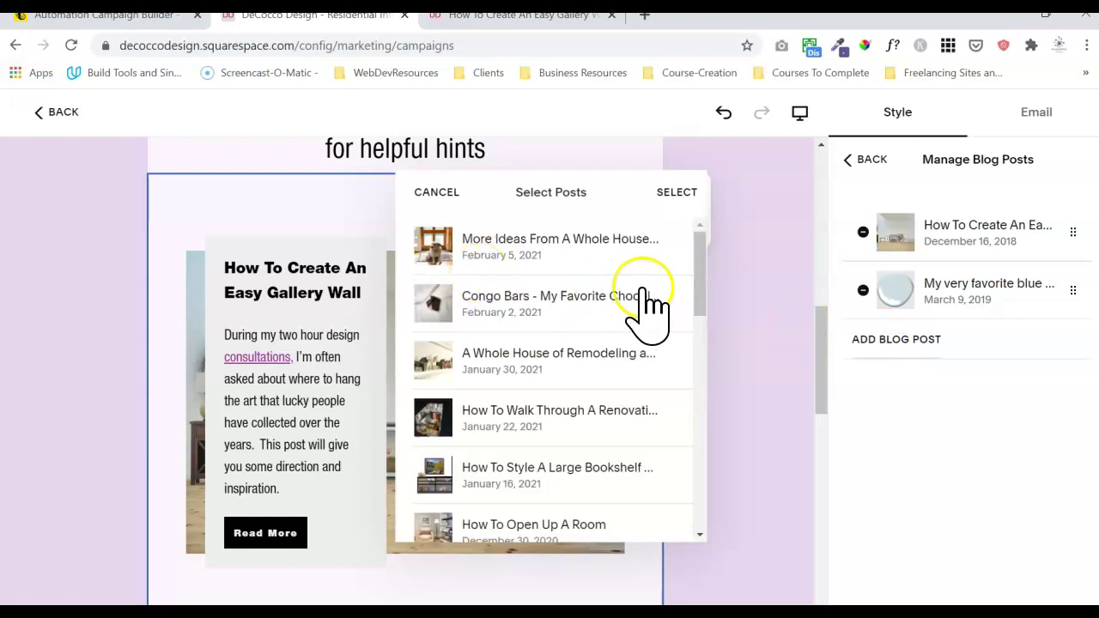
left_click_drag(704, 270, 650, 552)
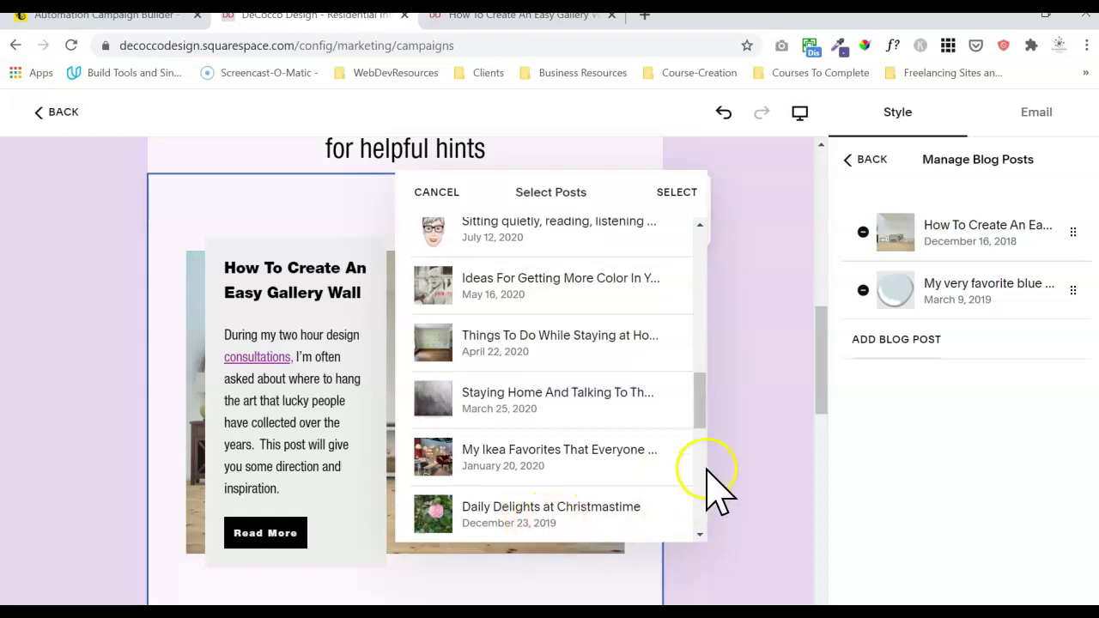
left_click_drag(701, 401, 689, 518)
left_click_drag(704, 458, 699, 541)
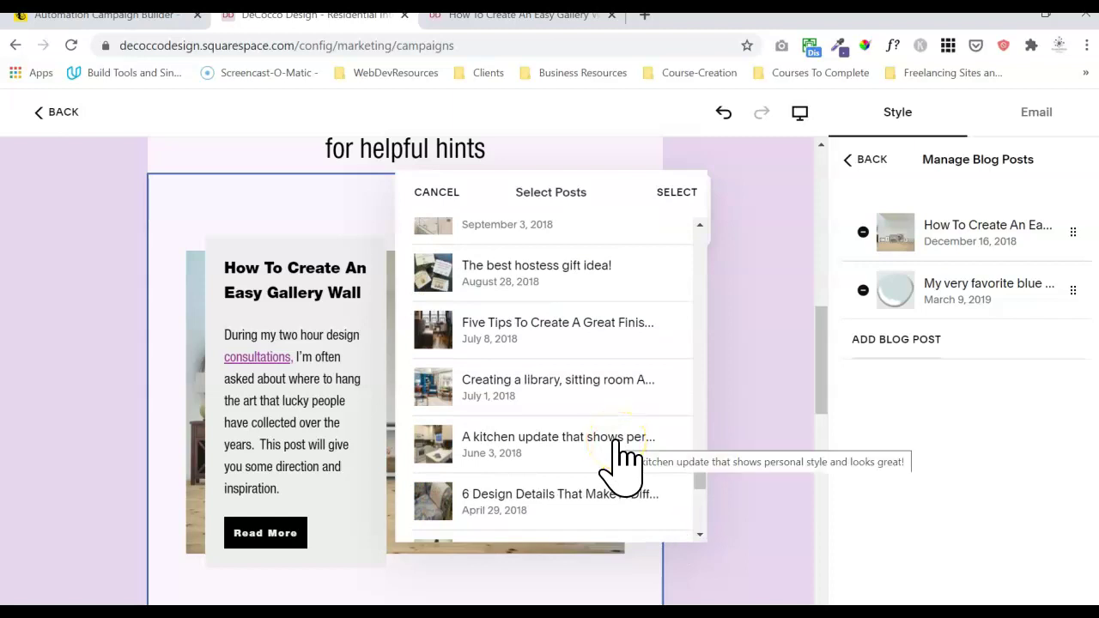
left_click(676, 199)
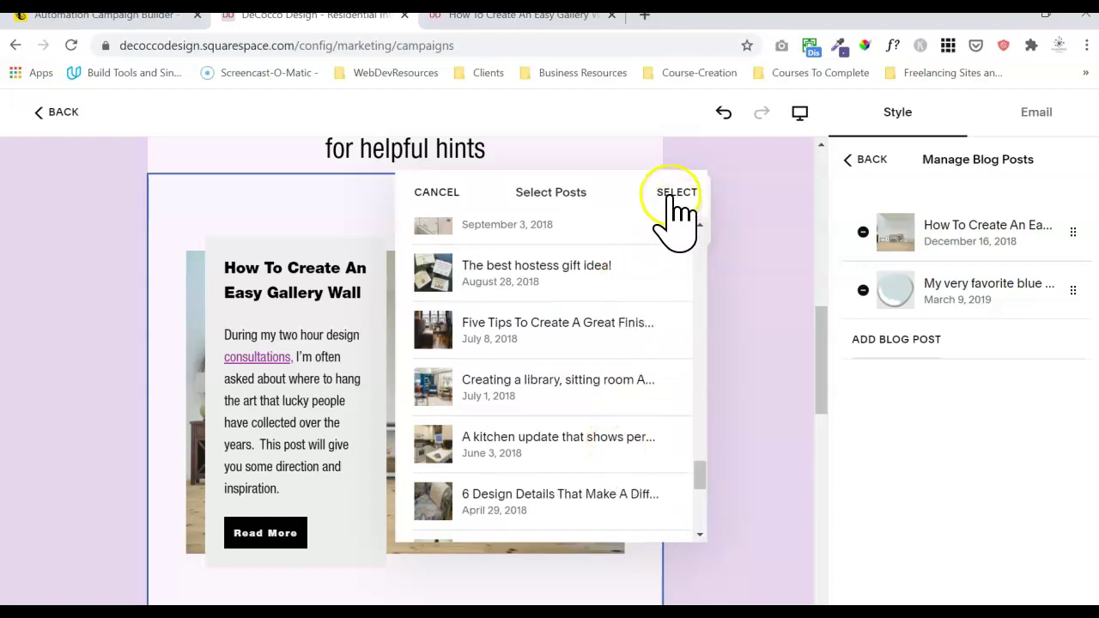
left_click(579, 435)
left_click(675, 198)
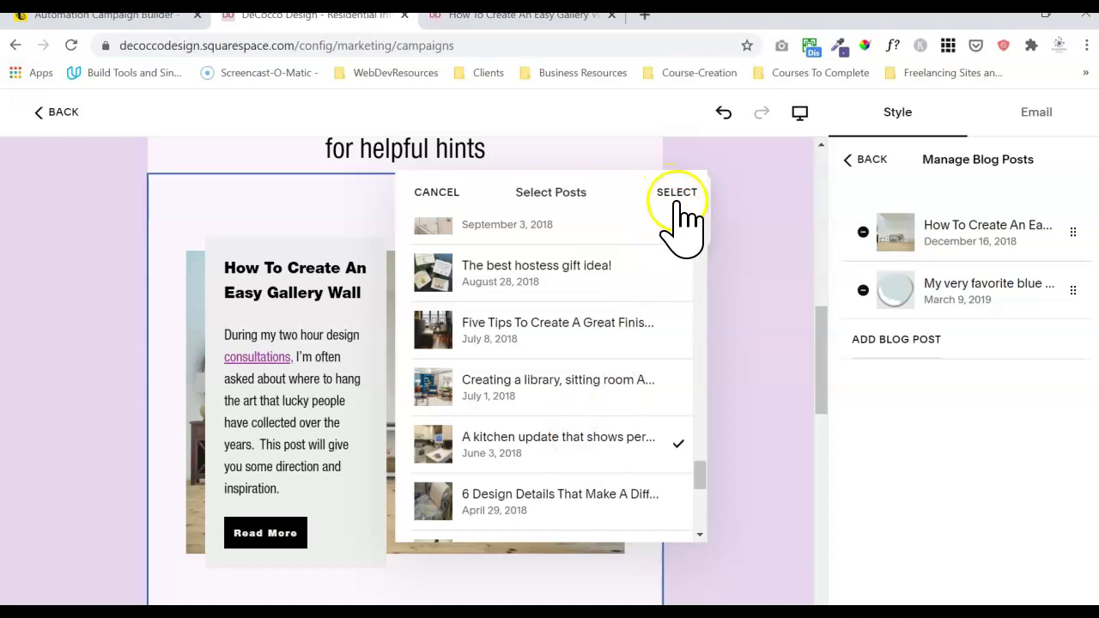
- Inspect the kitchen and paint-colors post titles and the Read More label text
left_click_drag(817, 335, 819, 491)
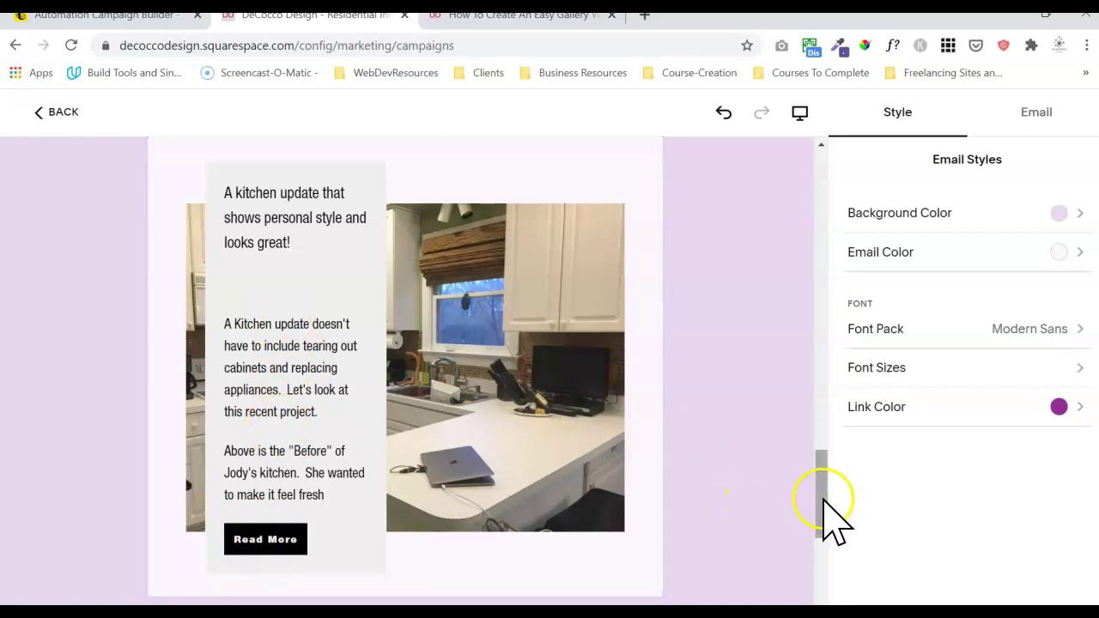
left_click_drag(823, 498, 802, 484)
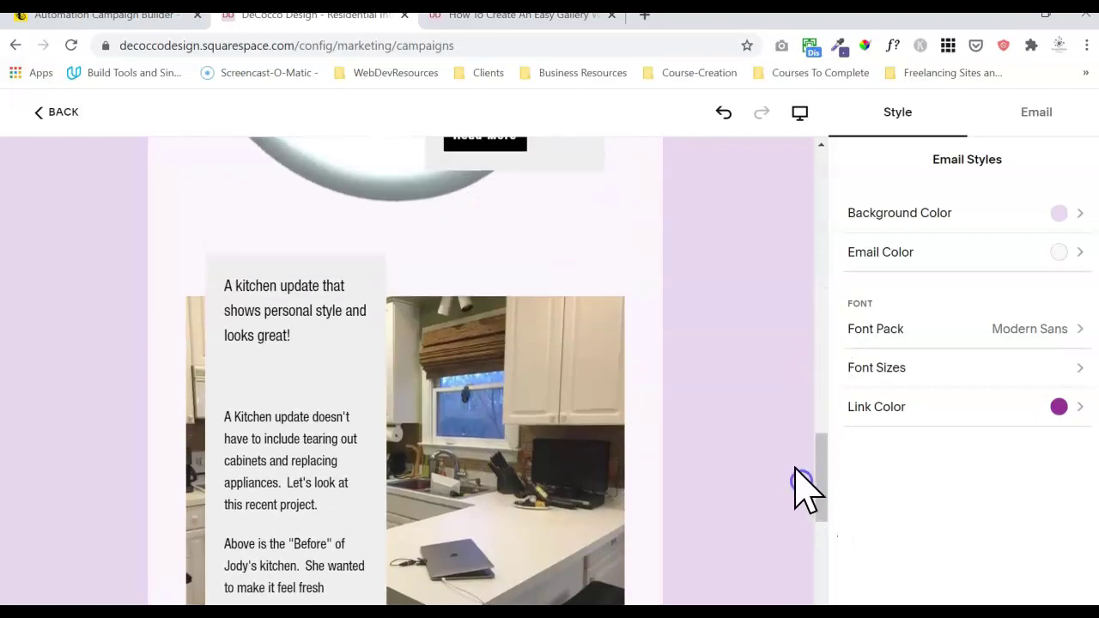
triple_click(242, 299)
left_click(281, 336)
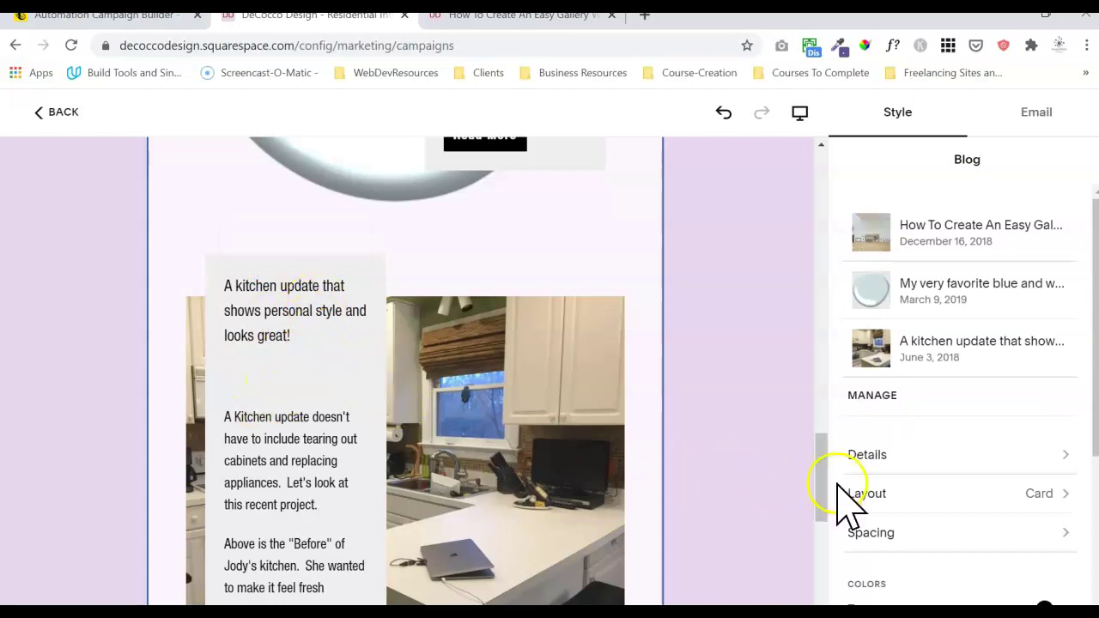
left_click_drag(823, 494, 817, 410)
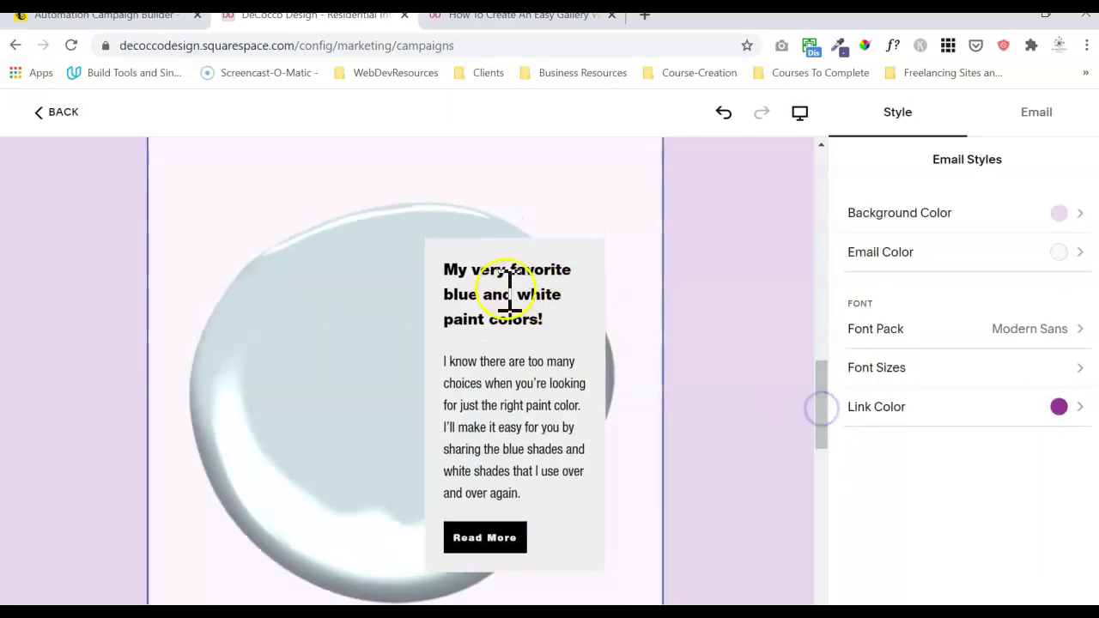
triple_click(505, 292)
left_click(498, 396)
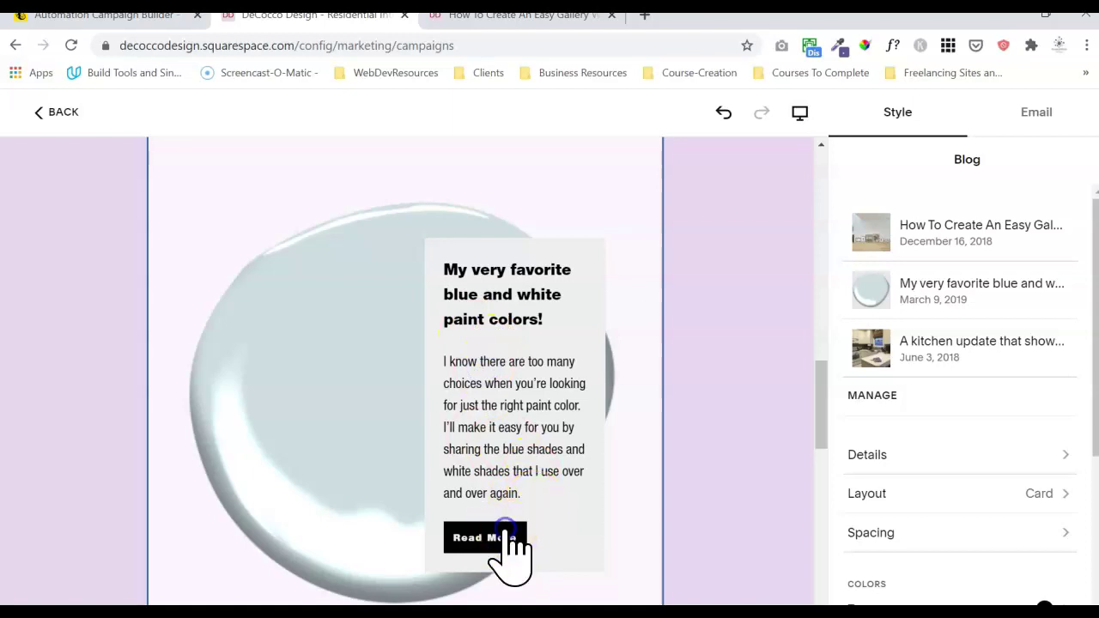
triple_click(483, 538)
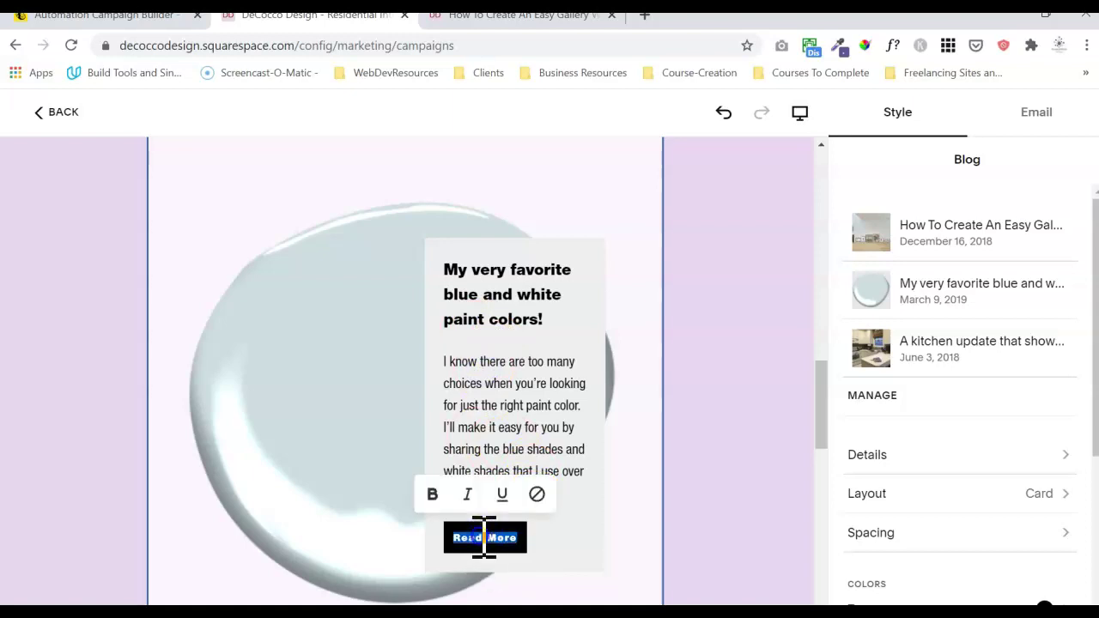
left_click(571, 546)
double_click(473, 273)
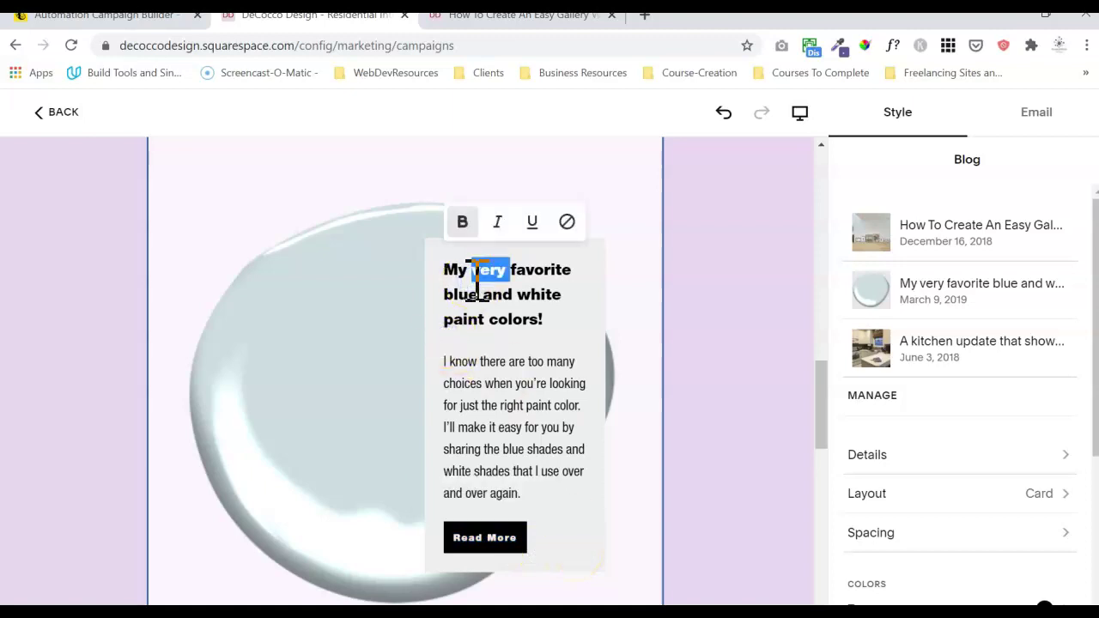
left_click(473, 301)
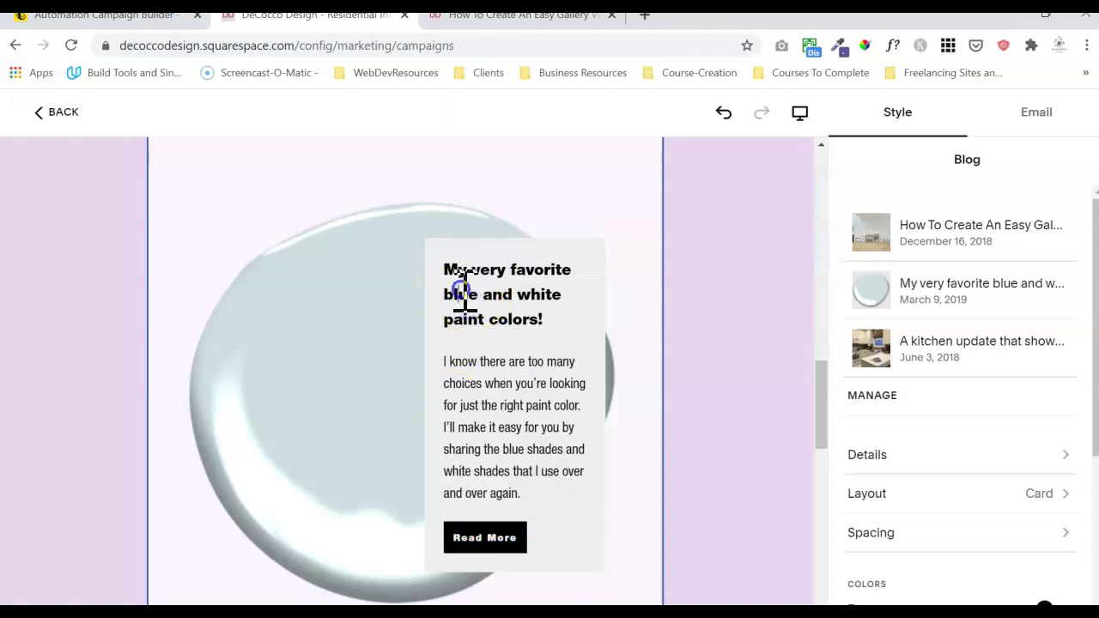
triple_click(462, 292)
left_click_drag(829, 437, 816, 520)
- Make the kitchen update post's headline bold
double_click(312, 312)
left_click_drag(307, 312, 213, 251)
left_click(244, 210)
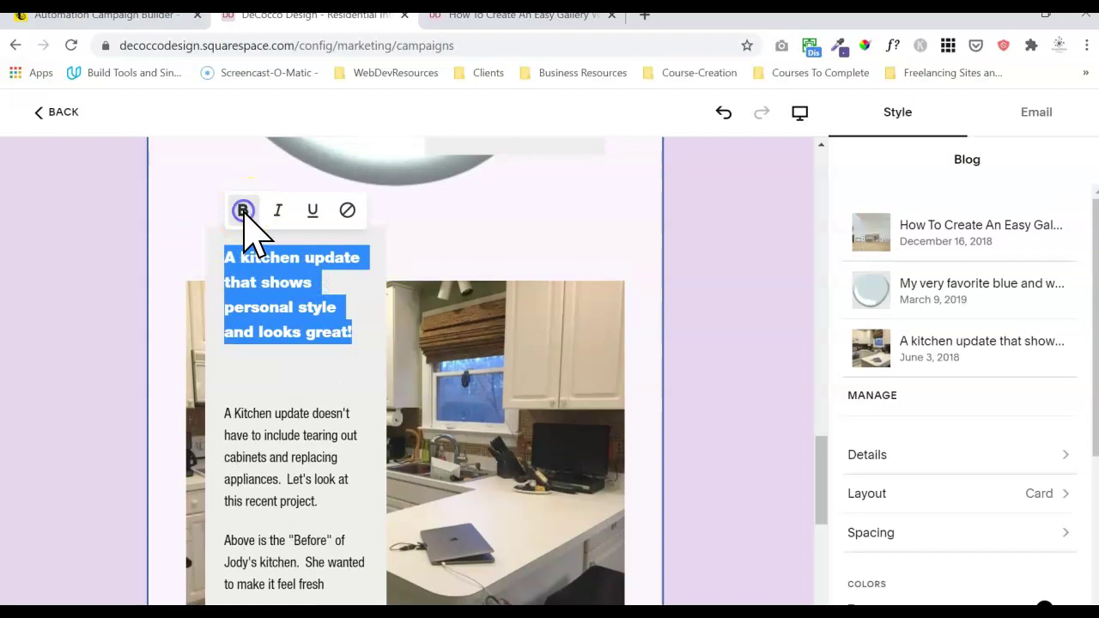
left_click(262, 338)
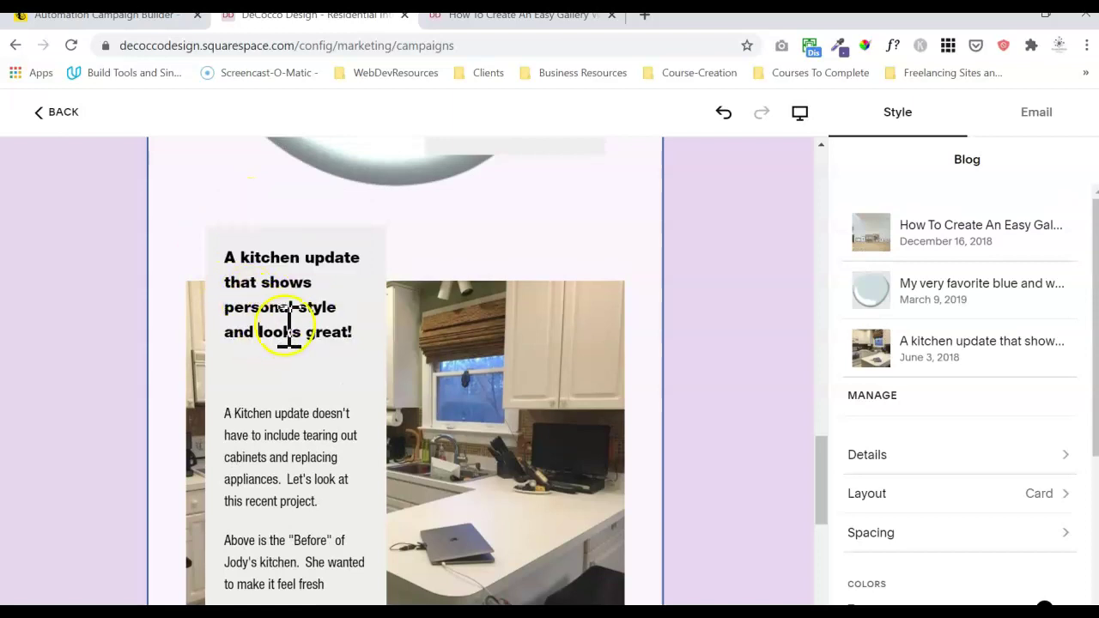
- Delete the empty line beneath the kitchen headline
left_click(324, 380)
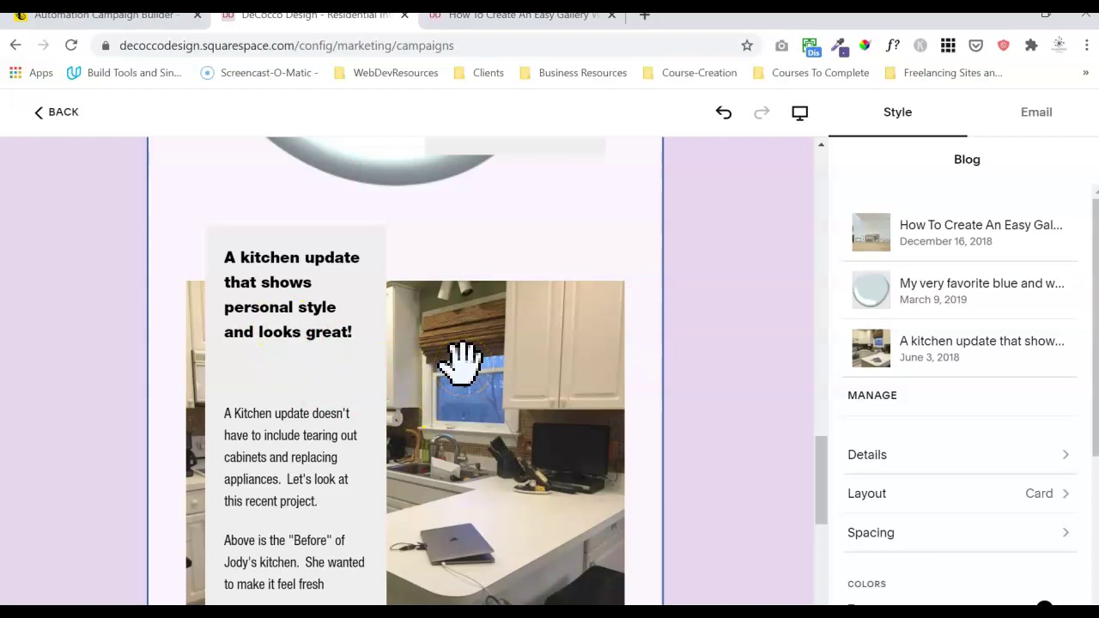
mouse_move(820, 499)
left_mouse_down()
mouse_move(816, 402)
mouse_move(812, 474)
left_mouse_up()
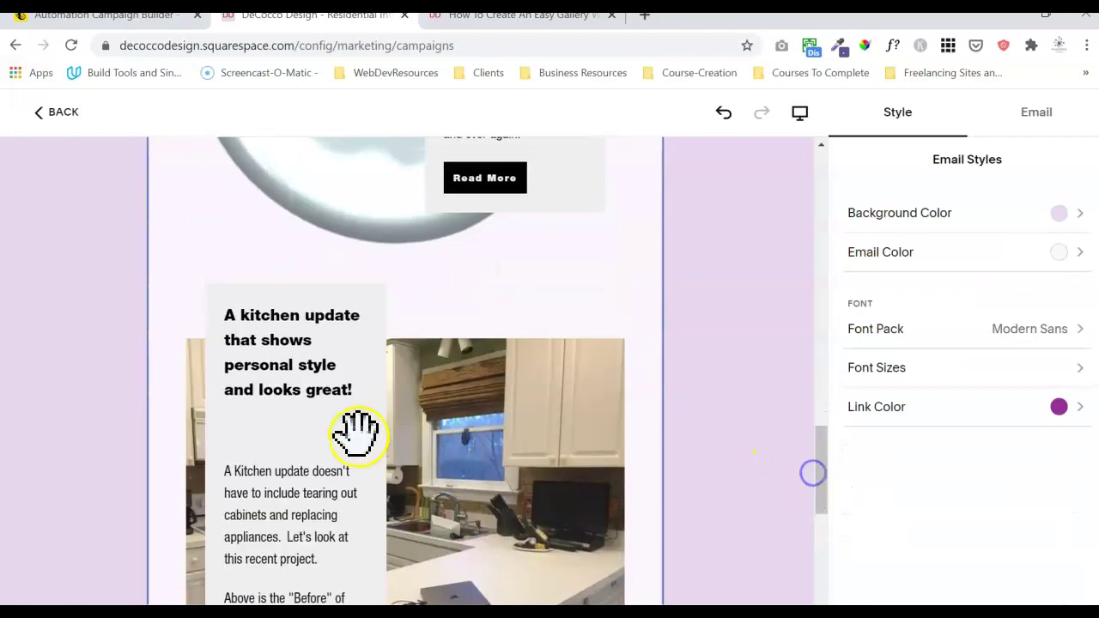
left_click(332, 438)
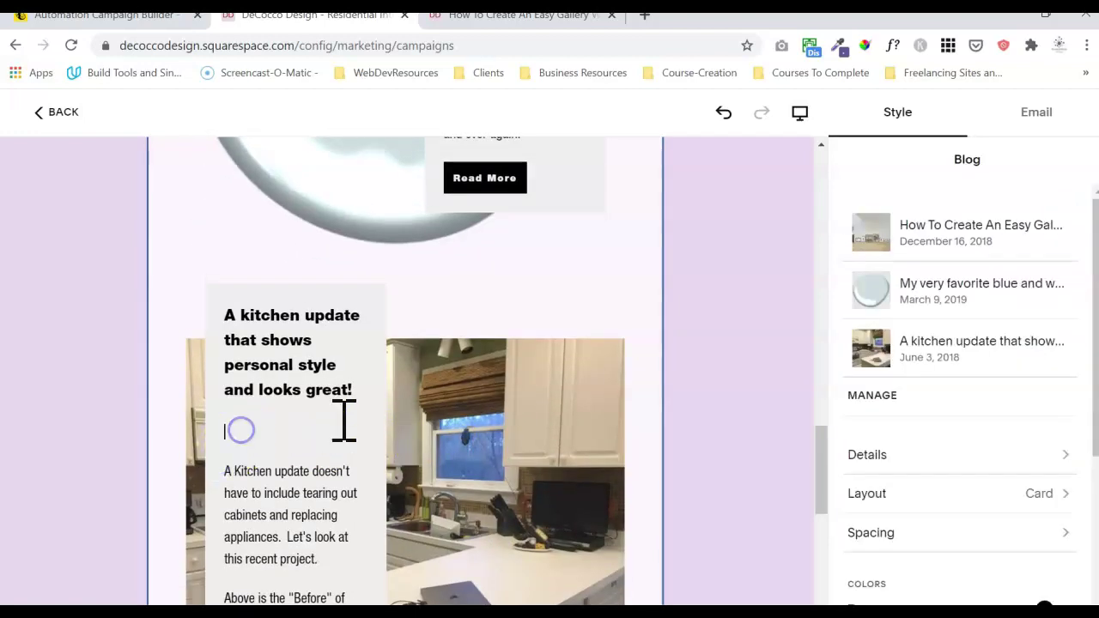
key("Delete")
mouse_move(826, 434)
left_mouse_down()
mouse_move(817, 507)
mouse_move(835, 378)
mouse_move(829, 285)
mouse_move(826, 397)
mouse_move(818, 304)
left_mouse_up()
left_click(605, 284)
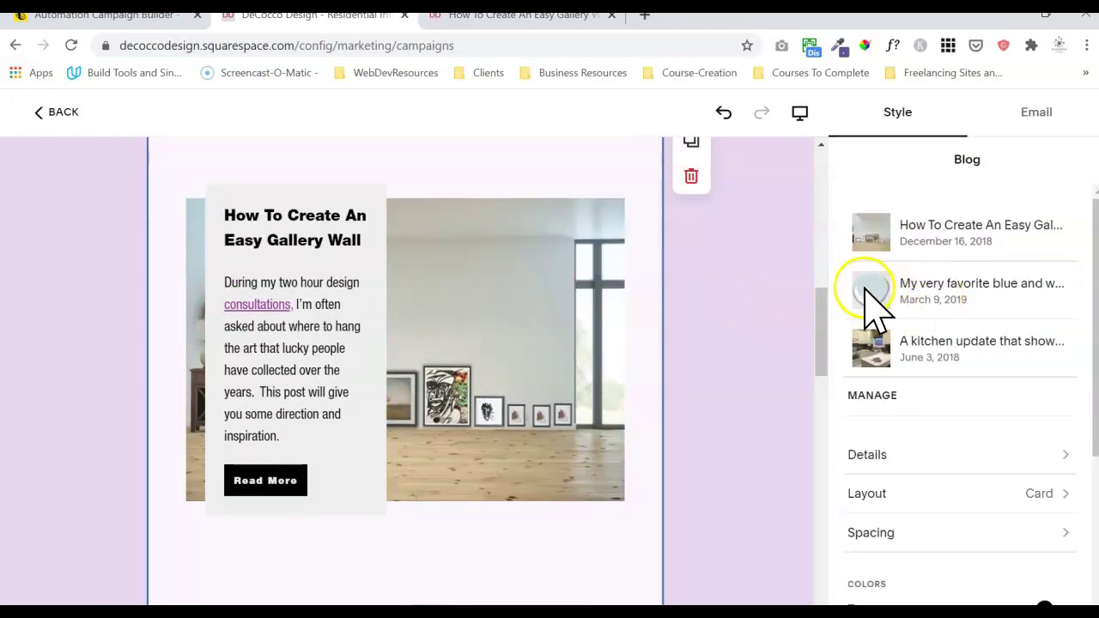
- Remove the kitchen update post from the blog block's post list
left_click(869, 396)
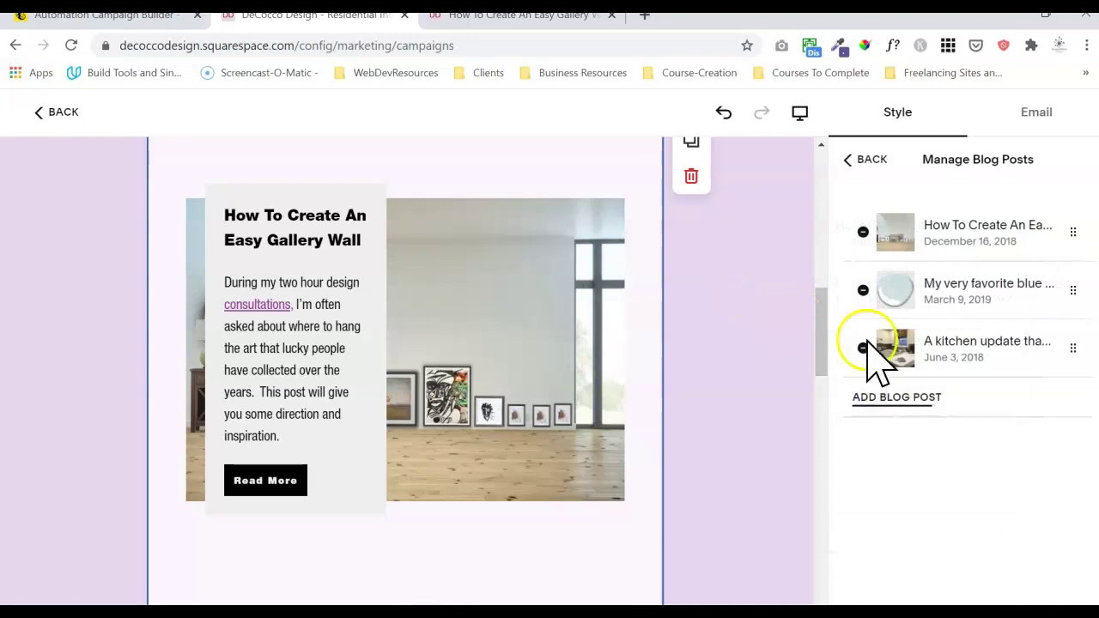
mouse_move(1073, 349)
left_mouse_down()
mouse_move(1062, 289)
mouse_move(1072, 356)
left_mouse_up()
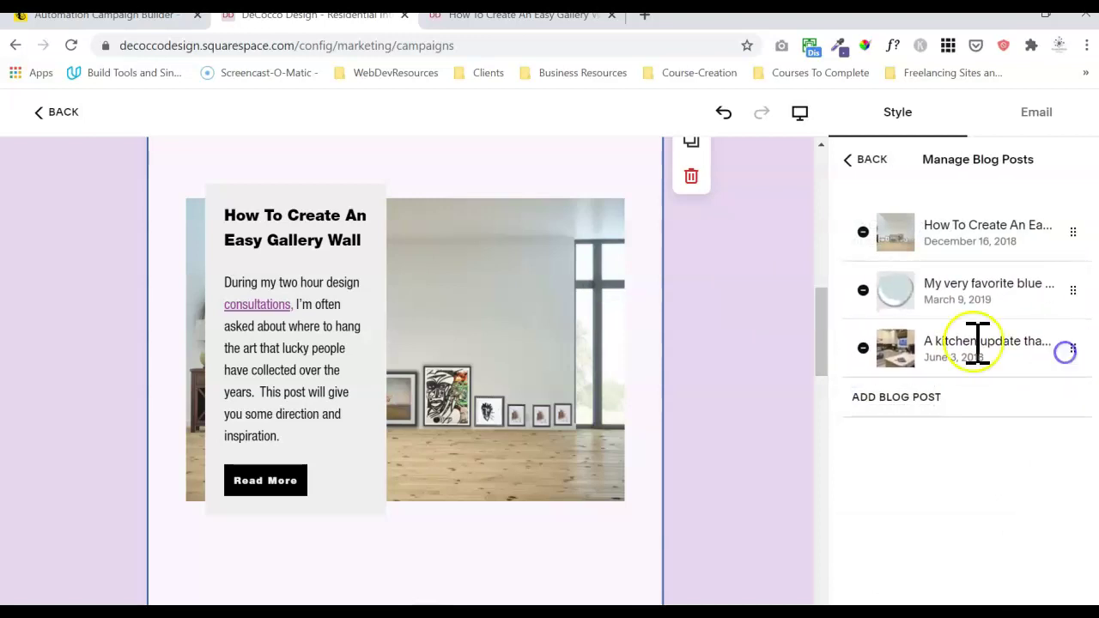
left_click(864, 348)
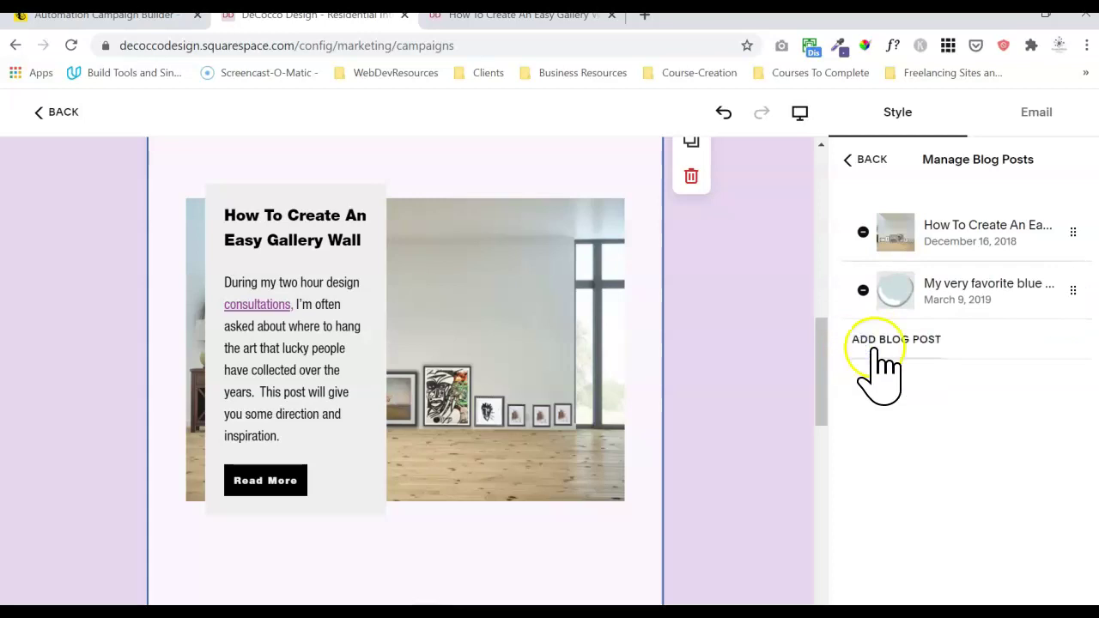
left_click(866, 159)
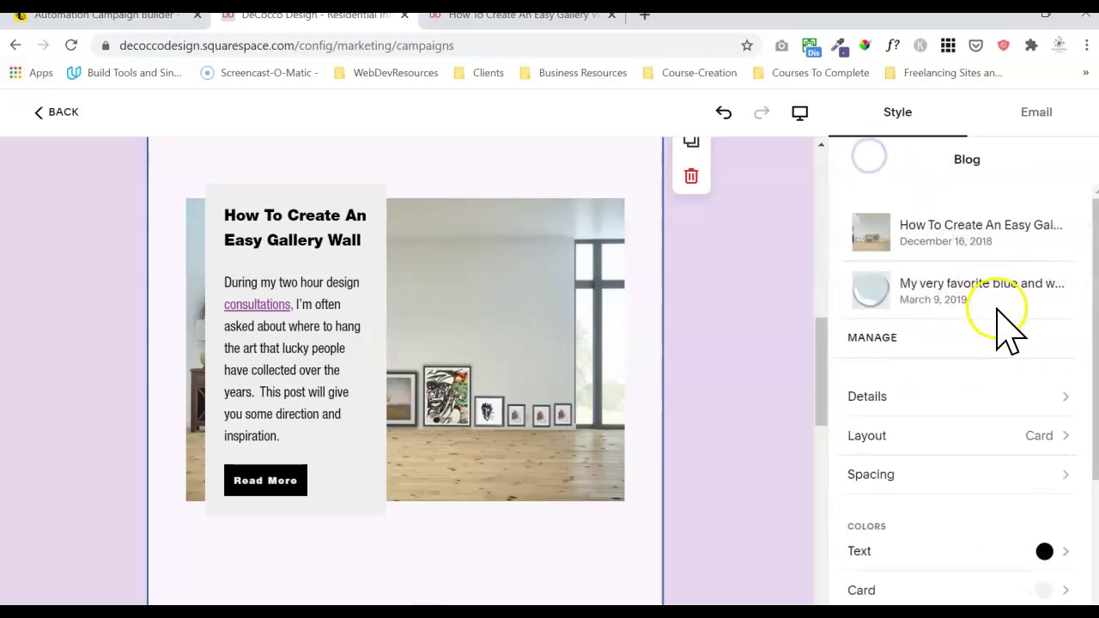
- Set the Read More buttons to Outline style with purple text
left_click(1050, 399)
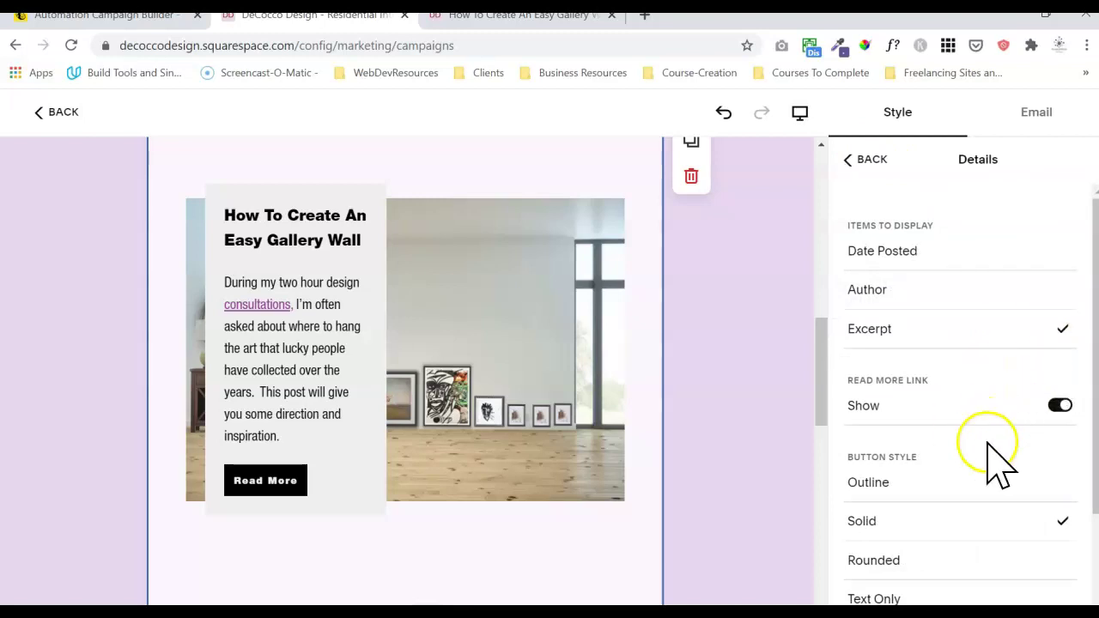
left_click_drag(1096, 413, 1087, 490)
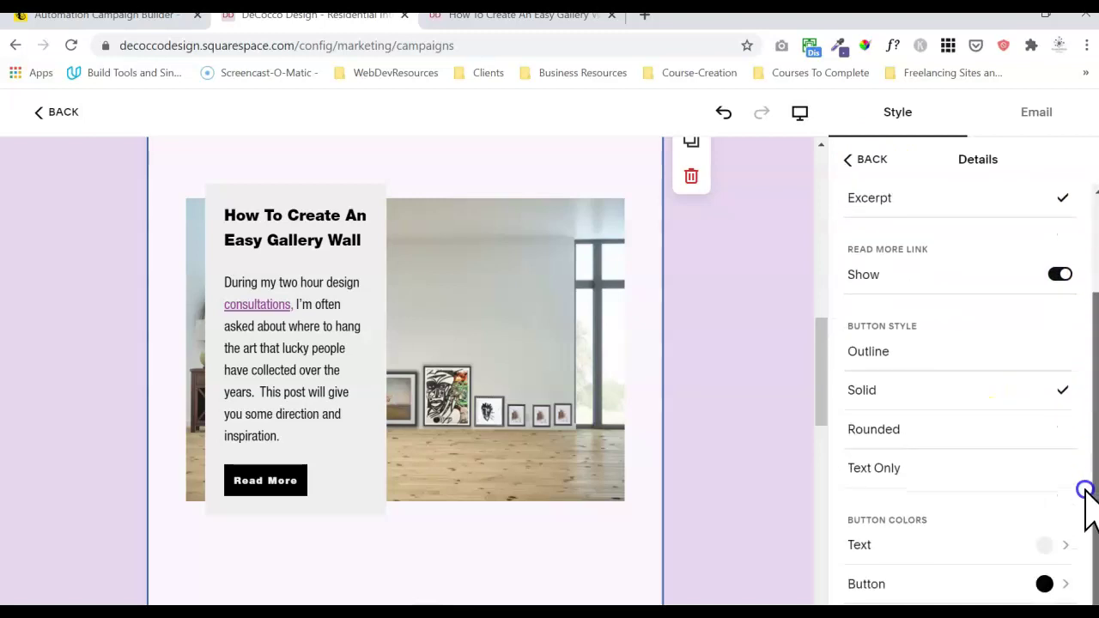
left_click(950, 351)
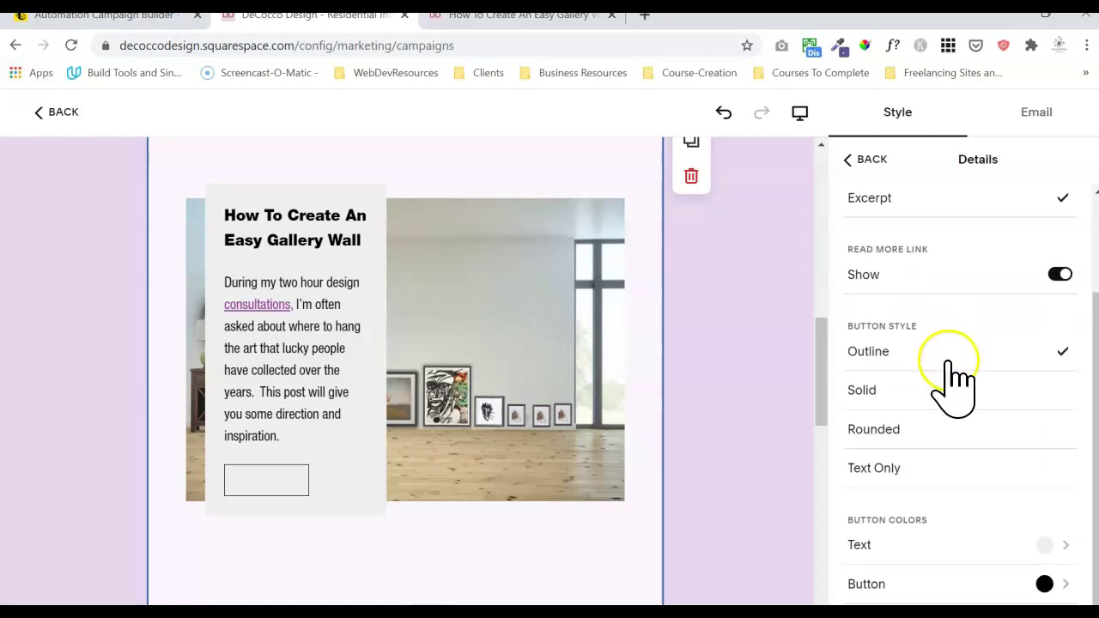
left_click(1049, 546)
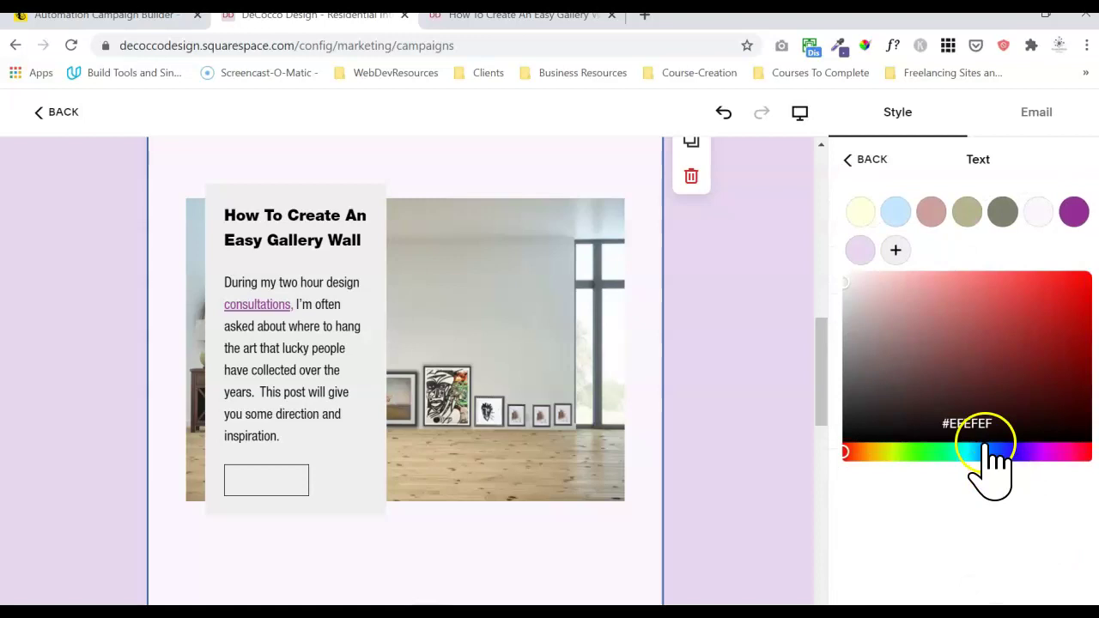
left_click(1069, 215)
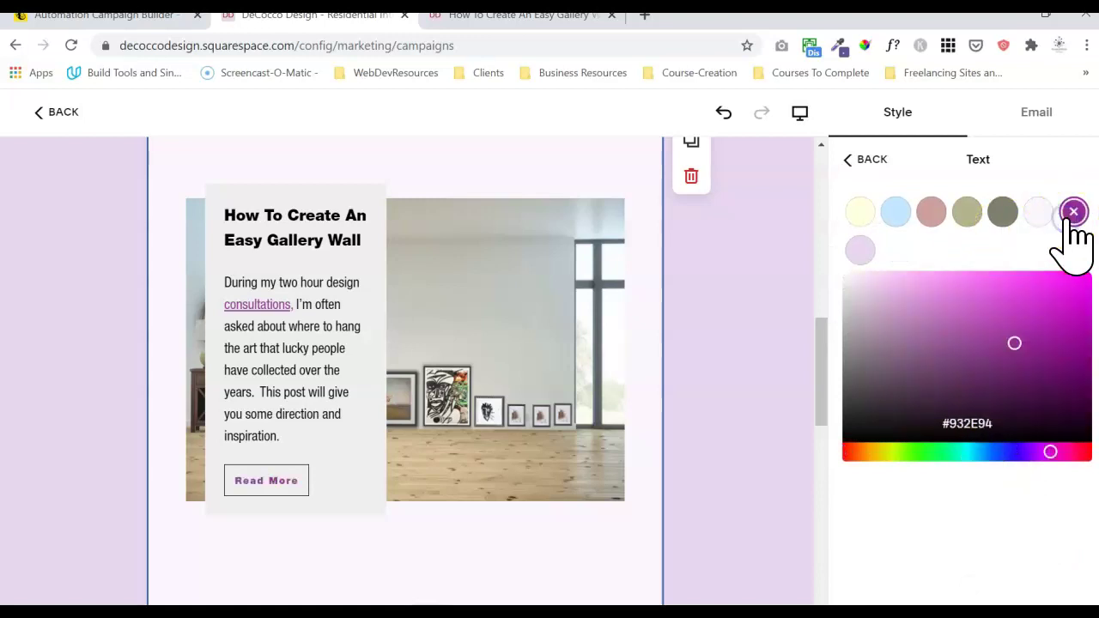
left_click(864, 161)
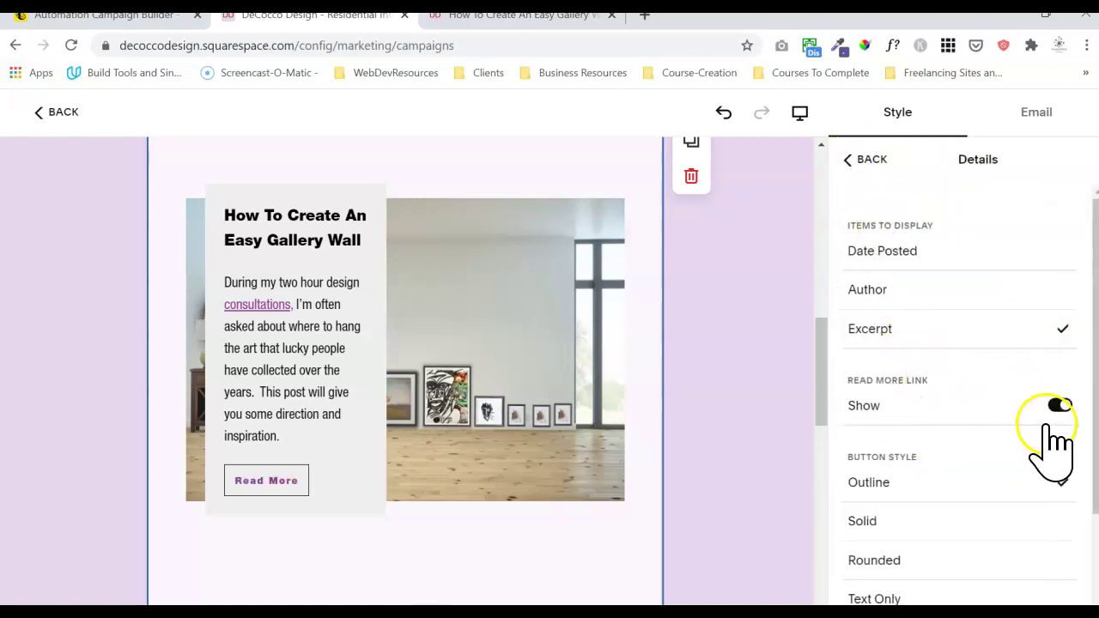
- Make the Read More button colour purple as well
scroll(1080, 368, "down", 3)
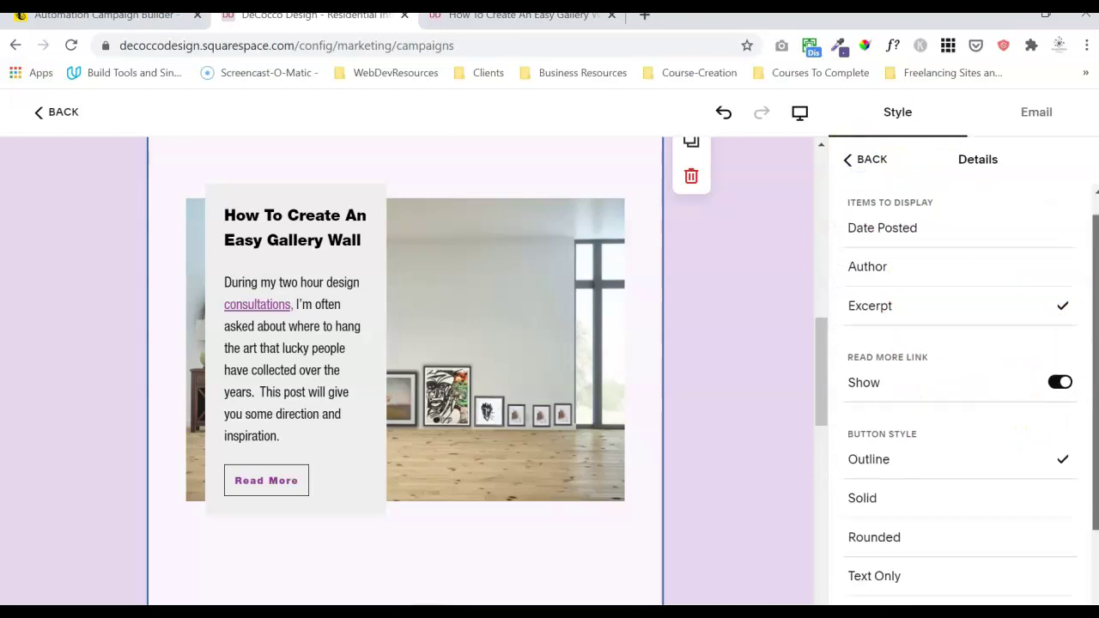
left_click(1057, 583)
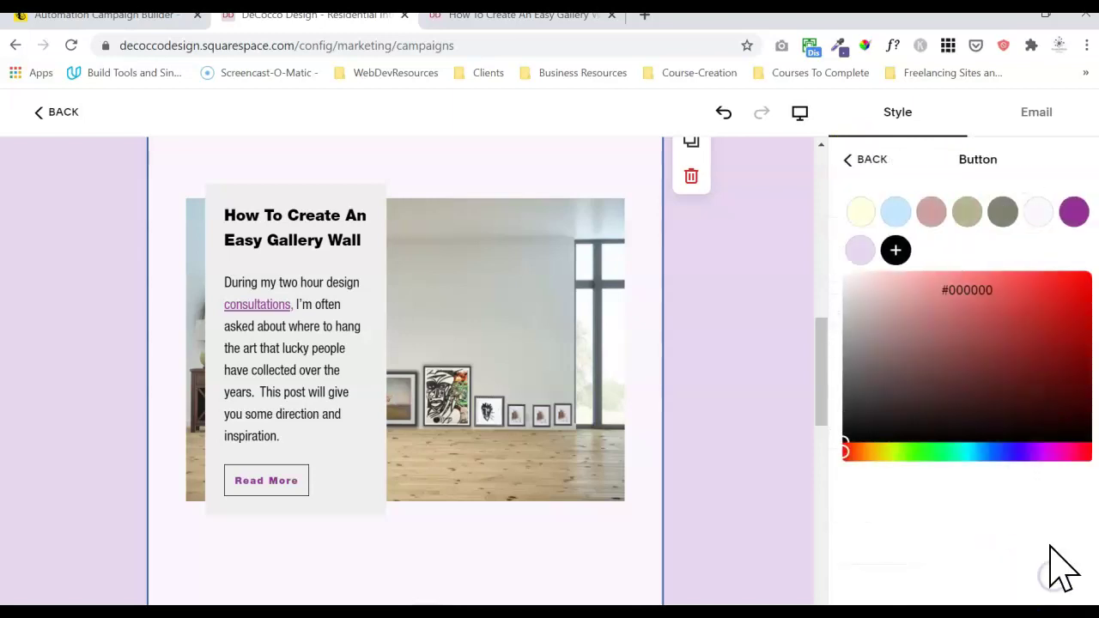
left_click(1077, 210)
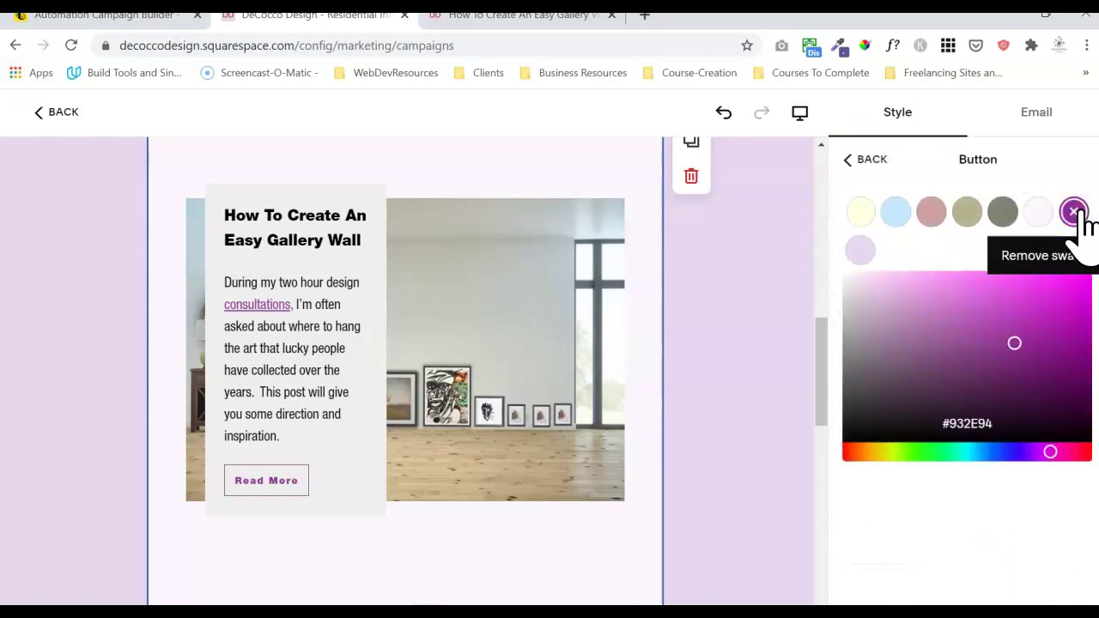
left_click(1024, 204)
left_click(869, 161)
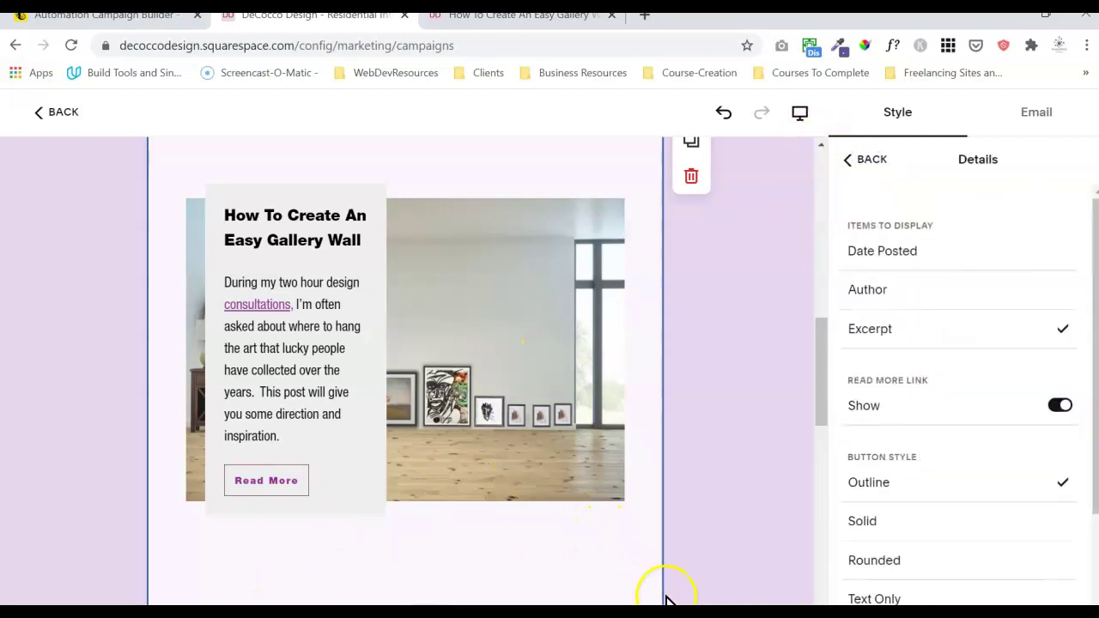
left_click(748, 594)
mouse_move(825, 422)
left_mouse_down()
mouse_move(815, 530)
mouse_move(821, 498)
mouse_move(829, 557)
mouse_move(850, 221)
mouse_move(824, 290)
mouse_move(818, 404)
left_mouse_up()
left_click(423, 182)
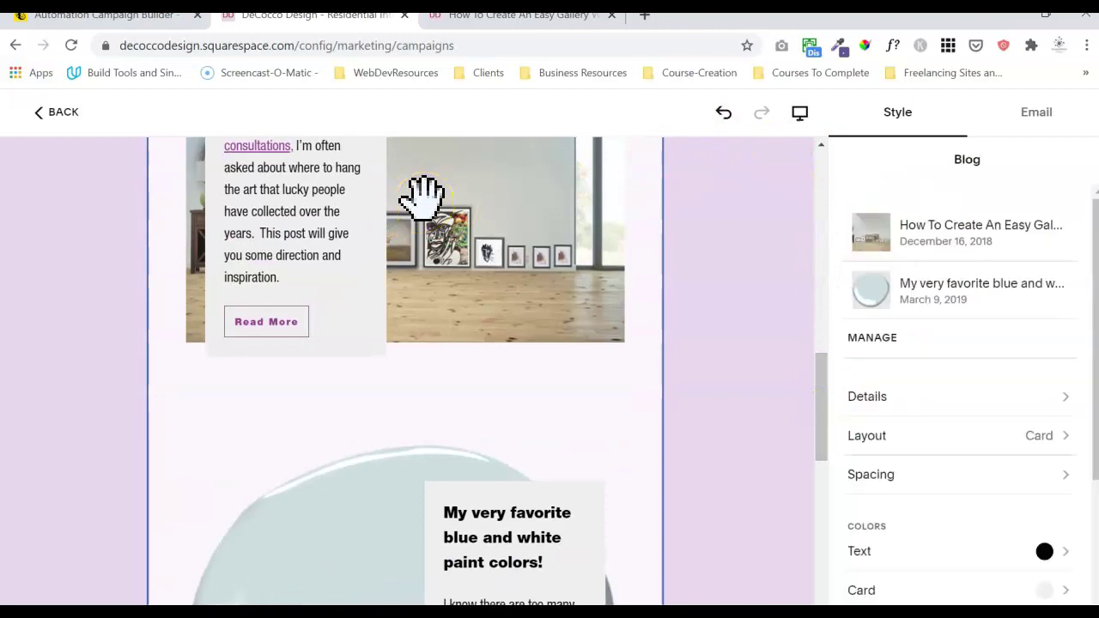
left_click_drag(507, 242, 466, 273)
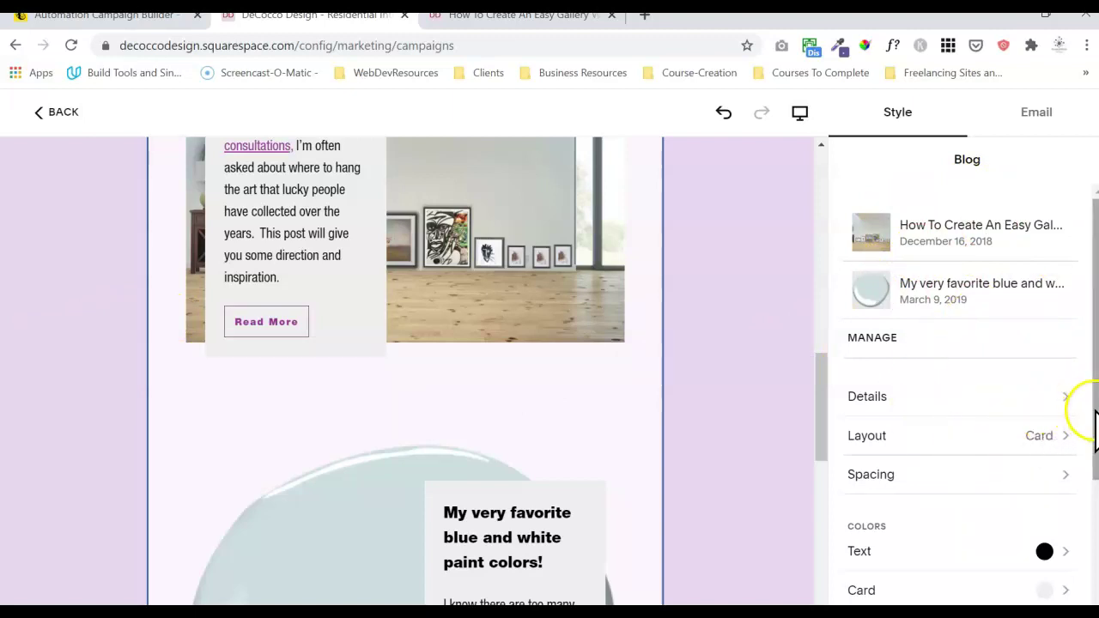
left_click(1014, 437)
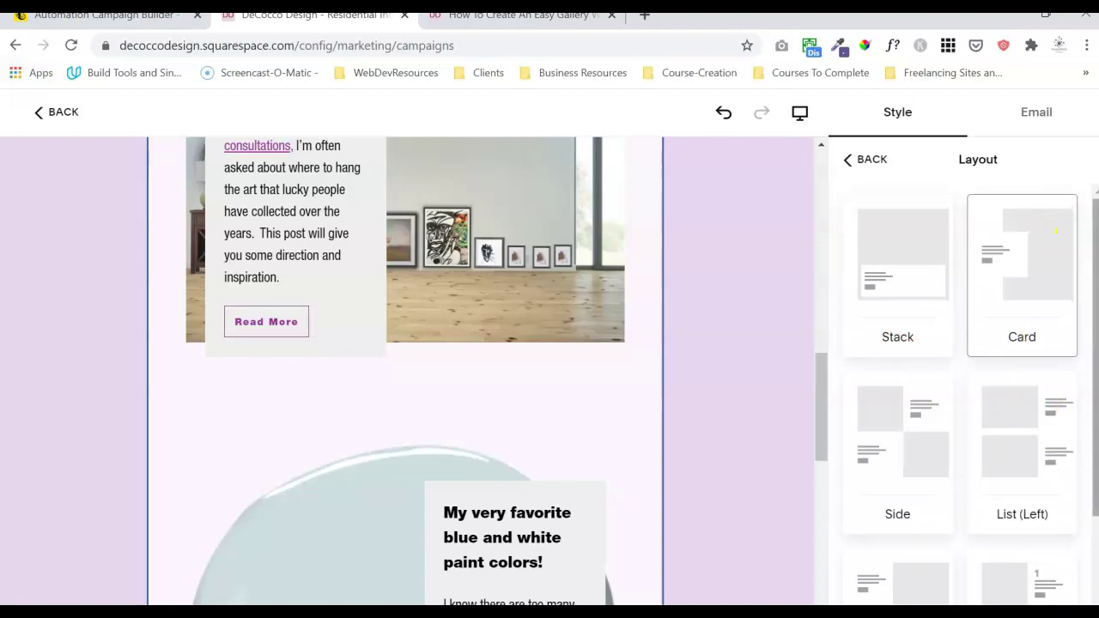
scroll(1056, 230, "down", 2)
right_click(747, 248)
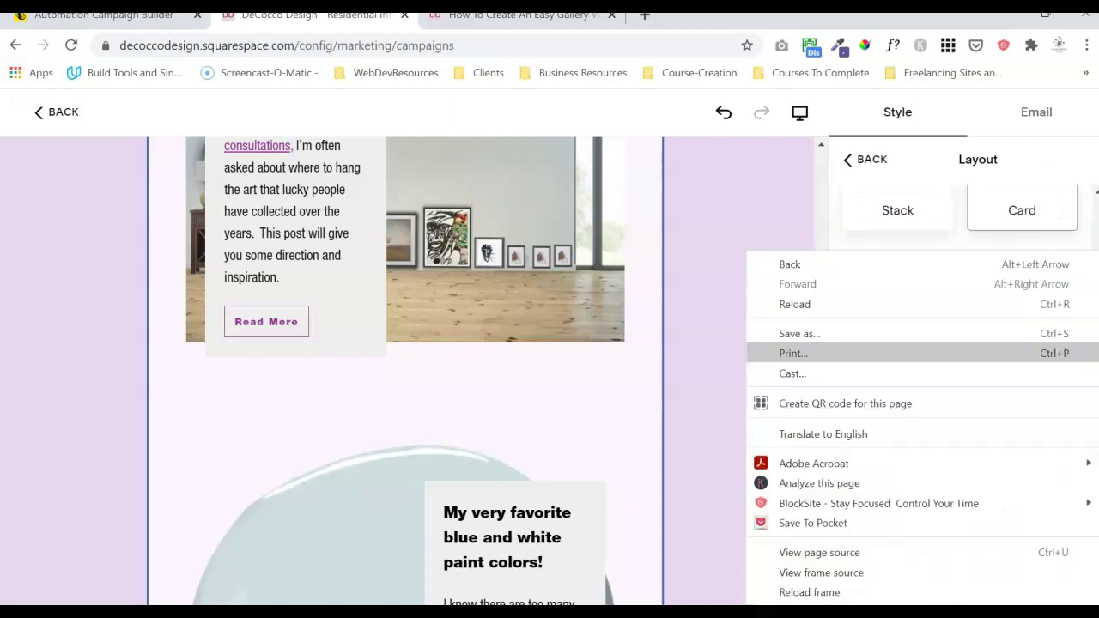
left_click(791, 351)
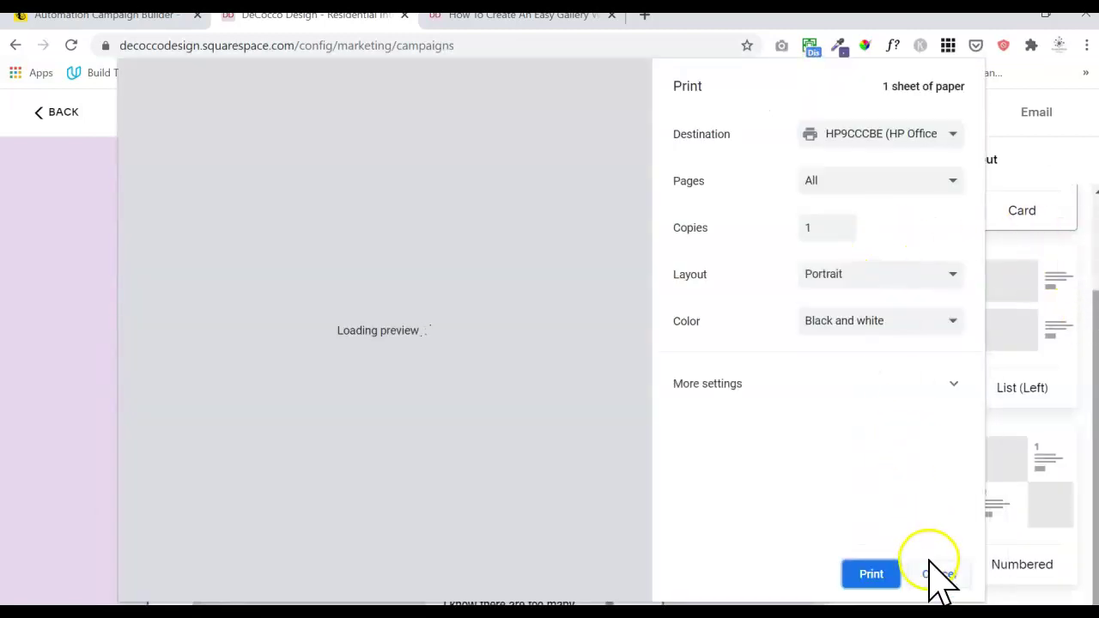
left_click(936, 575)
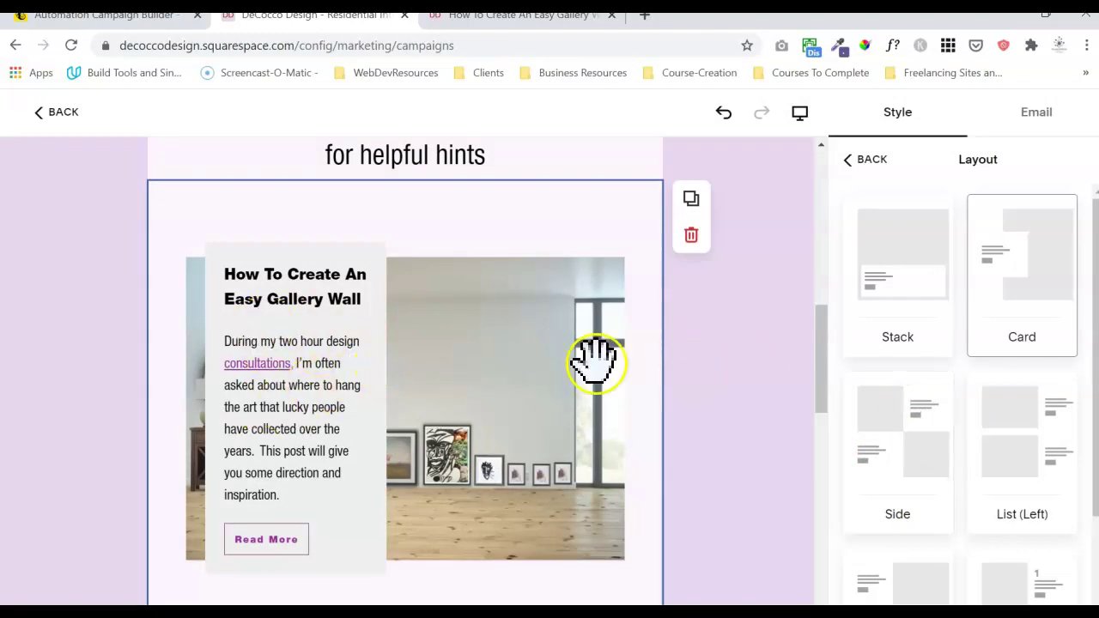
left_click_drag(1093, 338, 1092, 515)
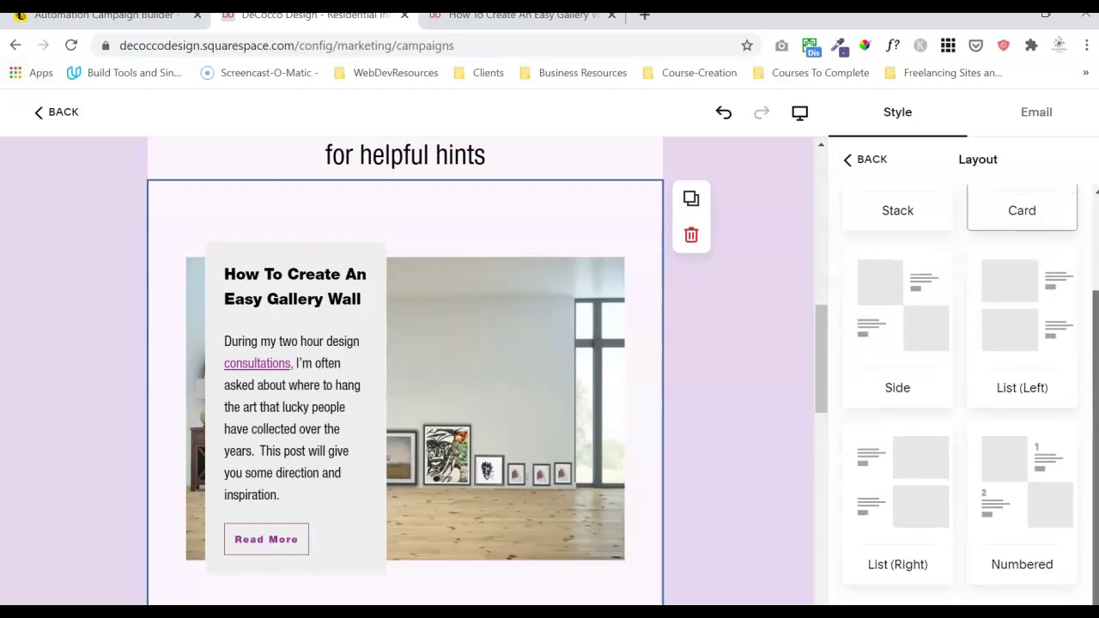
left_click_drag(822, 368, 810, 552)
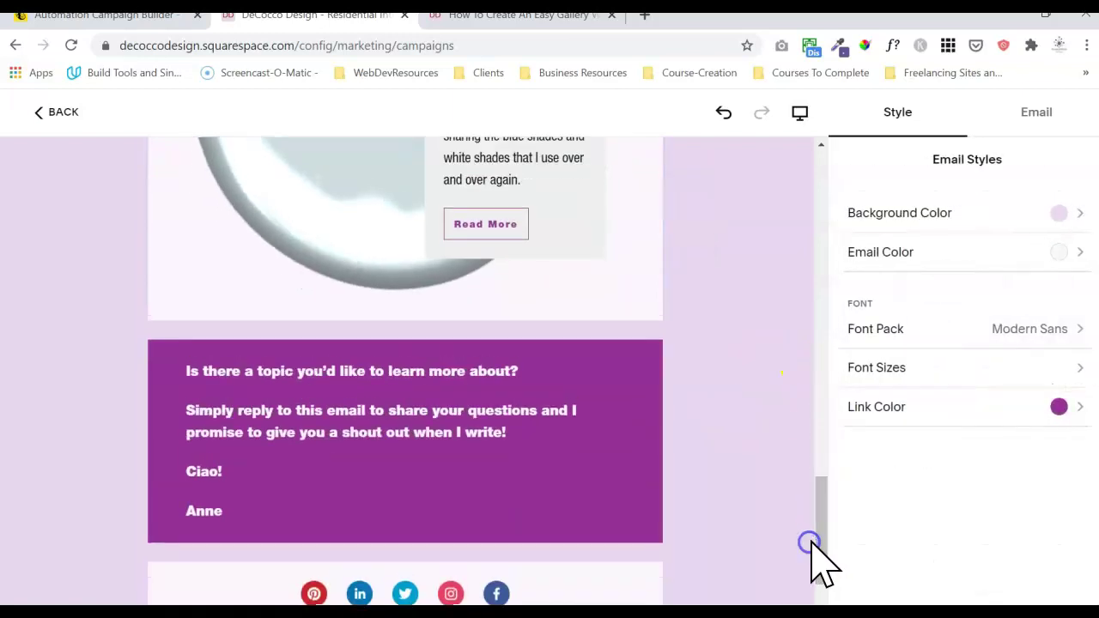
left_click(411, 418)
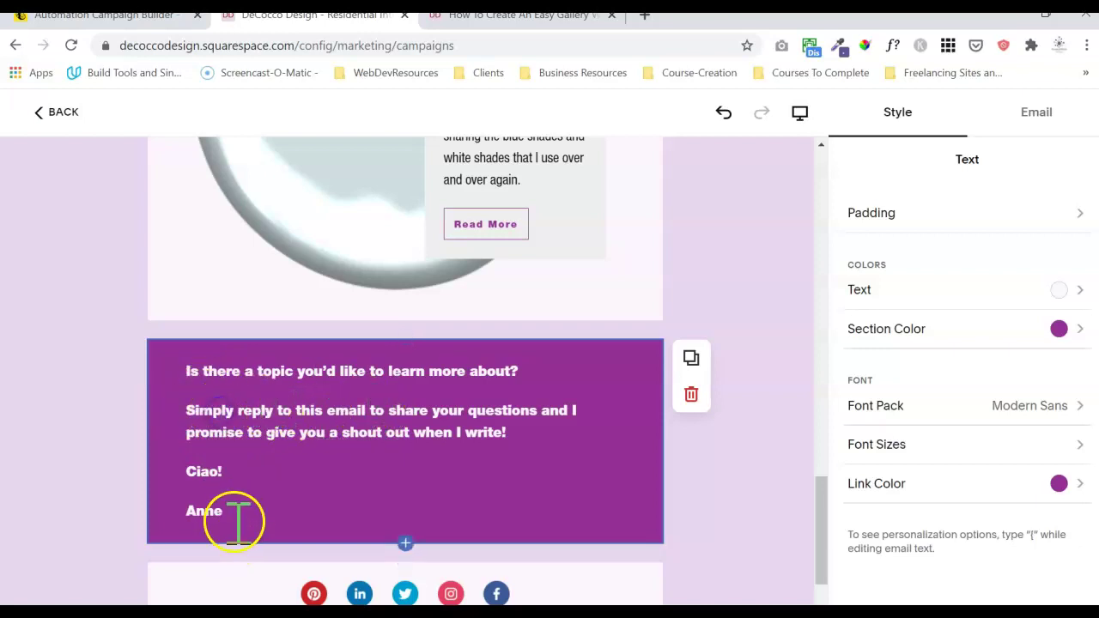
left_click_drag(225, 514, 189, 369)
left_click(249, 333)
left_click(267, 326)
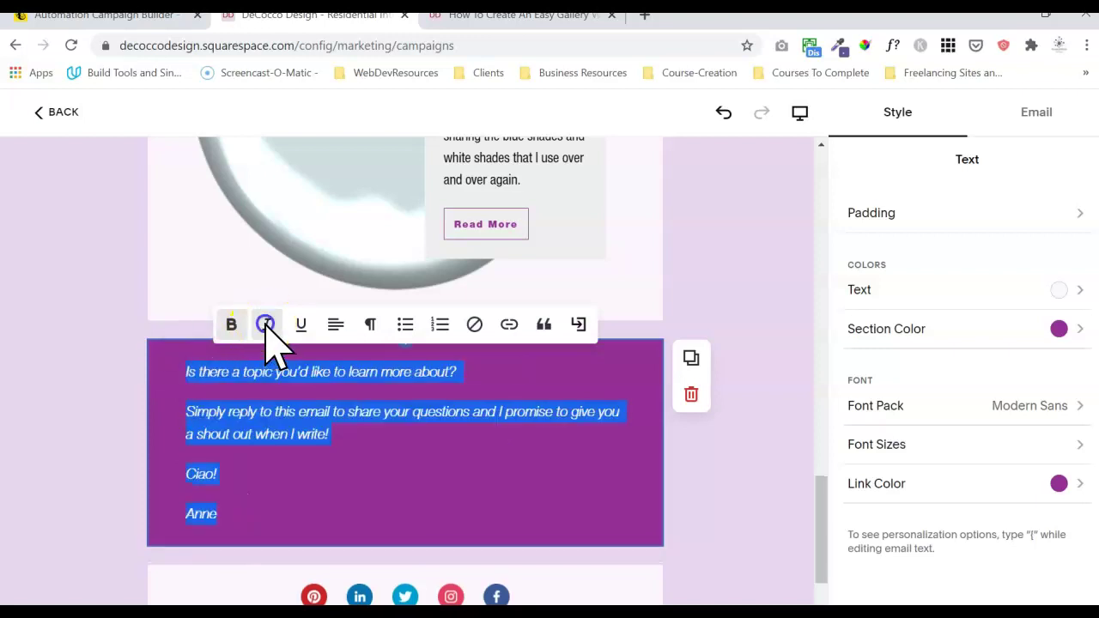
left_click(295, 490)
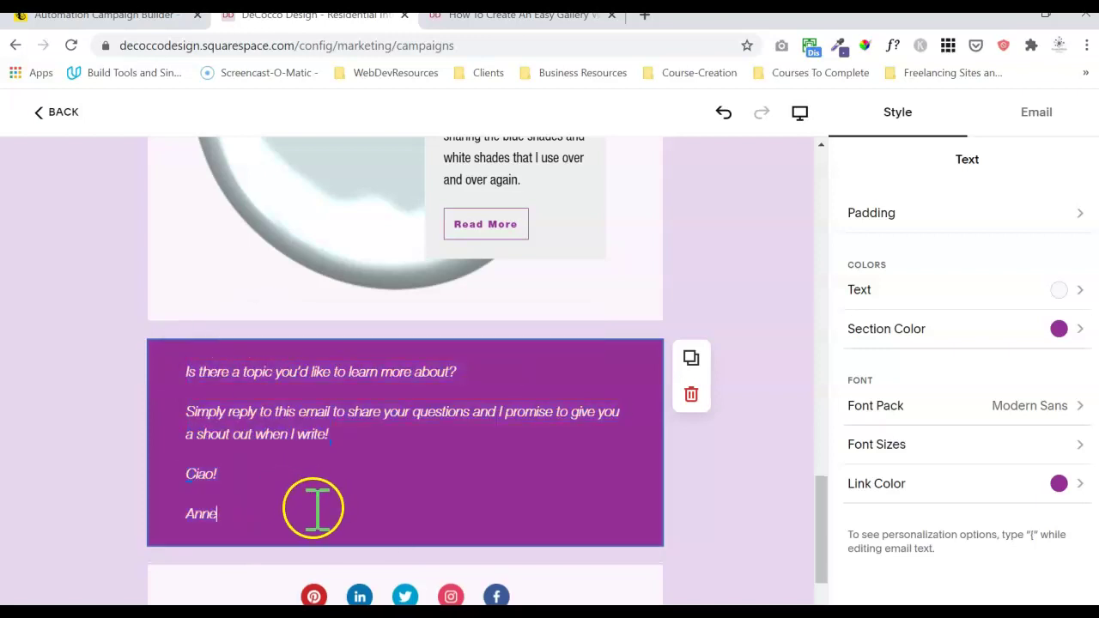
double_click(192, 371)
left_click(364, 452)
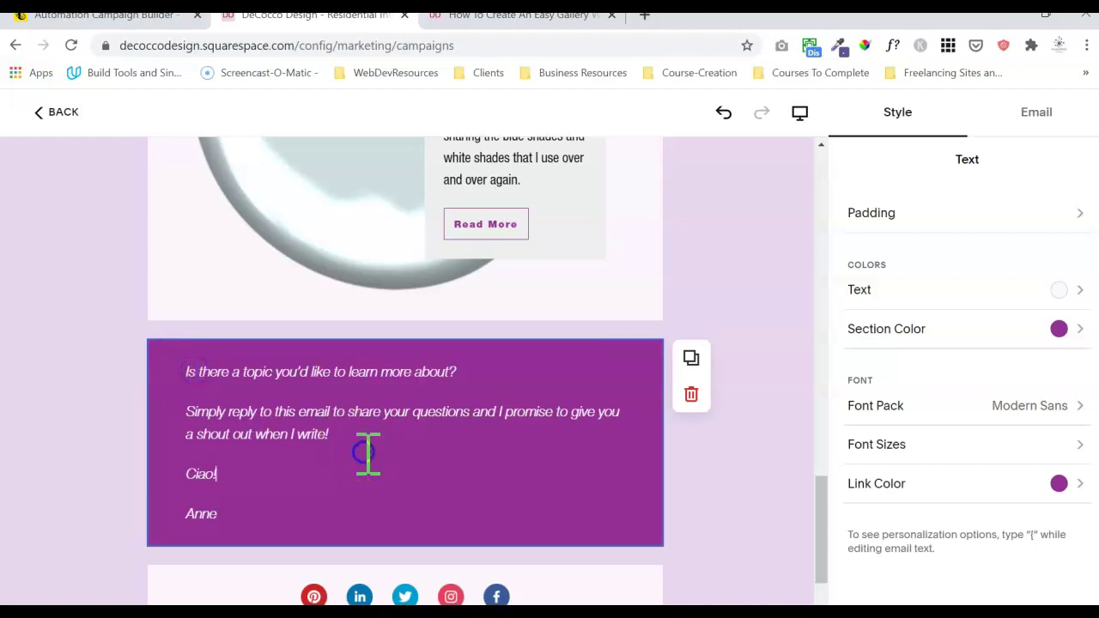
left_click(711, 502)
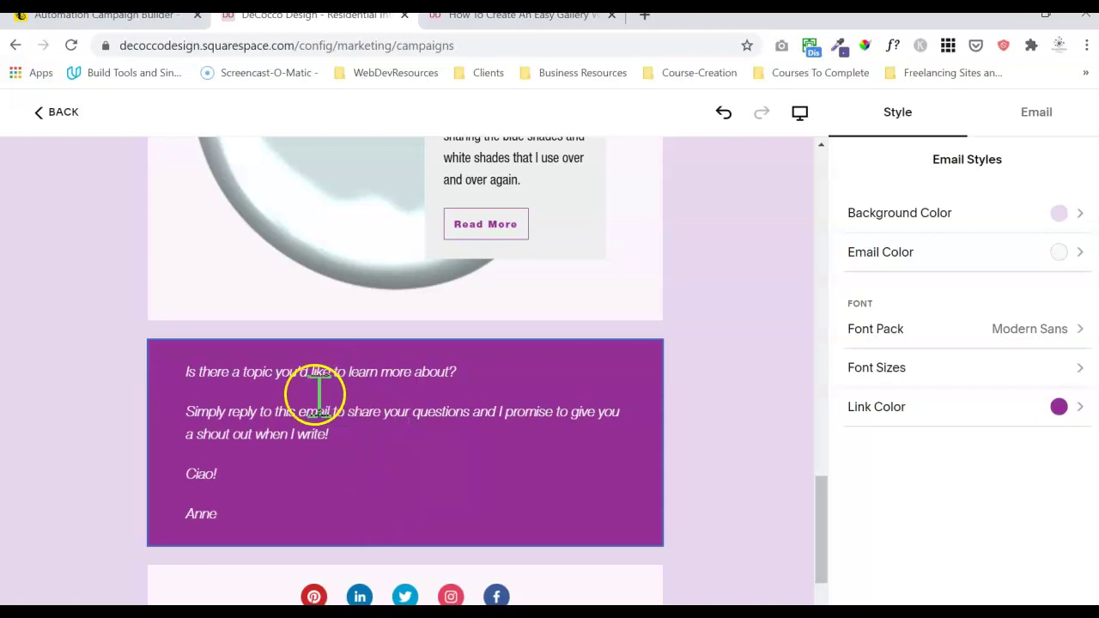
left_click_drag(258, 513, 170, 347)
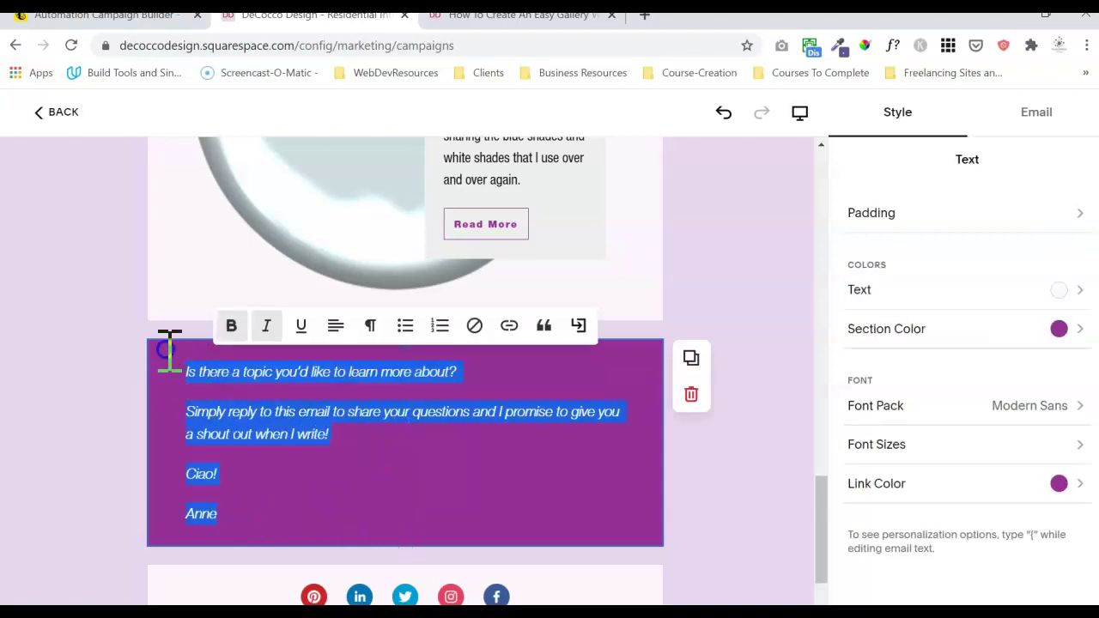
left_click(267, 327)
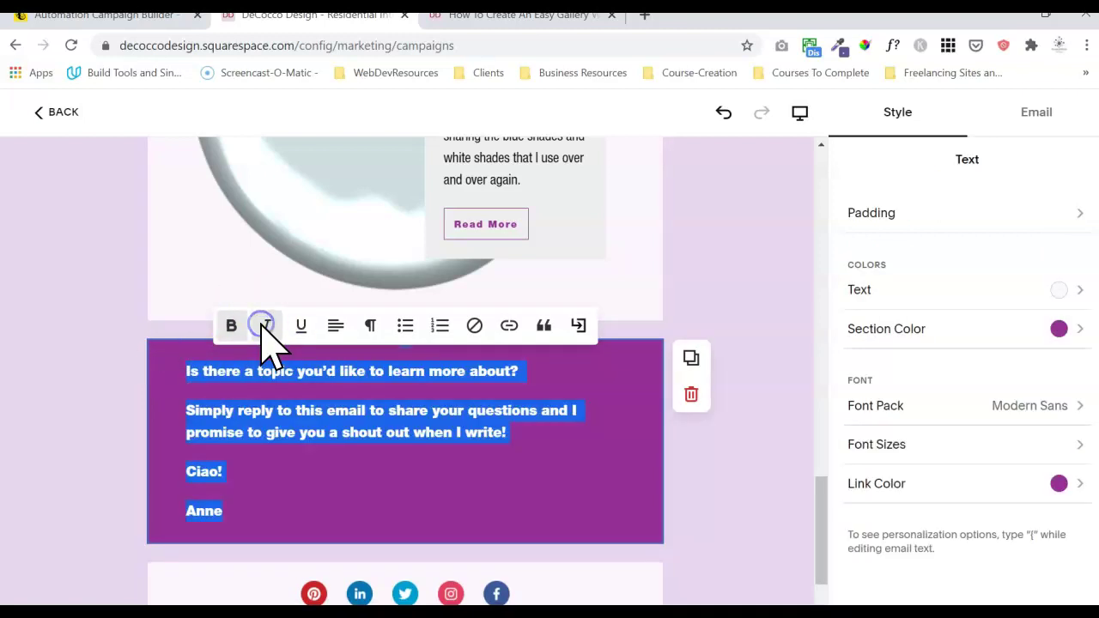
left_click(287, 472)
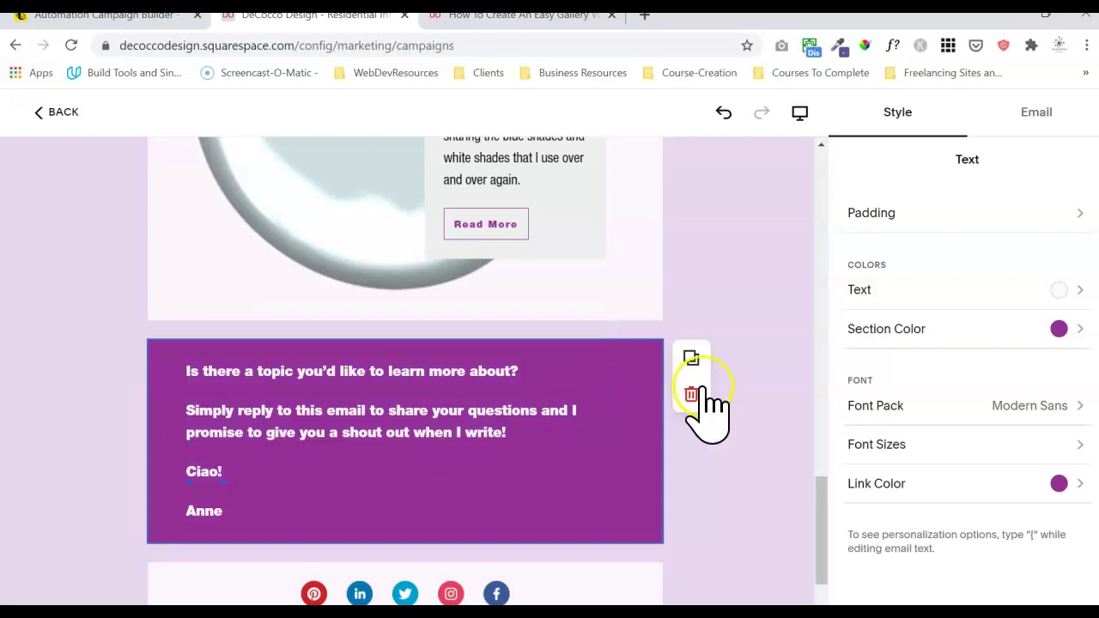
- Give the closing sign-off block a purple #932E94 section colour
left_click(962, 329)
left_click(896, 250)
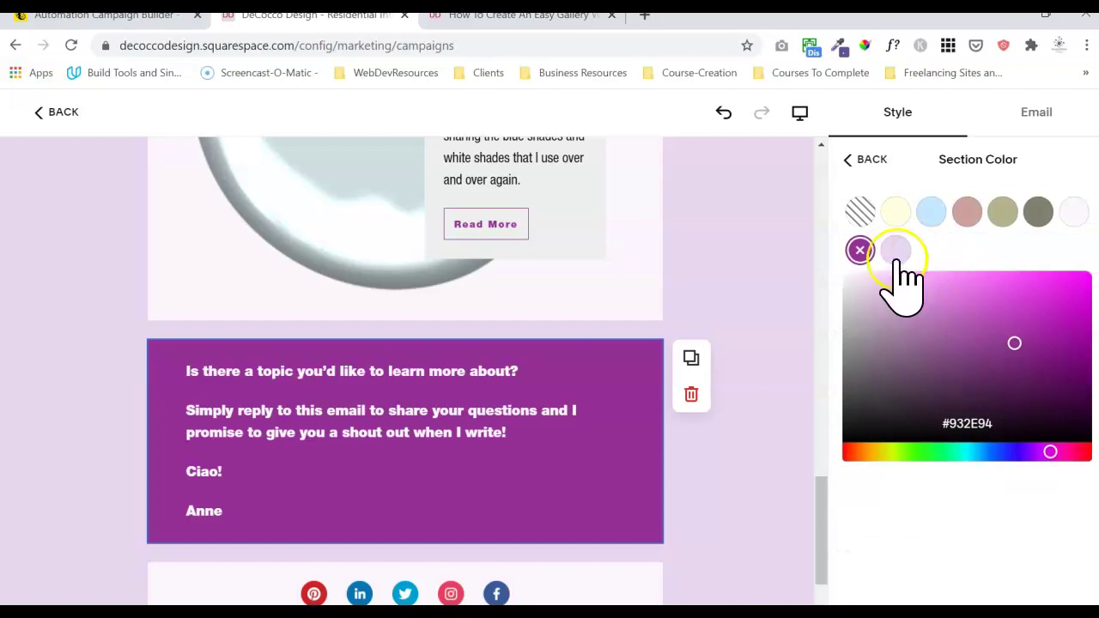
left_click(860, 251)
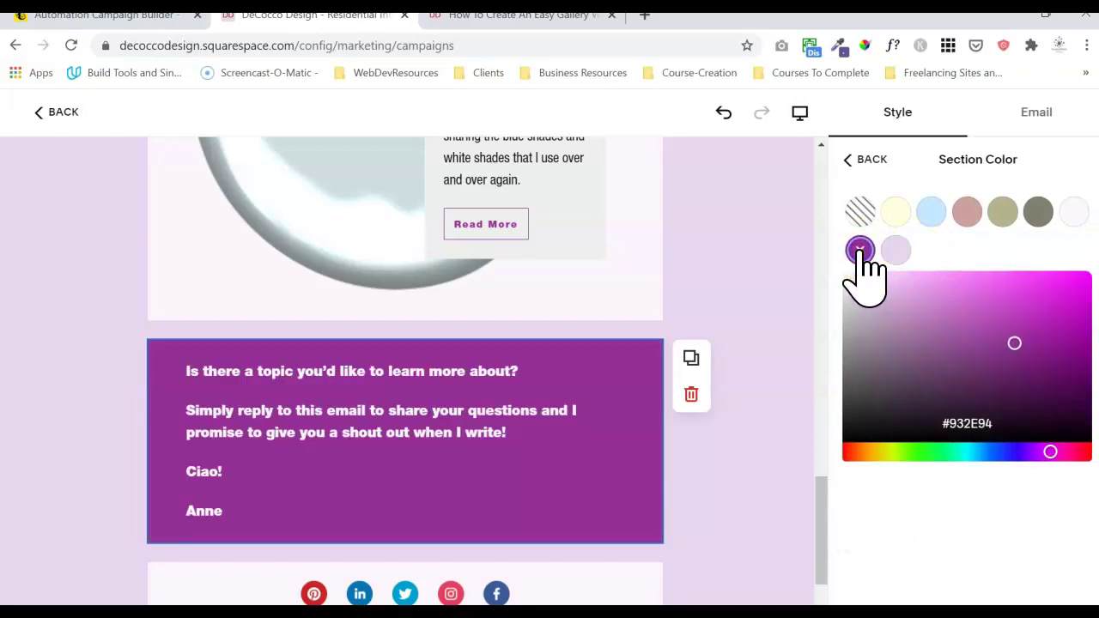
left_click(848, 160)
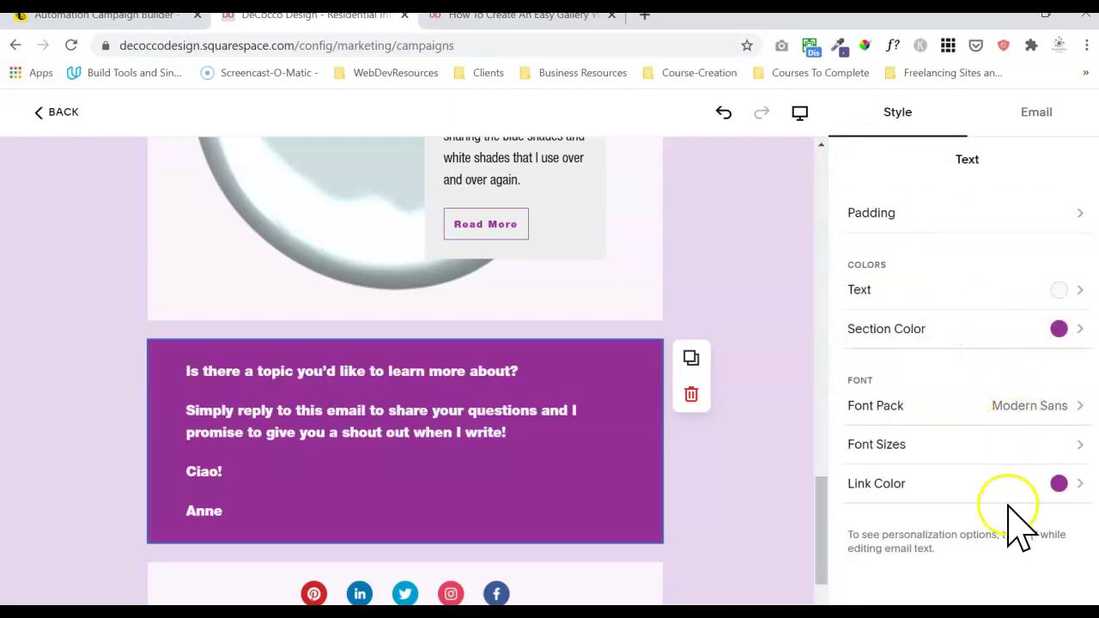
- Leave the text colour unchanged and change the link colour to pale lavender
left_click(1032, 292)
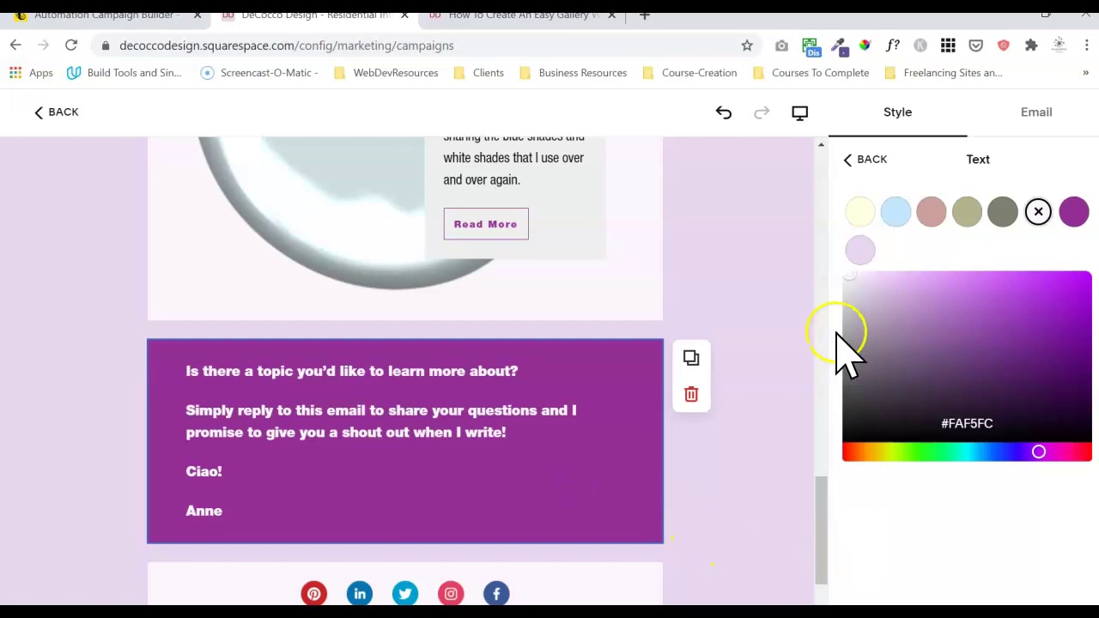
left_click(861, 161)
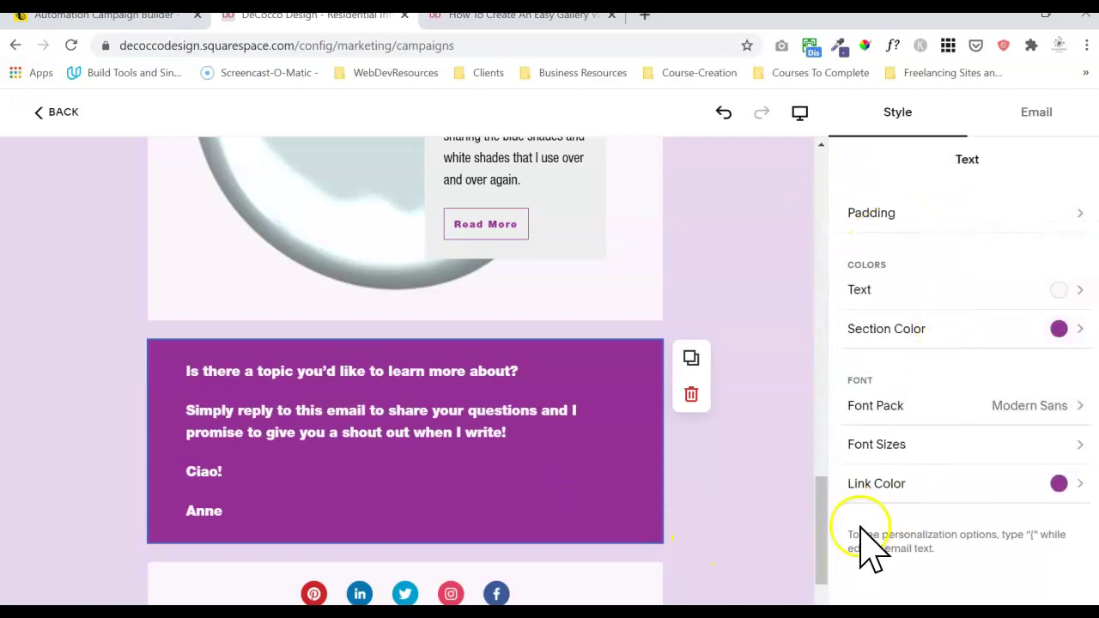
left_click(885, 489)
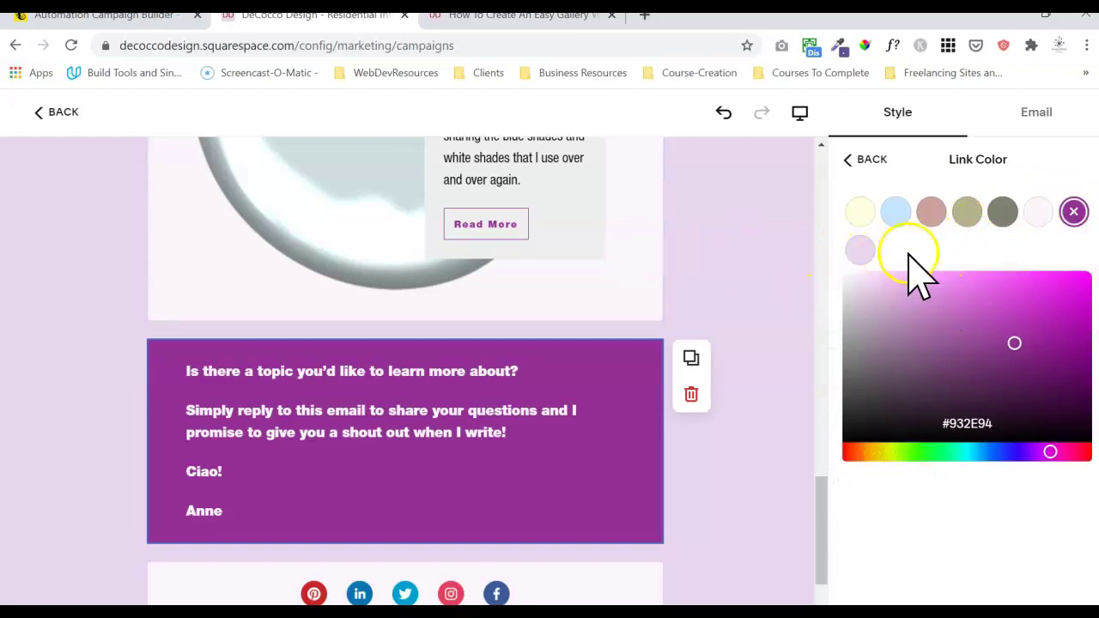
left_click(860, 251)
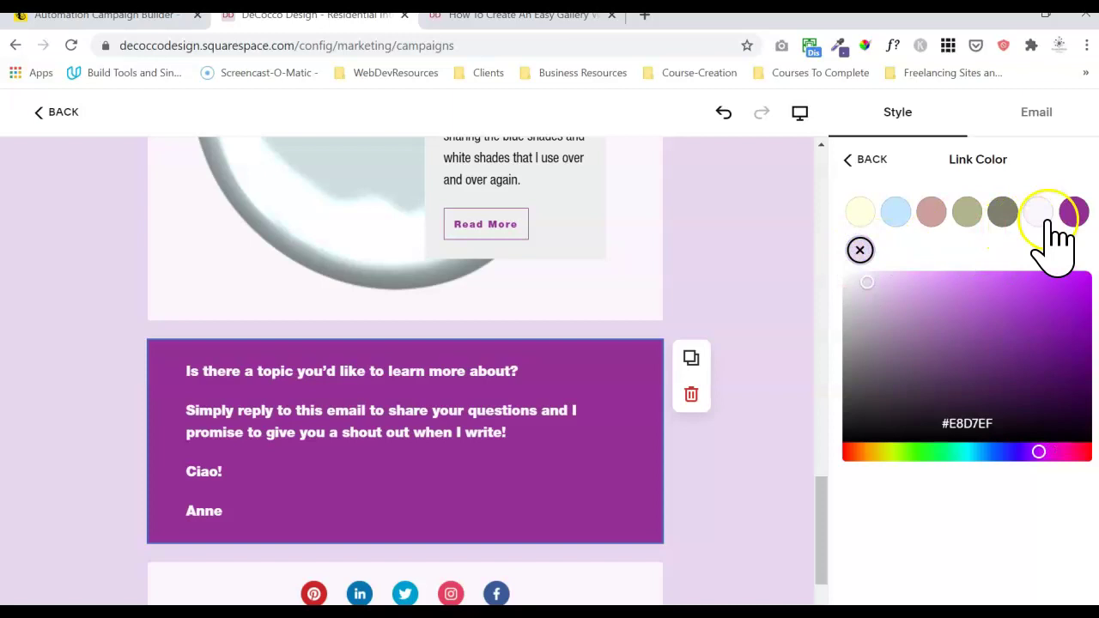
left_click(850, 160)
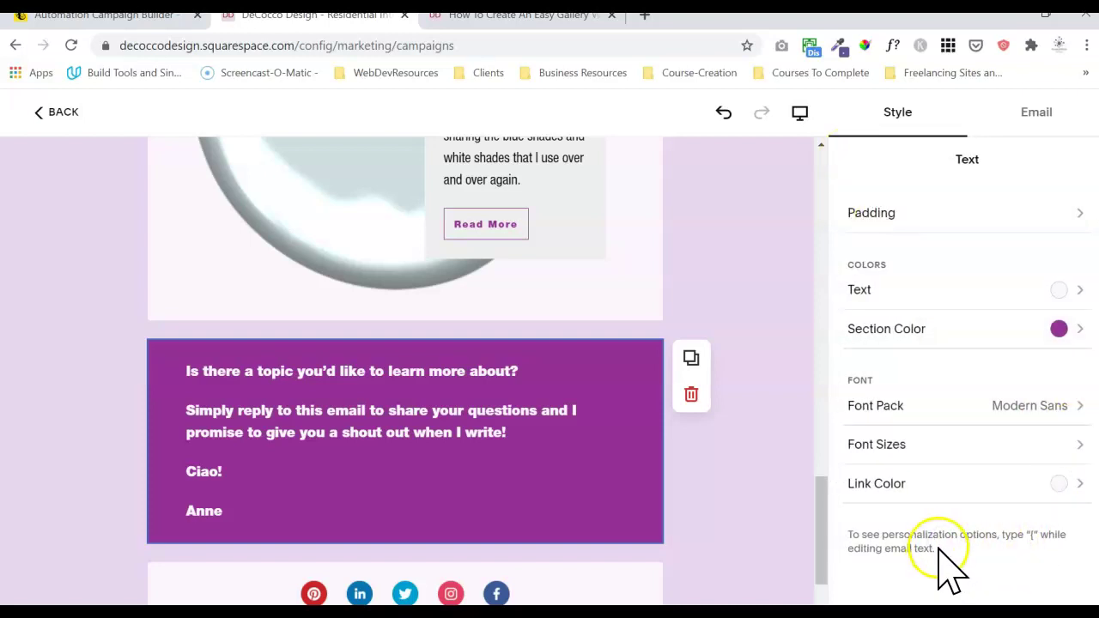
- Check the block's padding and test moving the spacer below it, leaving both unchanged
left_click(986, 214)
left_click(872, 163)
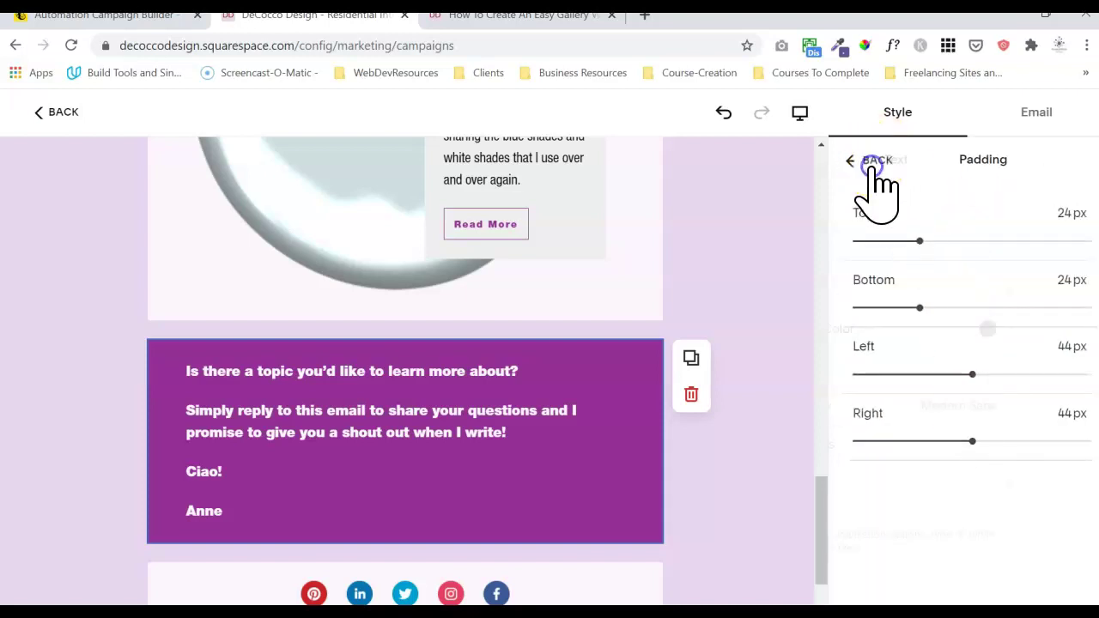
left_click(582, 554)
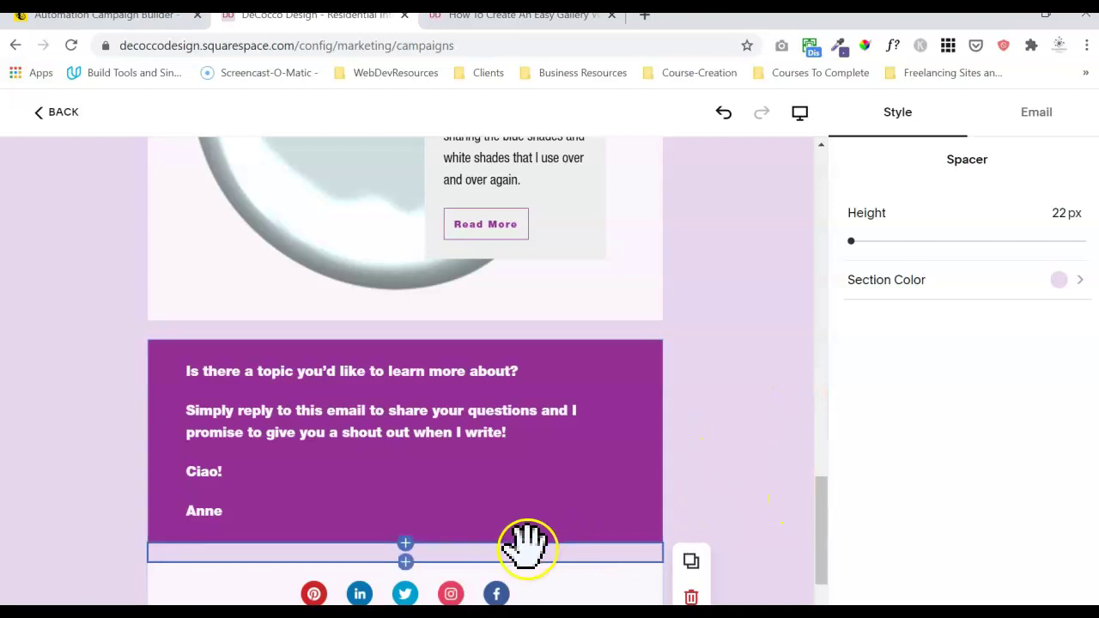
left_click_drag(526, 542, 438, 537)
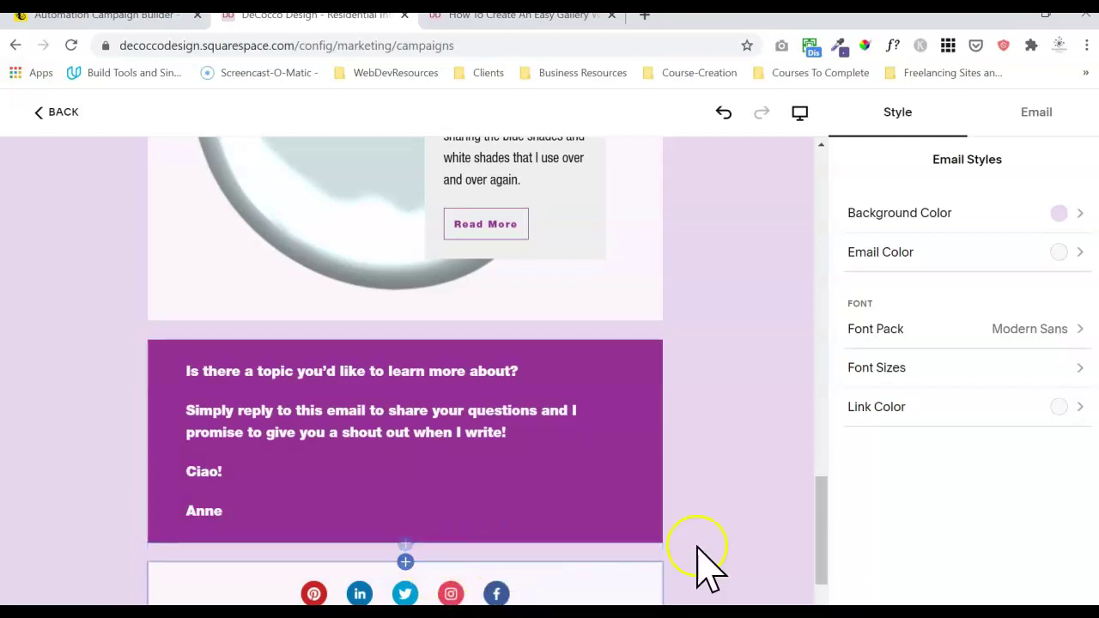
left_click_drag(823, 537, 812, 570)
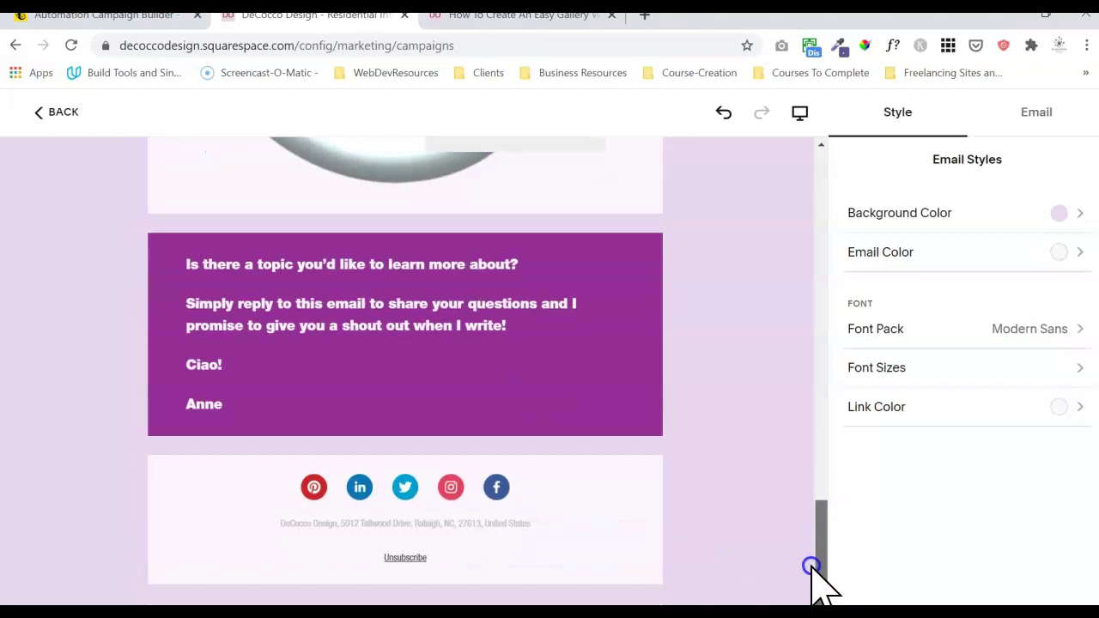
- Enable Pinterest in the footer's social links and move Instagram to the end after Facebook
left_click(547, 515)
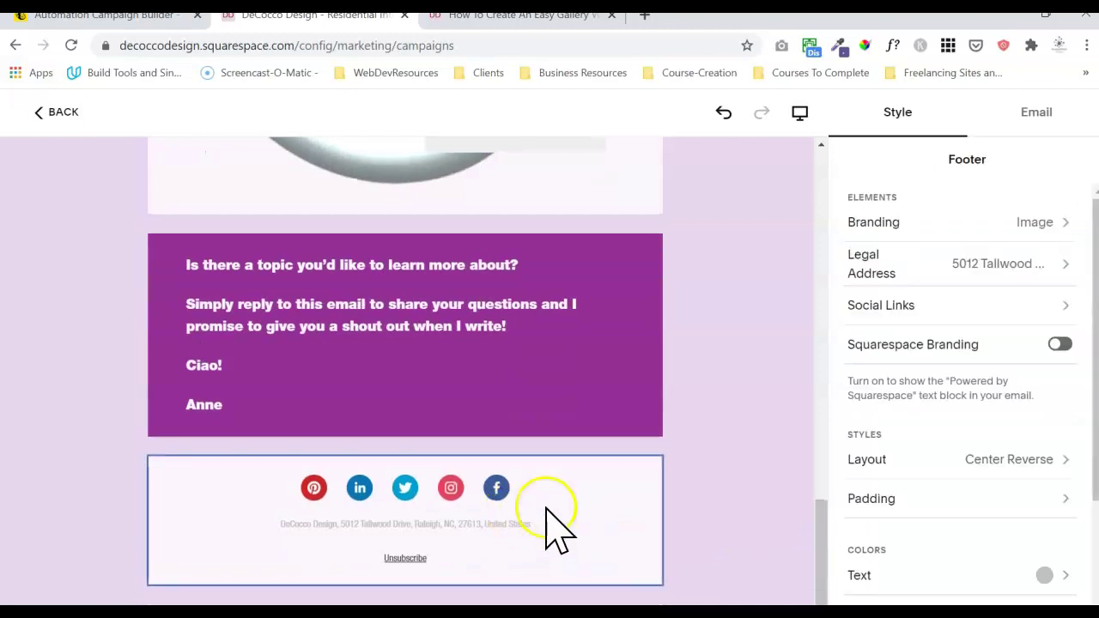
left_click(988, 309)
left_click(1061, 325)
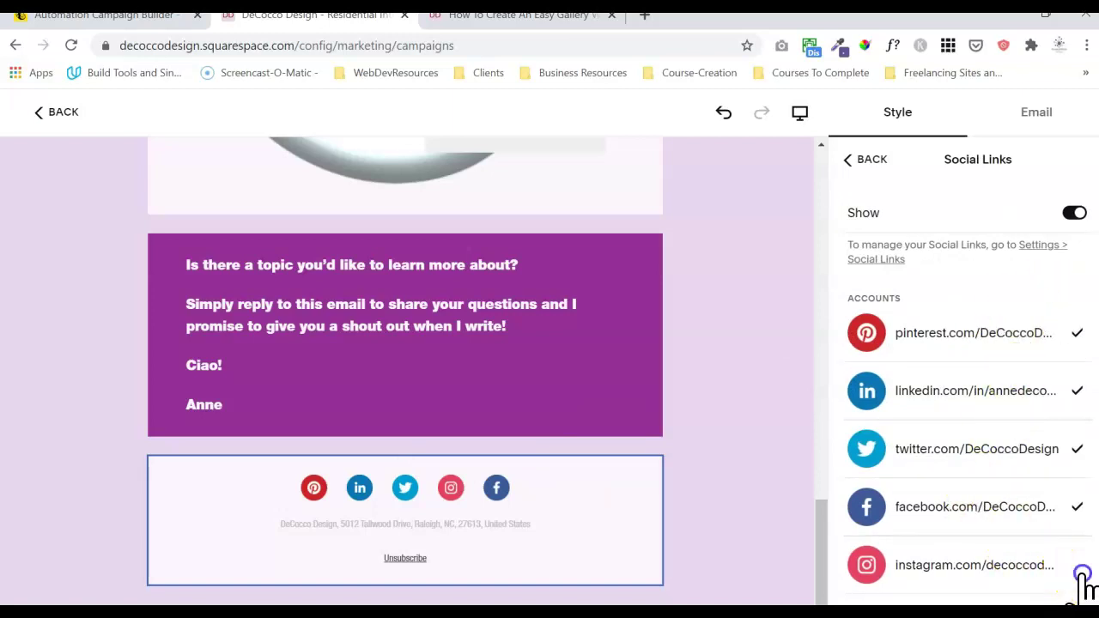
left_click(1078, 571)
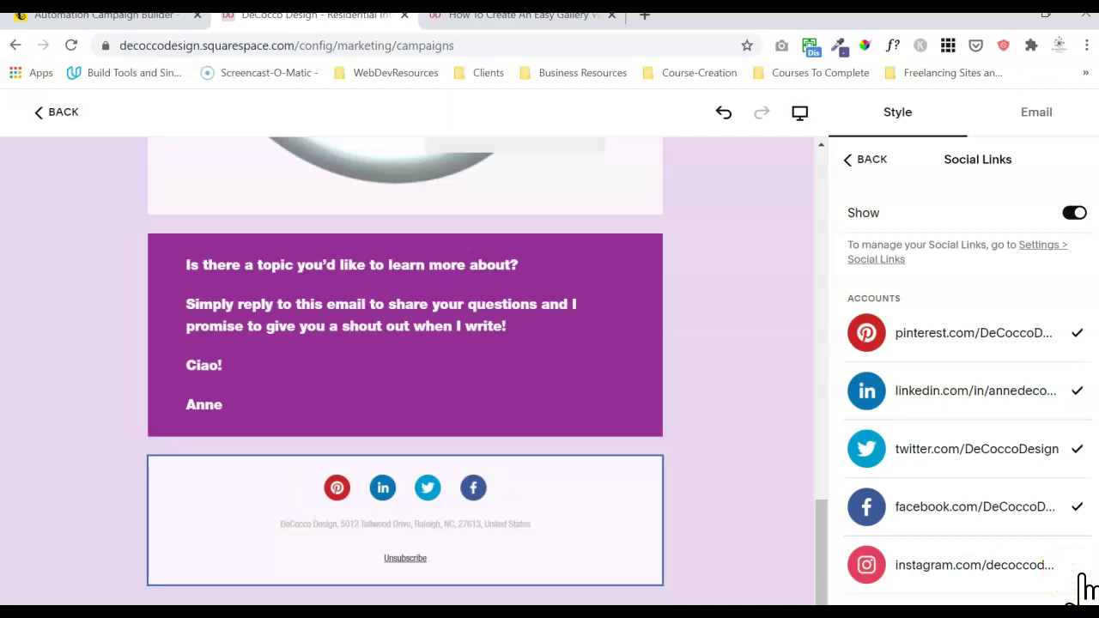
left_click(1079, 570)
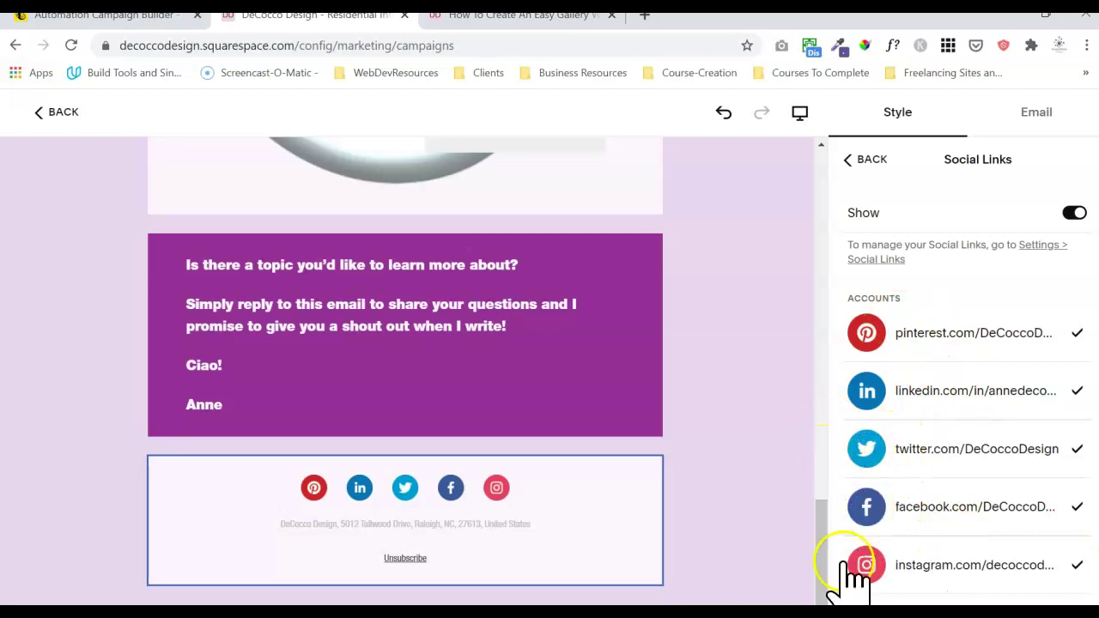
left_click(863, 160)
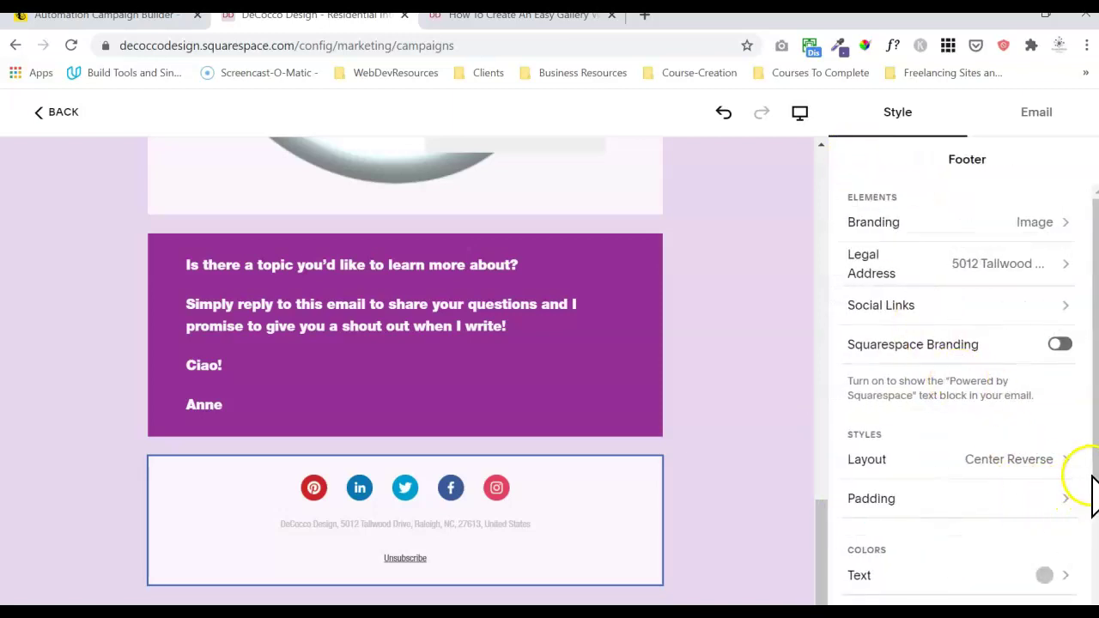
left_click_drag(1087, 488, 1093, 419)
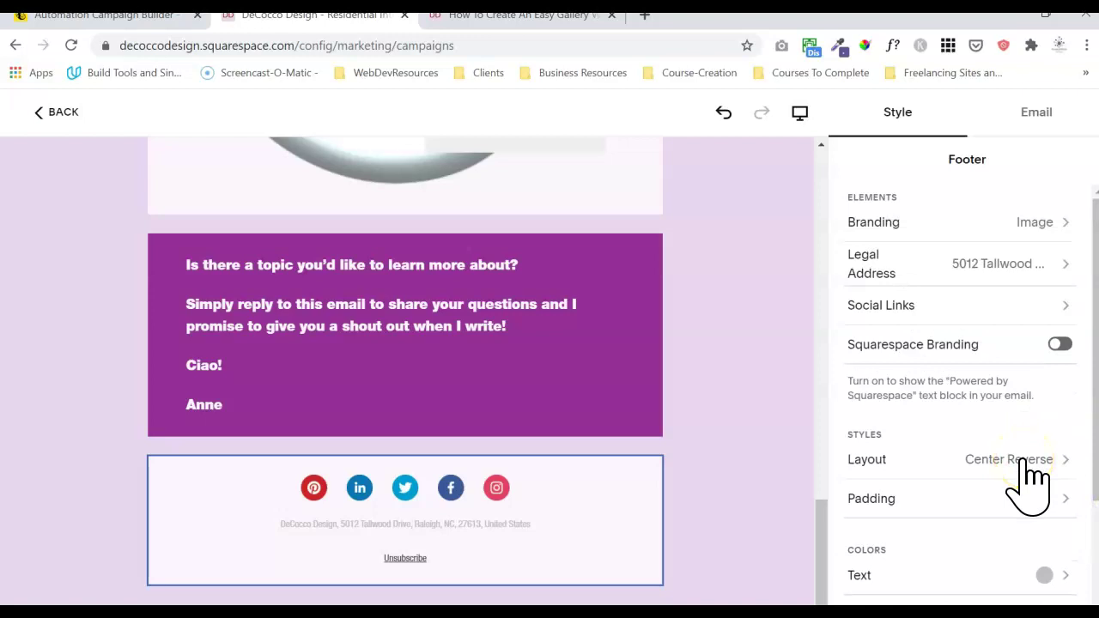
- Use the DeCocco Design logo as footer branding and increase its logo height
left_click(1031, 225)
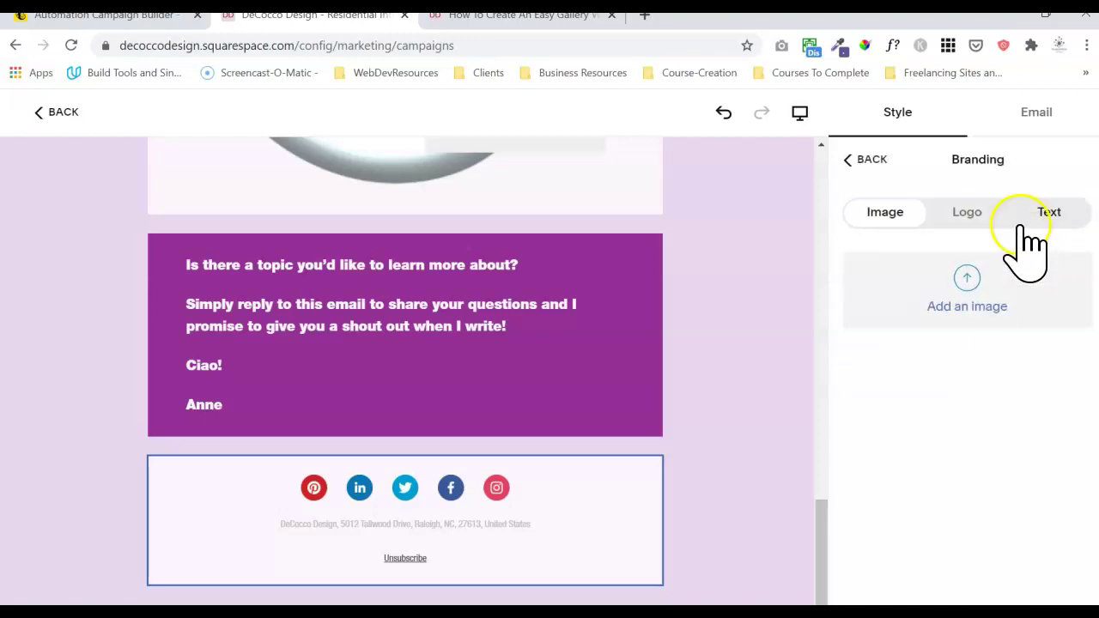
left_click(970, 217)
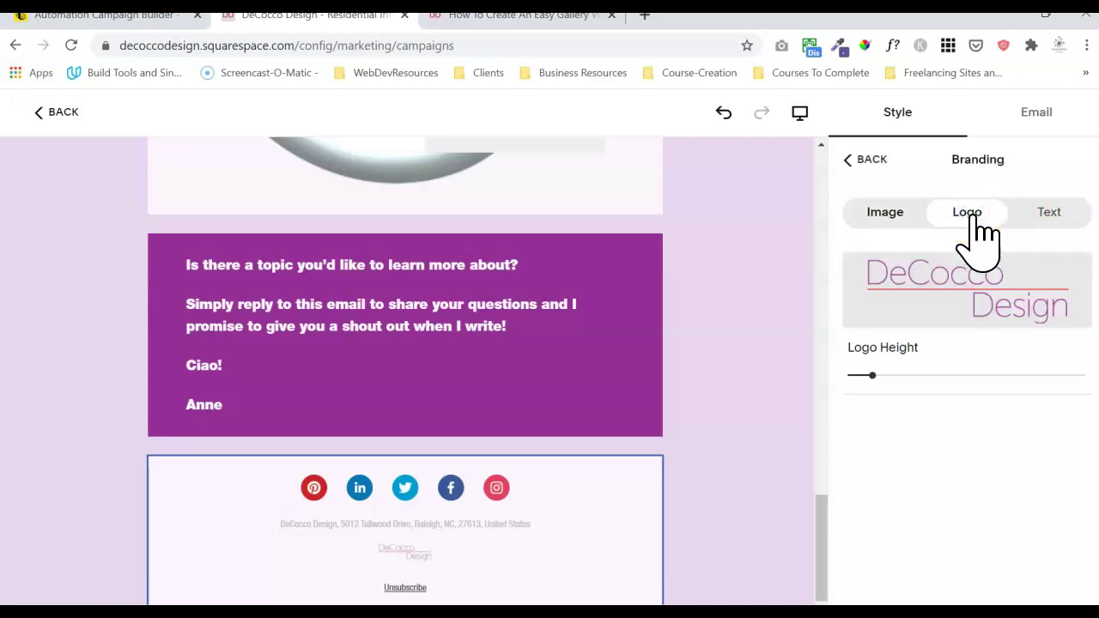
left_click_drag(874, 376, 960, 383)
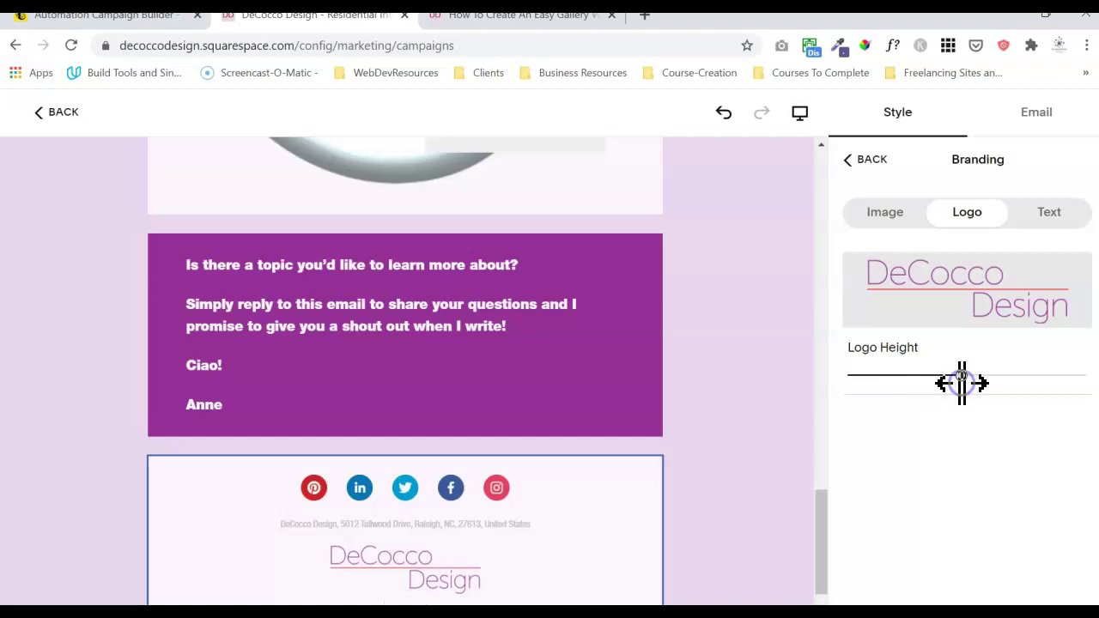
- Try the footer layouts and keep Center Reversed, with the logo beneath icons and address
left_click(877, 161)
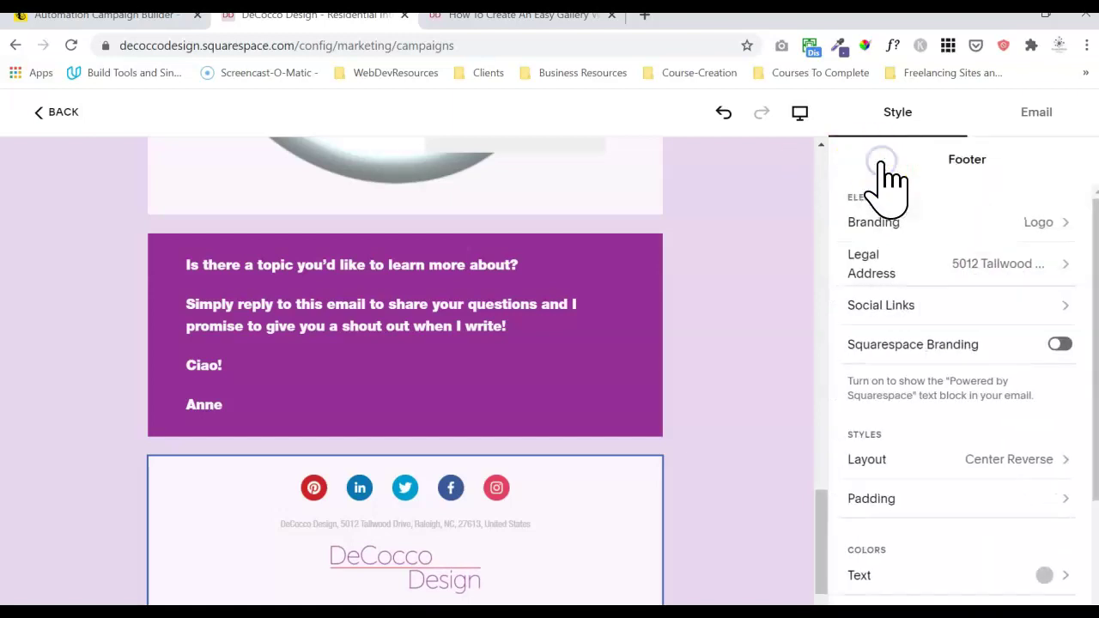
left_click(931, 465)
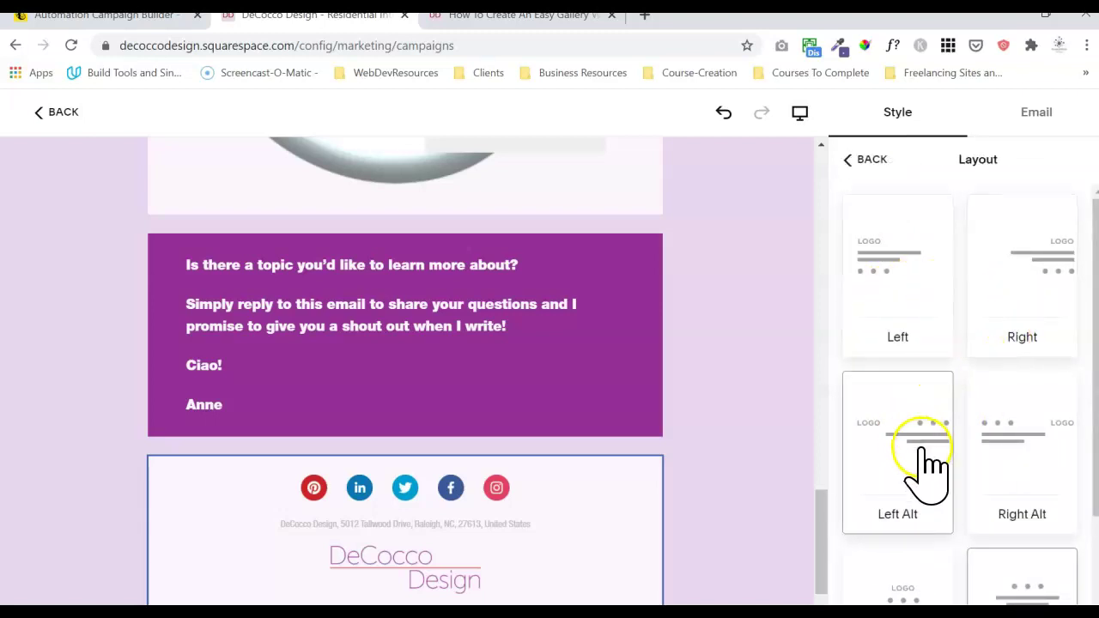
left_click(1062, 440)
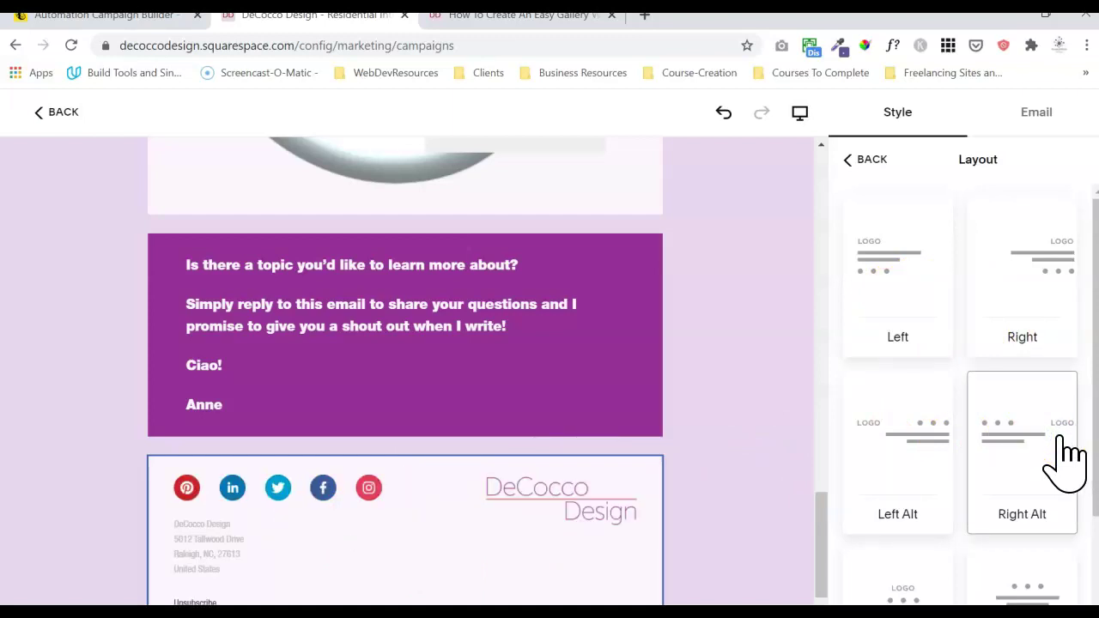
left_click(898, 446)
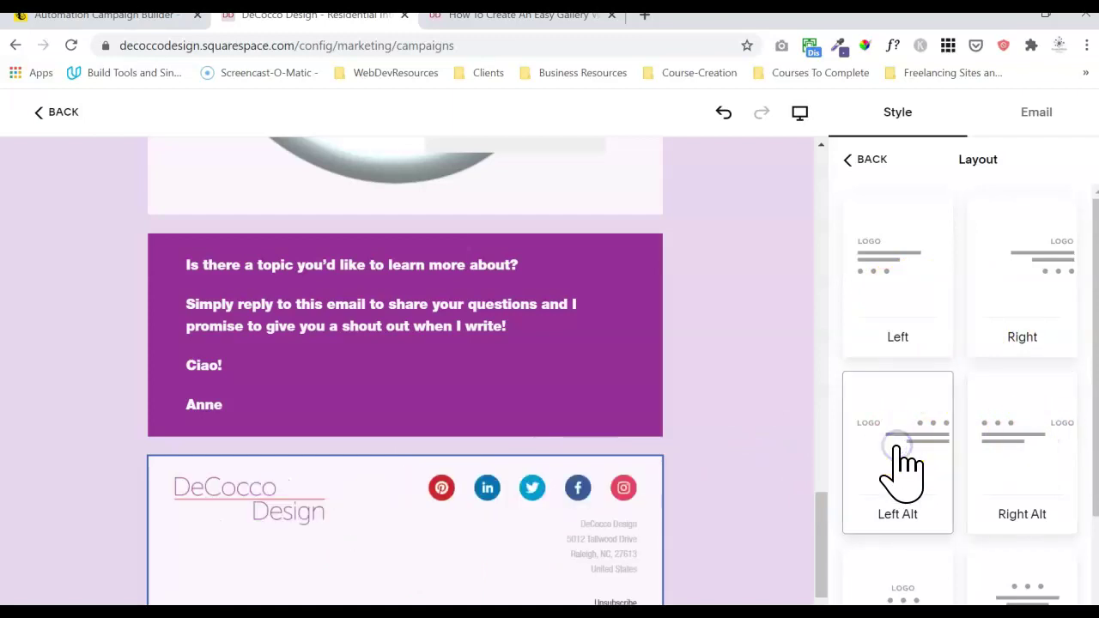
left_click(900, 271)
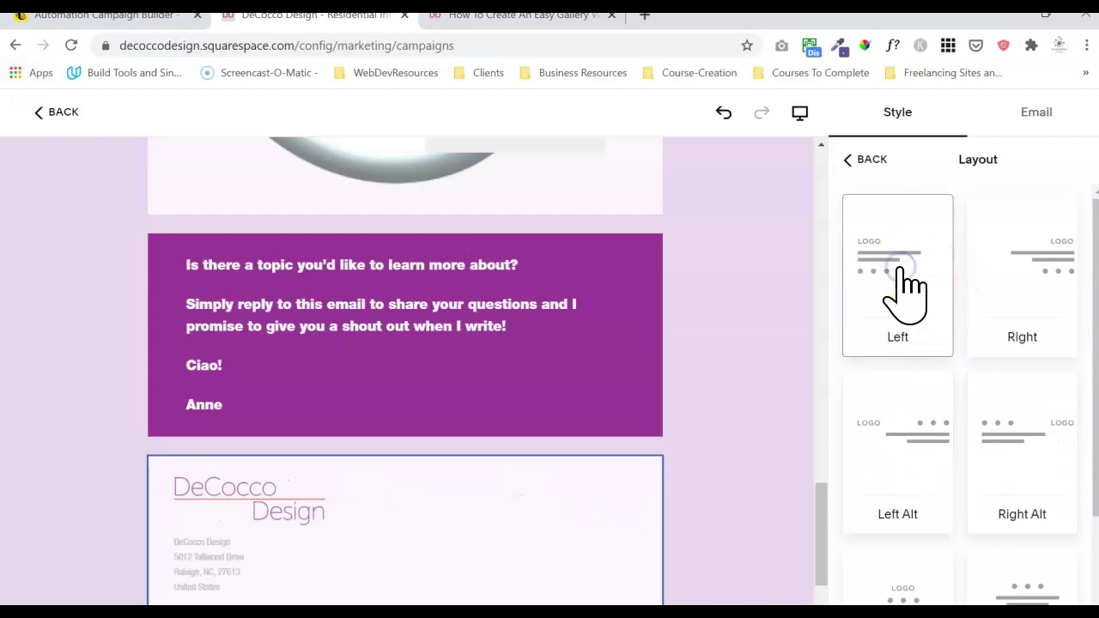
left_click(976, 472)
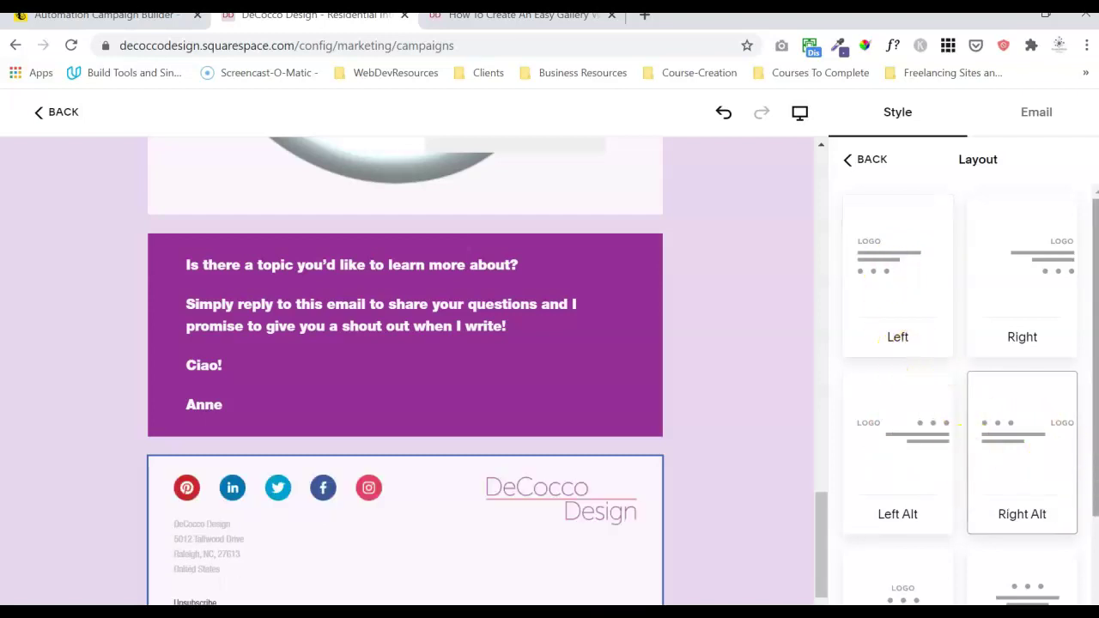
scroll(1072, 589, "down", 3)
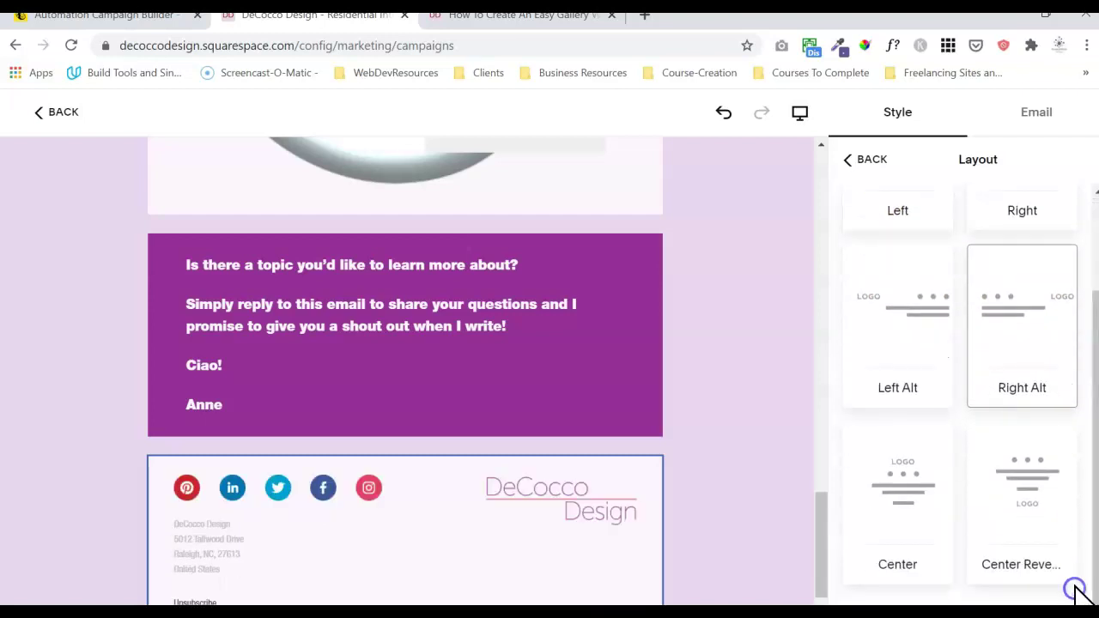
left_click(1036, 465)
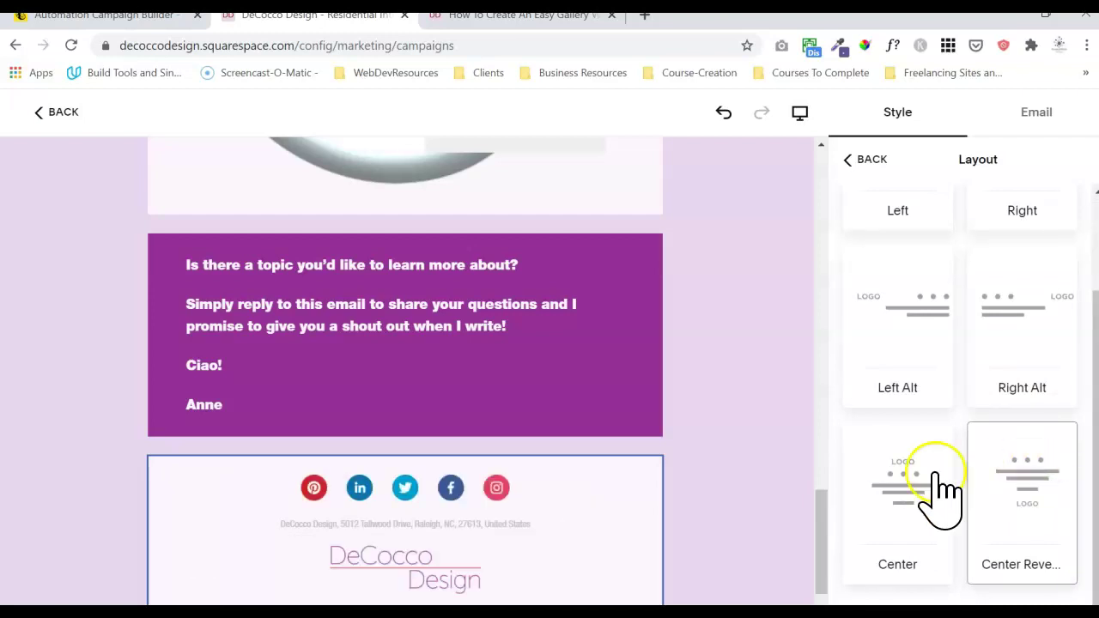
left_click(878, 486)
left_click(970, 492)
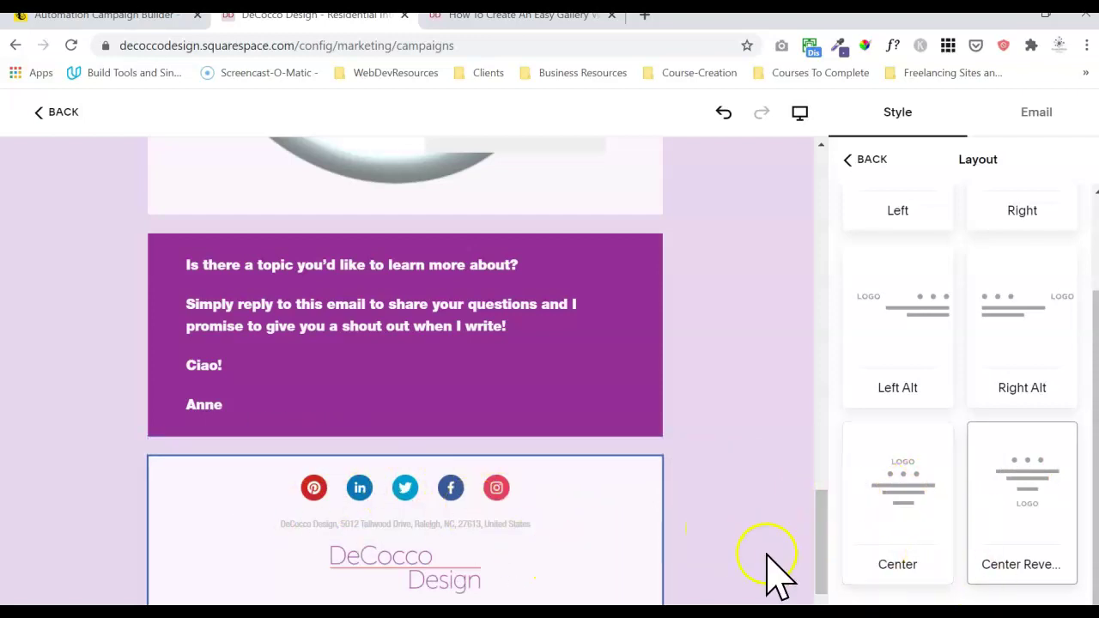
left_click_drag(820, 550, 855, 159)
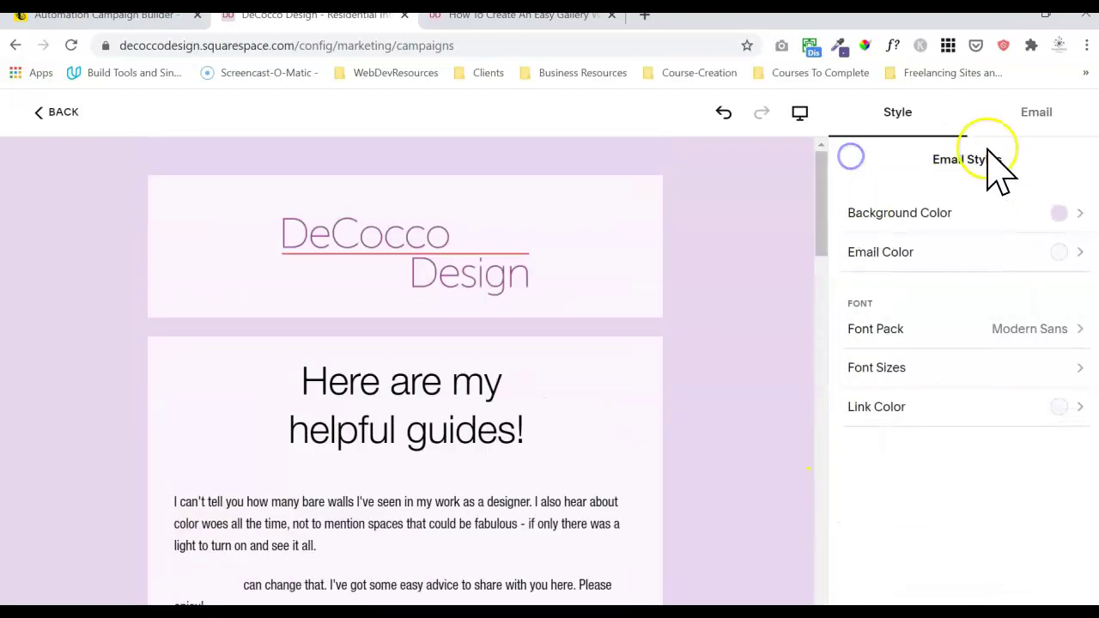
- Send a test of the Welcome Email to two comma-separated recipient addresses and confirm
left_click(1017, 113)
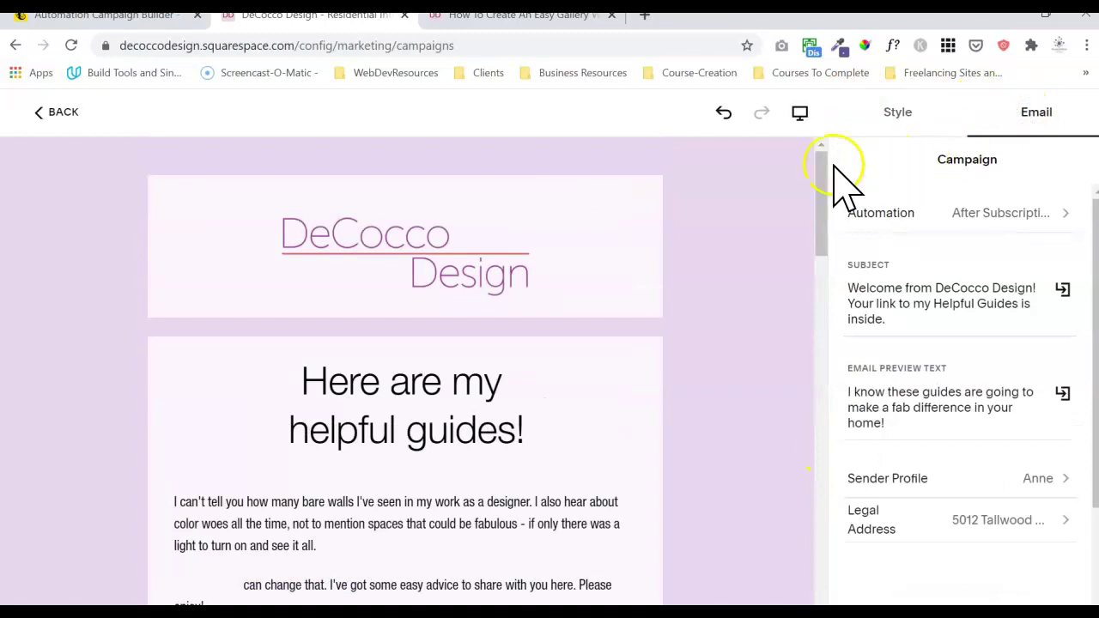
left_click_drag(1095, 373, 1095, 485)
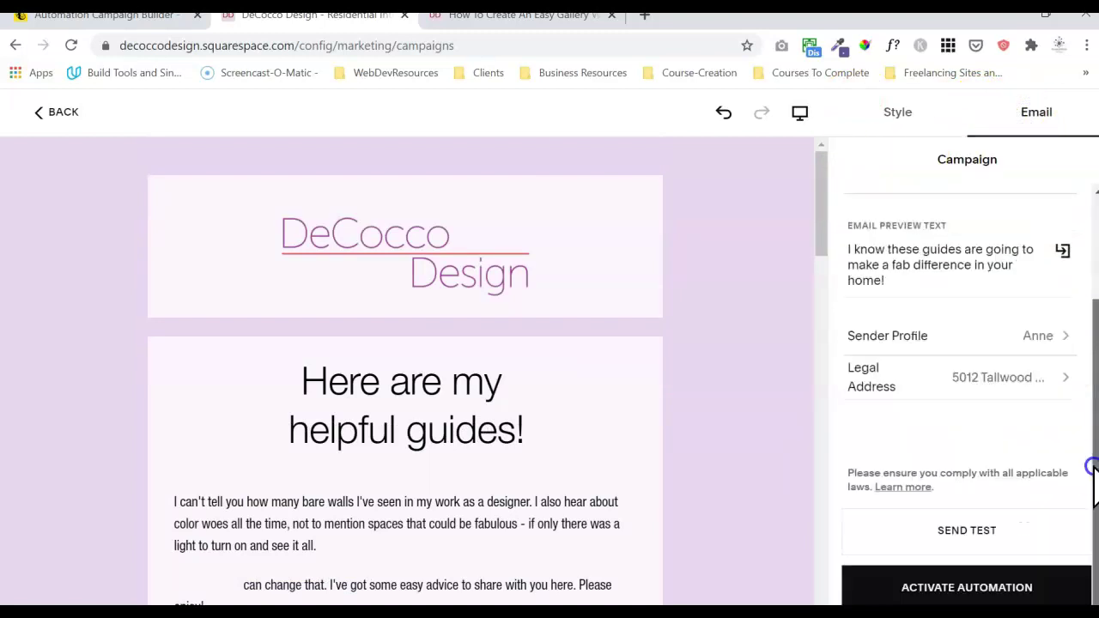
left_click(955, 530)
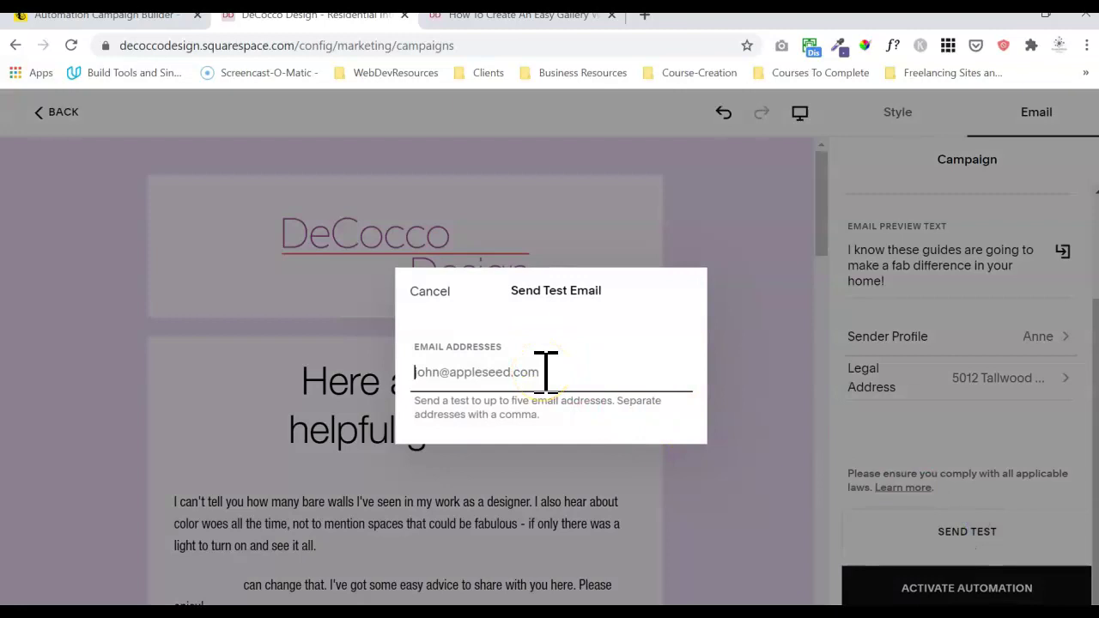
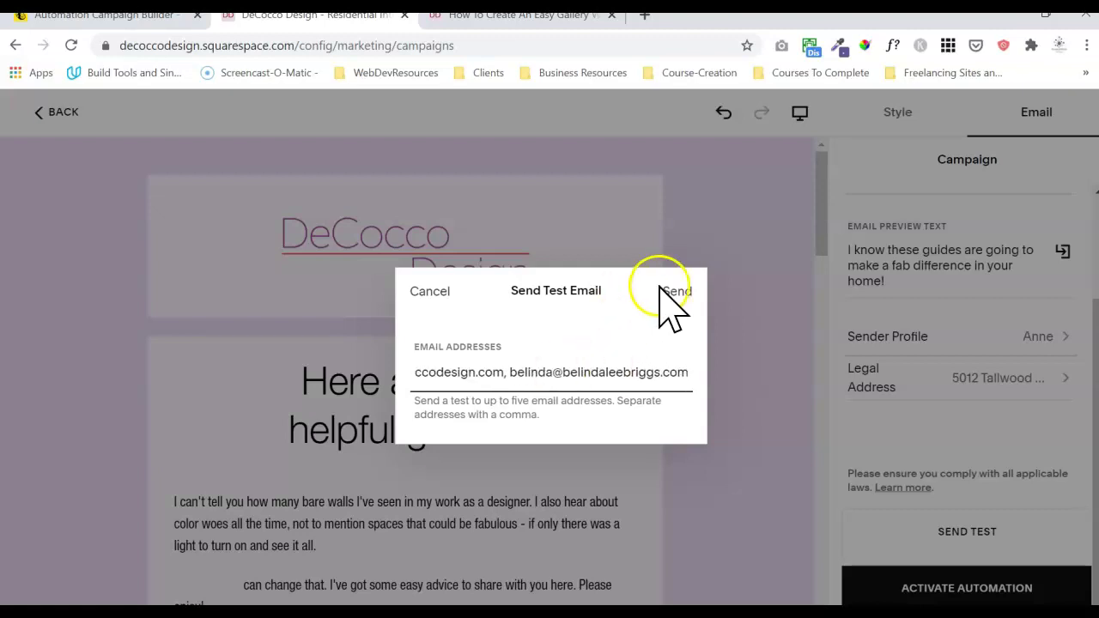
left_click(679, 292)
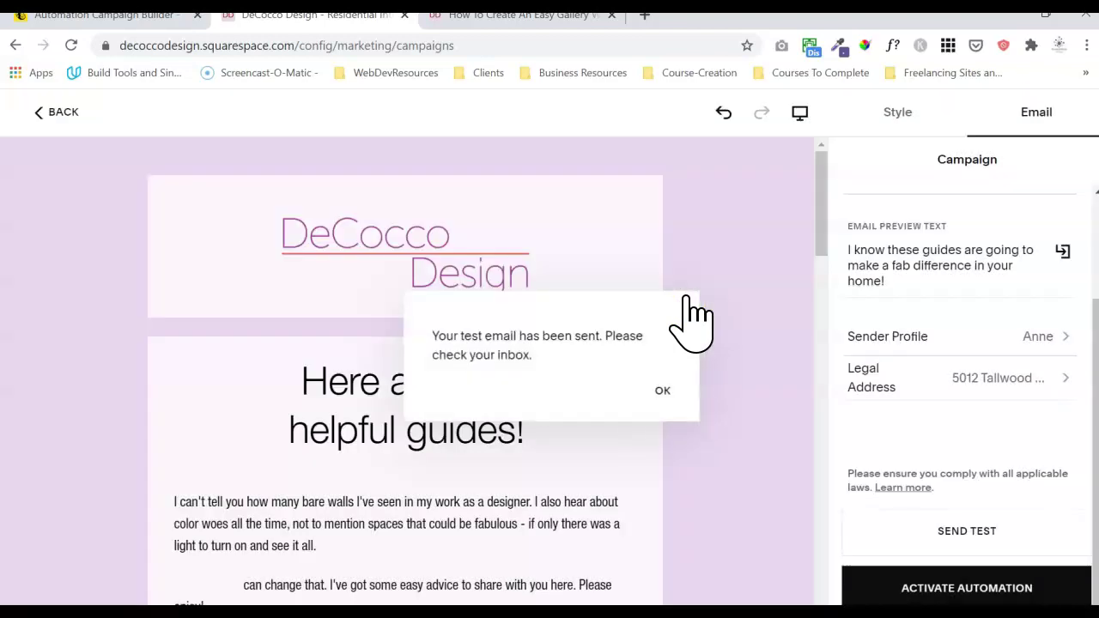
left_click(665, 389)
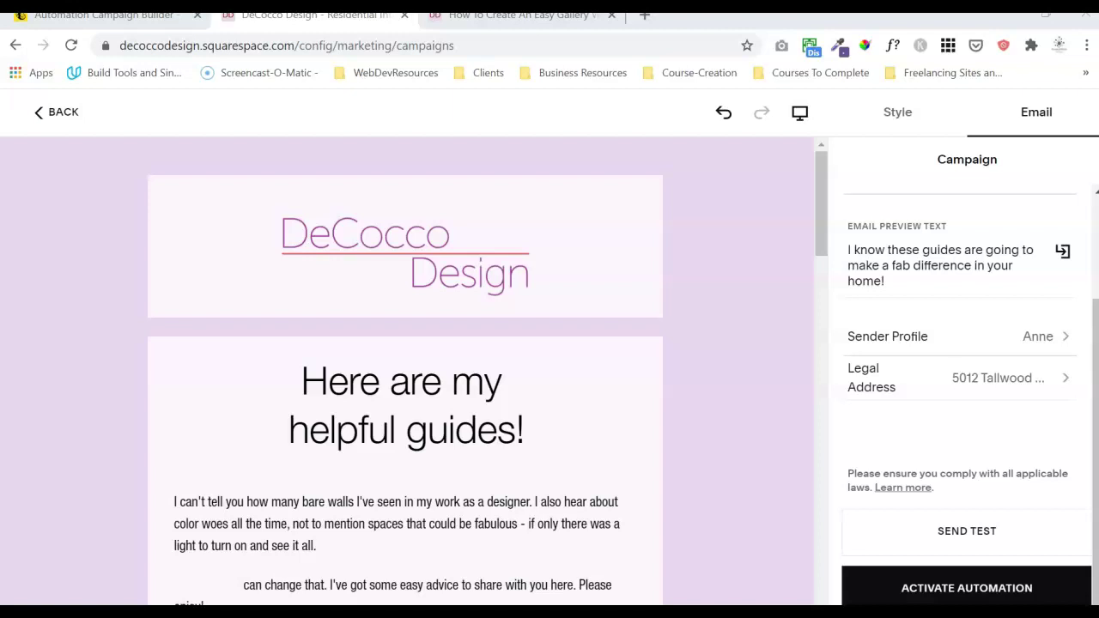
- In Gmail, review the test email, check its sender address in the details, then close Gmail
left_click_drag(0, 26, 620, 74)
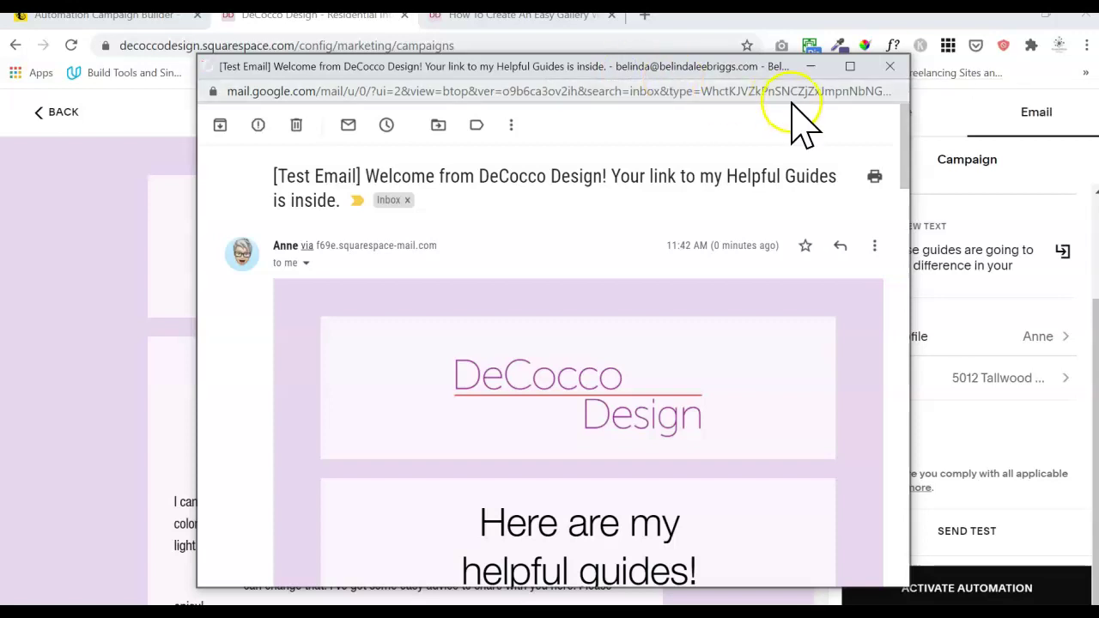
mouse_move(907, 165)
left_mouse_down()
mouse_move(878, 512)
mouse_move(919, 157)
left_mouse_up()
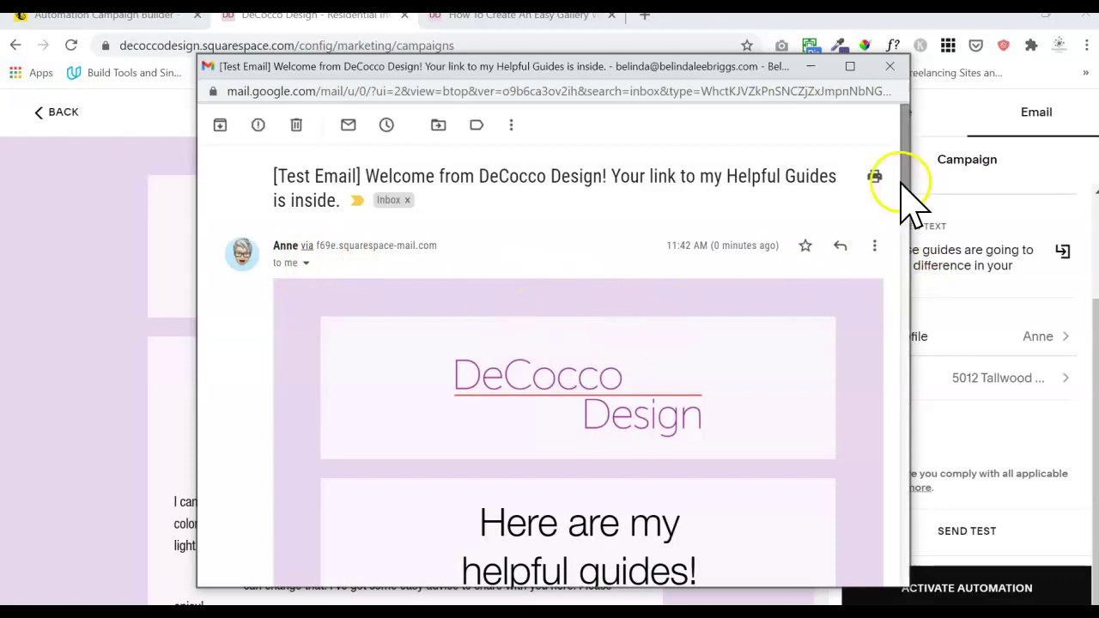
left_click(305, 263)
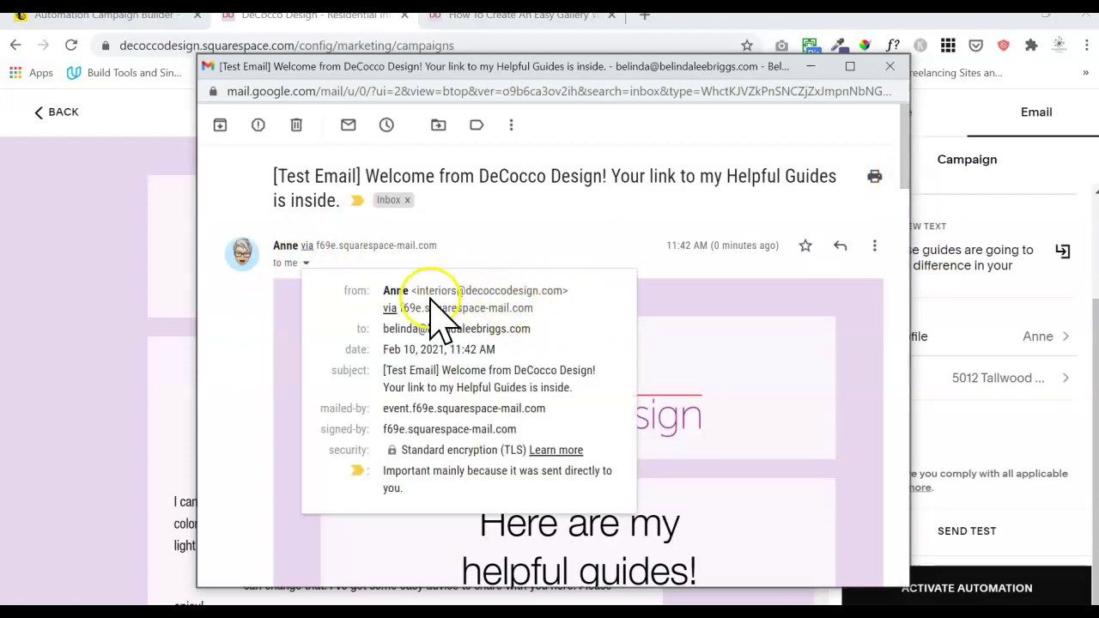
left_click_drag(417, 292, 567, 294)
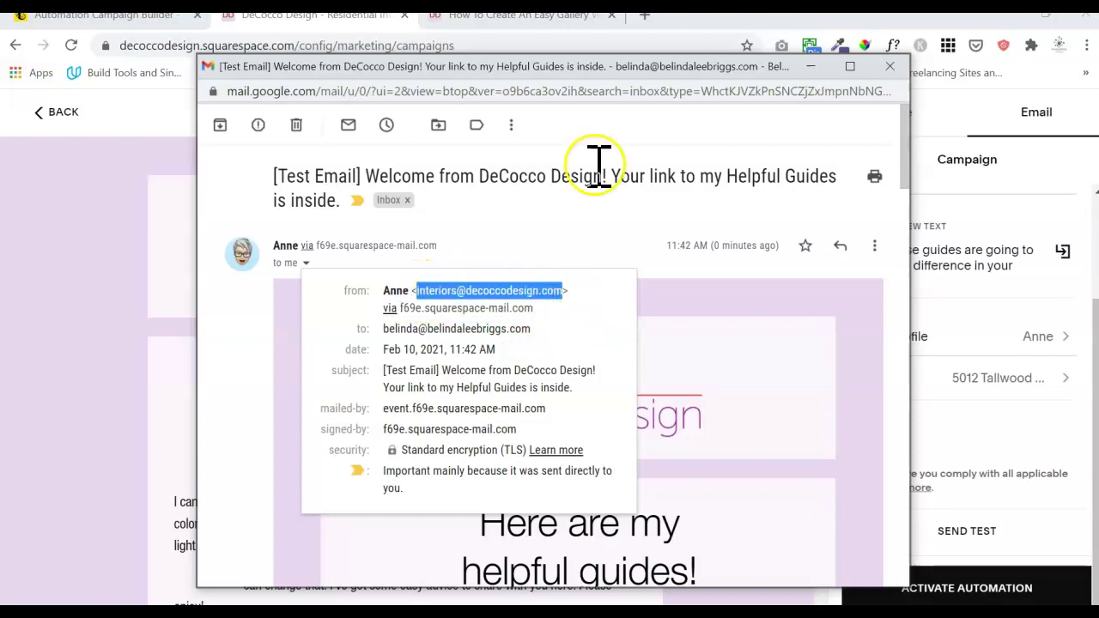
left_click(541, 217)
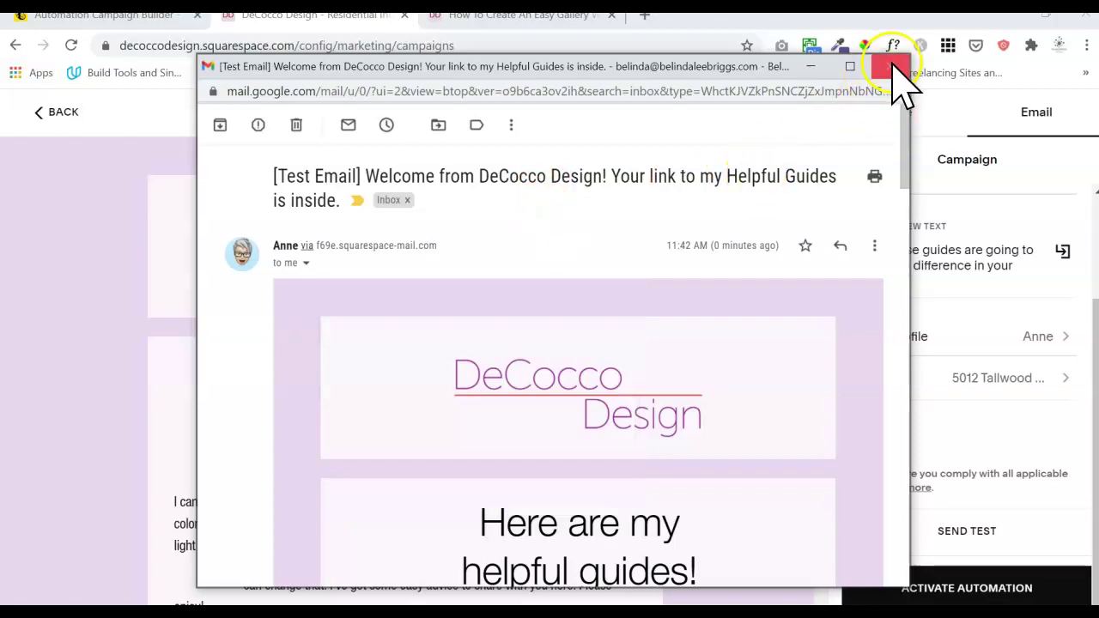
left_click(891, 67)
- Activate the Welcome Email automation, then reopen it for editing via Edit Campaign
left_click(1023, 584)
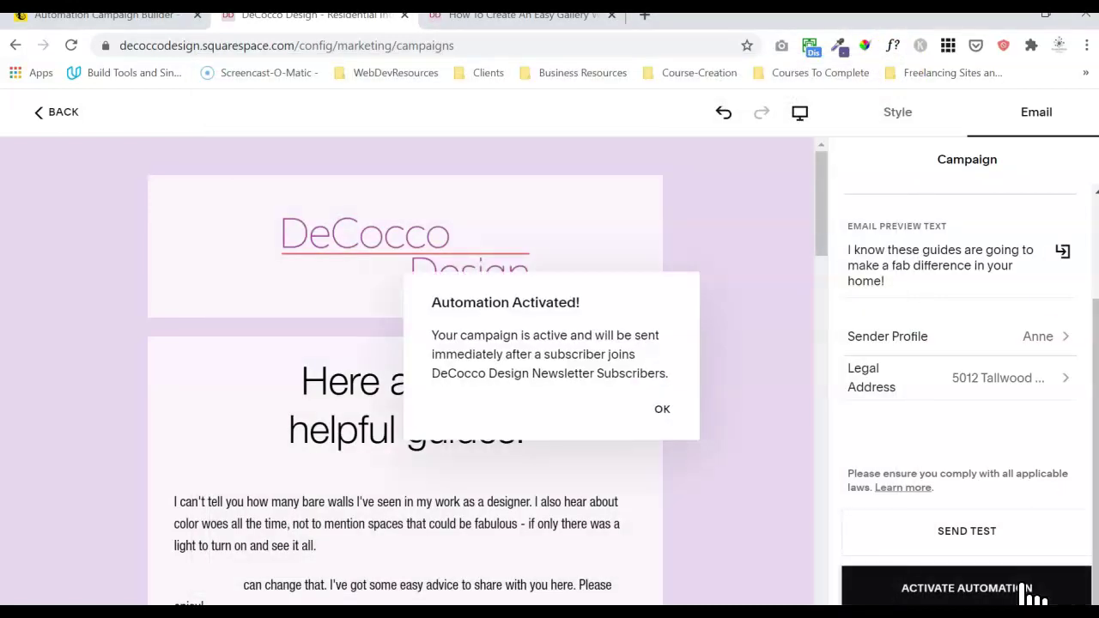
left_click(662, 409)
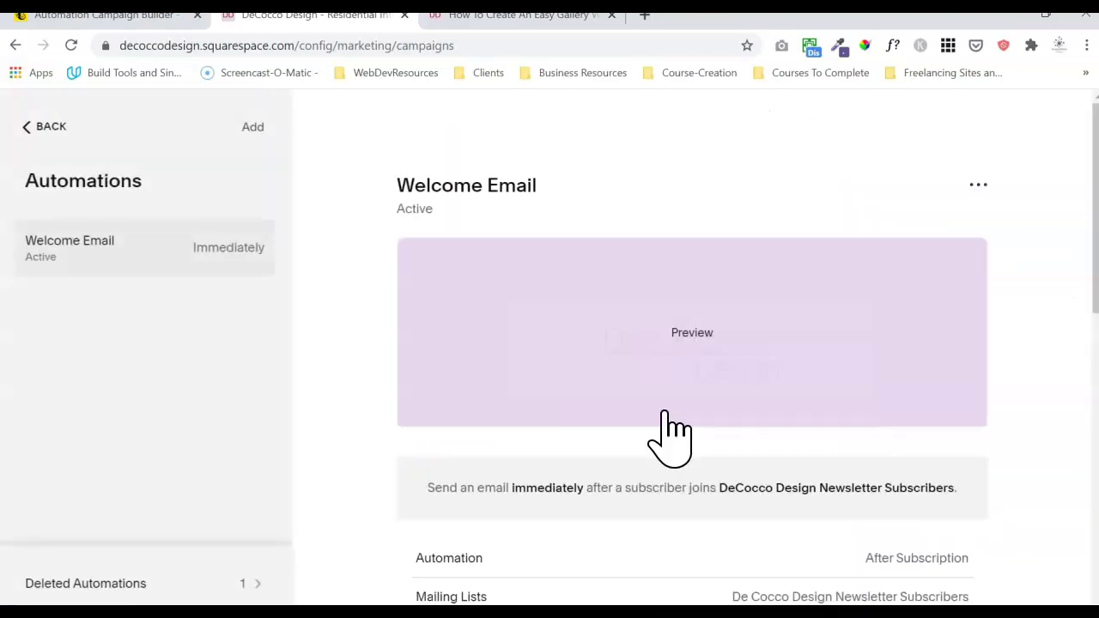
left_click(996, 187)
left_click(917, 223)
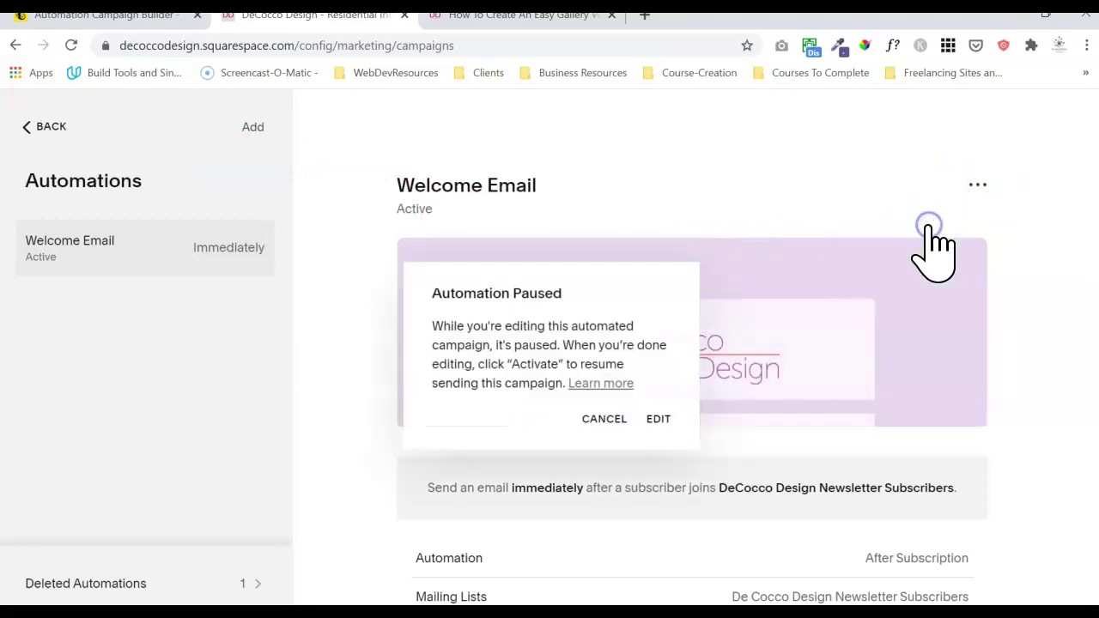
left_click(660, 420)
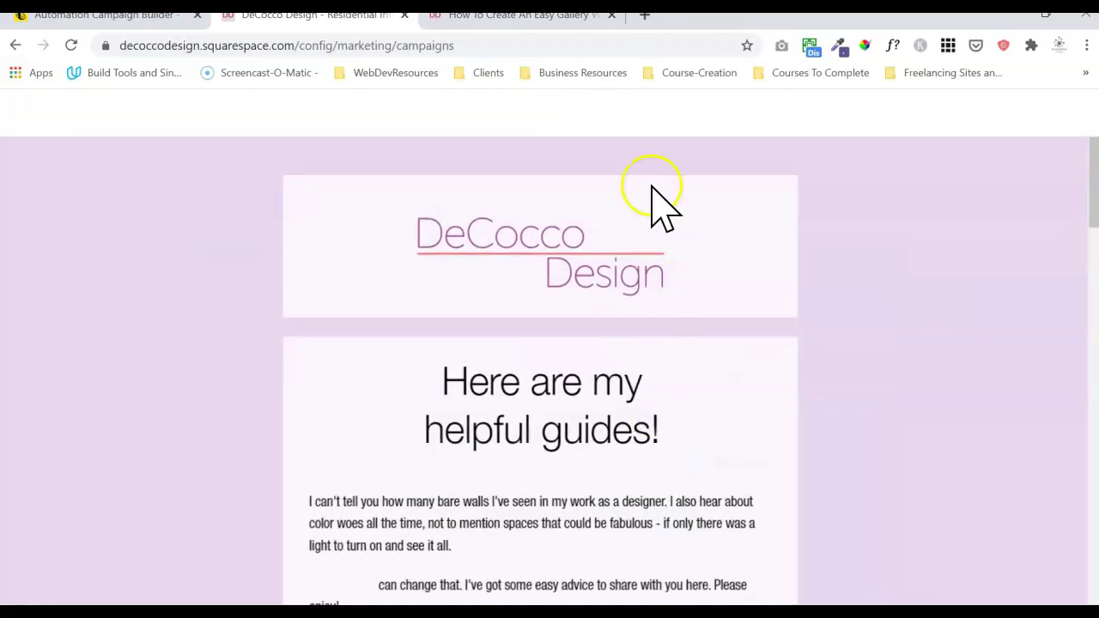
- Check the mobile and desktop previews, reactivate the automation, and return to the Email Campaigns overview
left_click(802, 114)
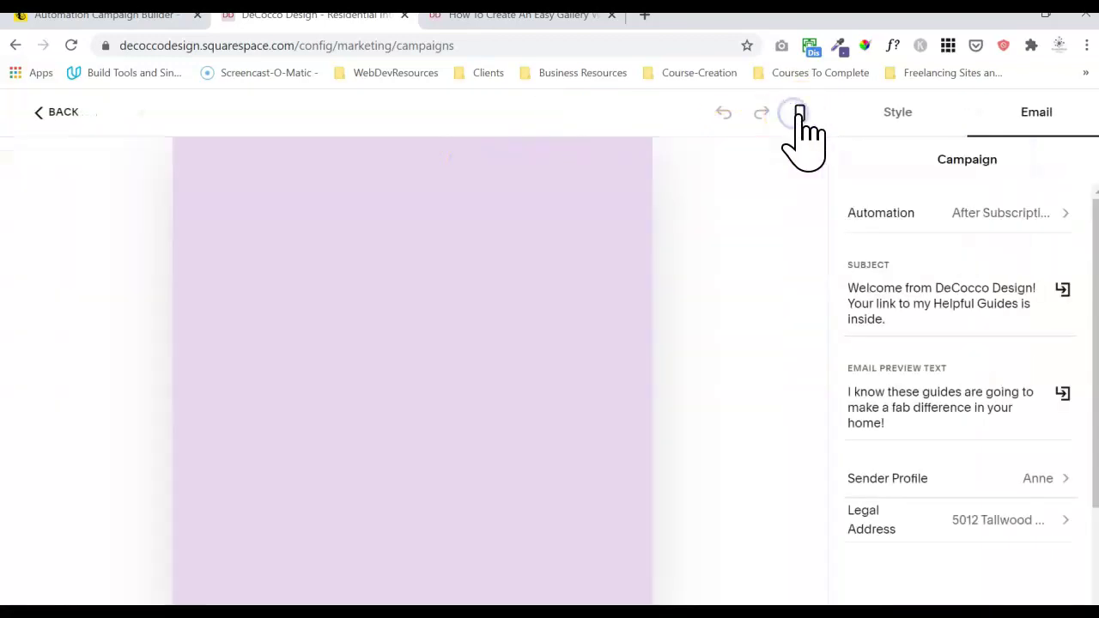
mouse_move(567, 209)
left_mouse_down()
mouse_move(552, 572)
mouse_move(581, 406)
mouse_move(572, 252)
mouse_move(582, 160)
left_mouse_up()
left_click(797, 114)
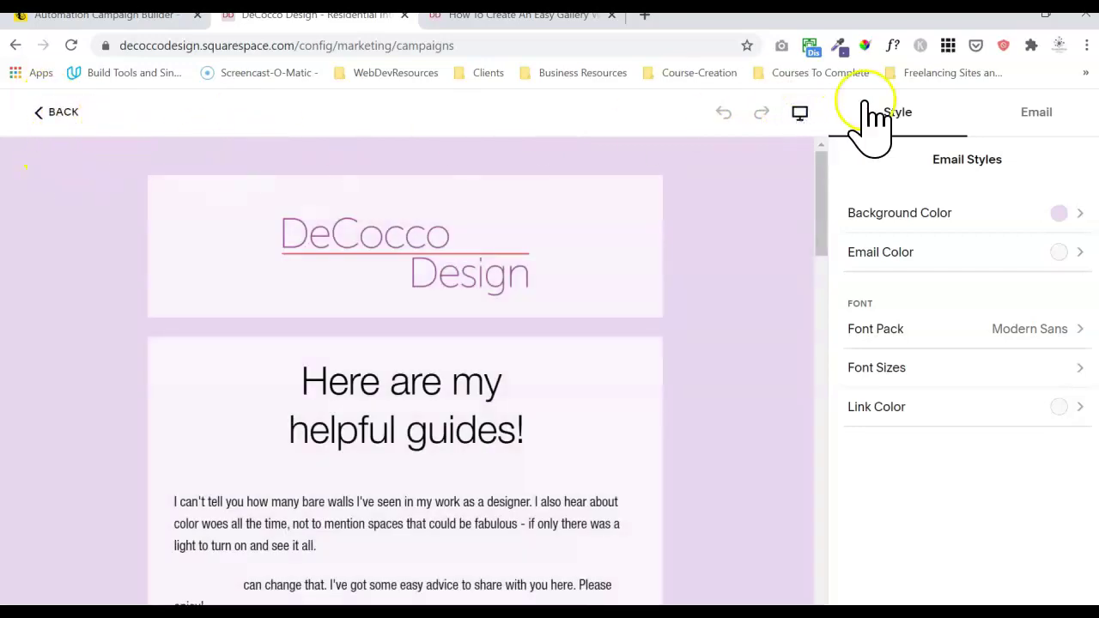
left_click(1034, 115)
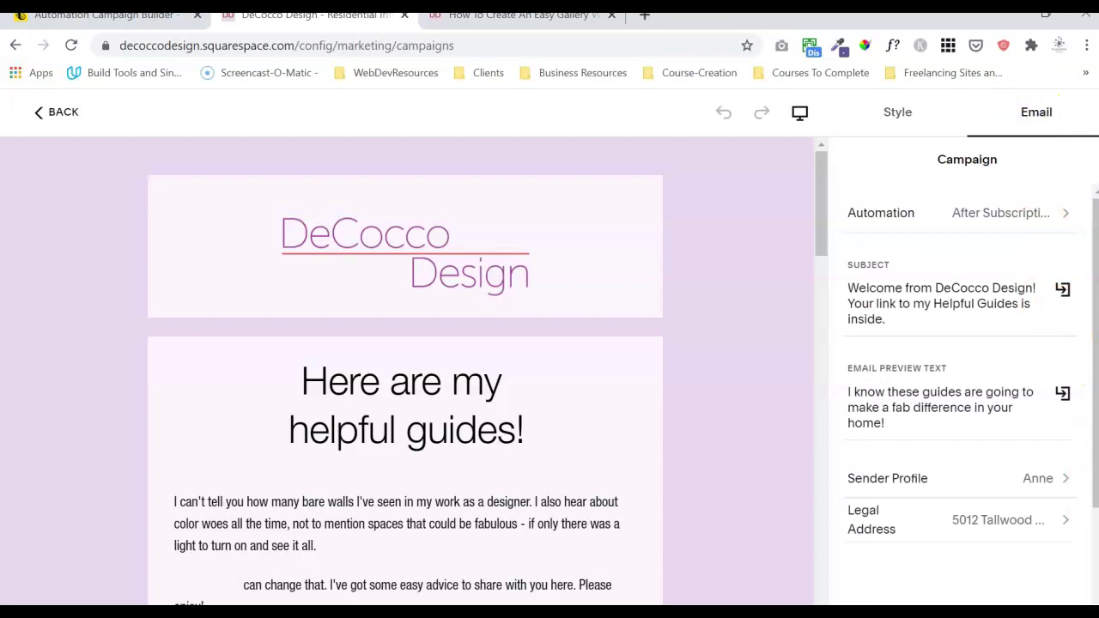
scroll(1084, 537, "down", 3)
left_click(1003, 589)
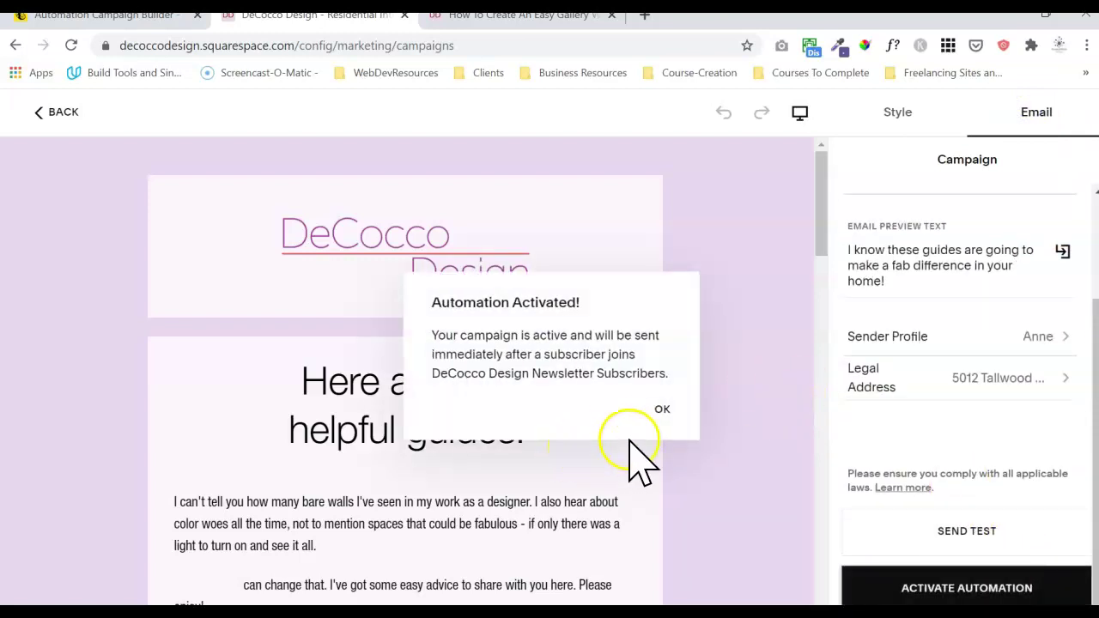
left_click(659, 409)
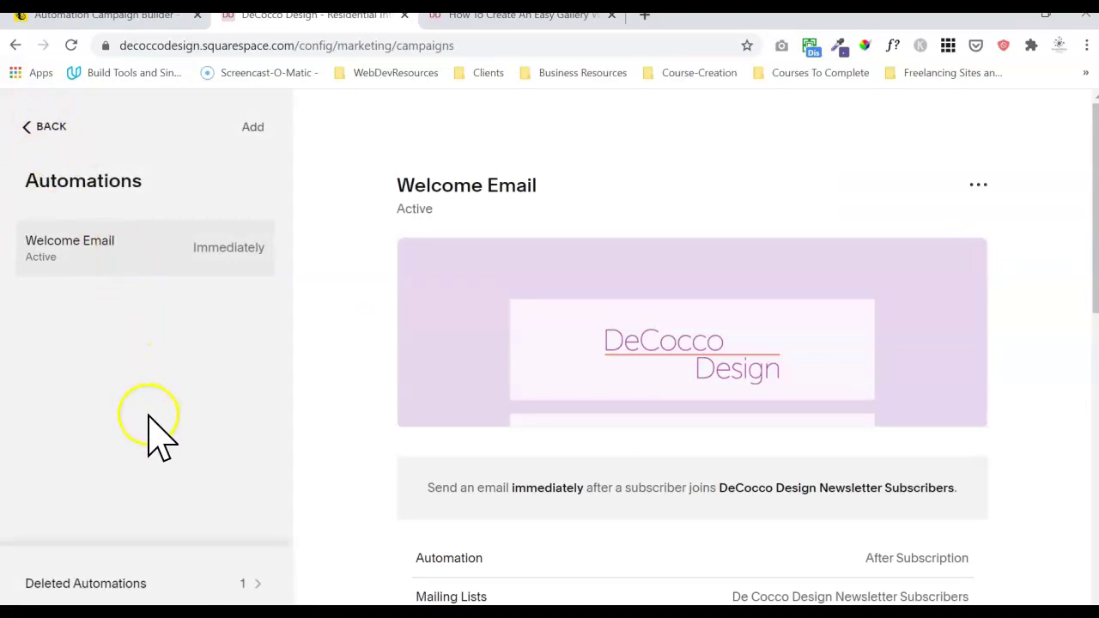
left_click(47, 127)
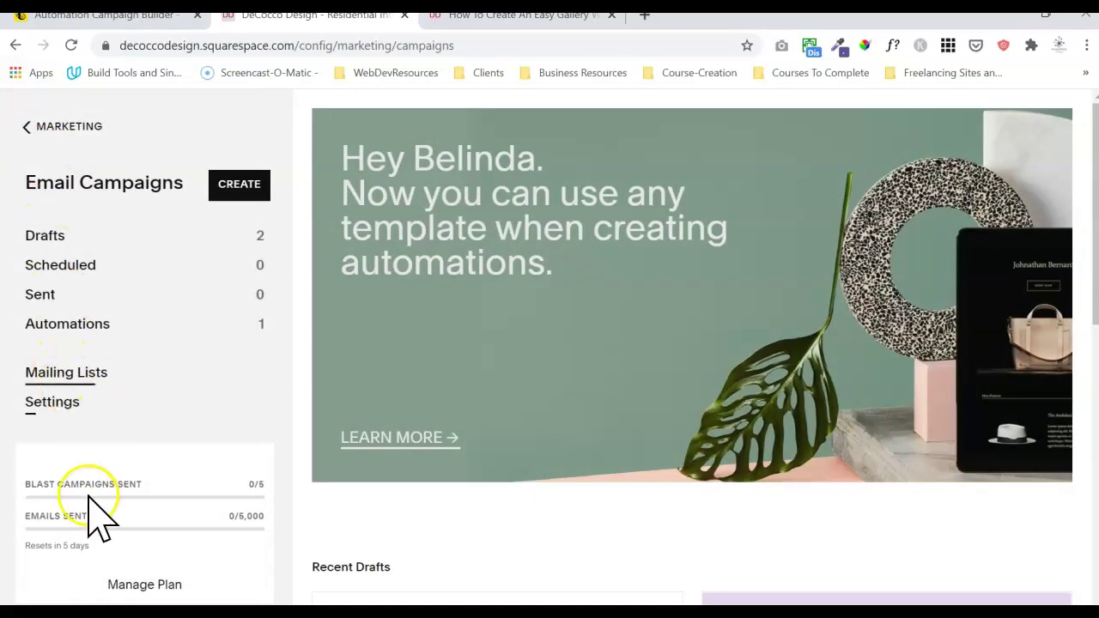